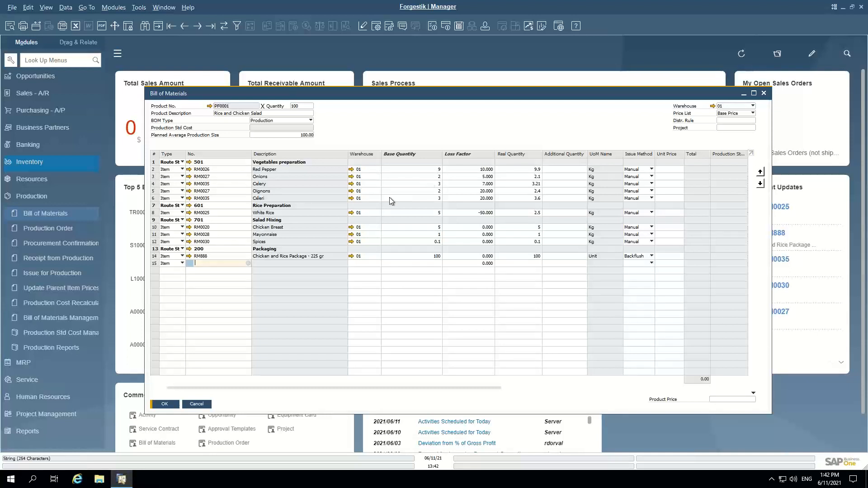
Delete the duplicate Oignons row from the Vegetables preparation stage of the Rice and Chicken Salad bill of materials
{"action": "left_click", "coordinate": [434, 184]}
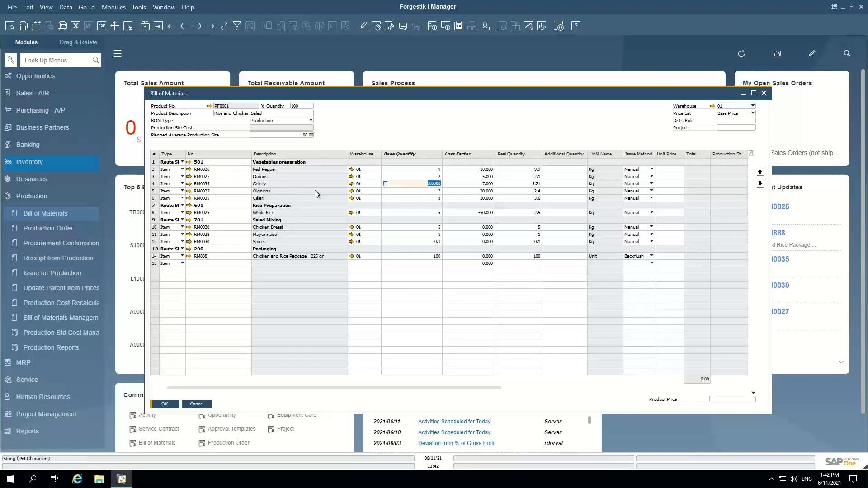
{"action": "right_click", "coordinate": [153, 192]}
{"action": "left_click", "coordinate": [188, 256]}
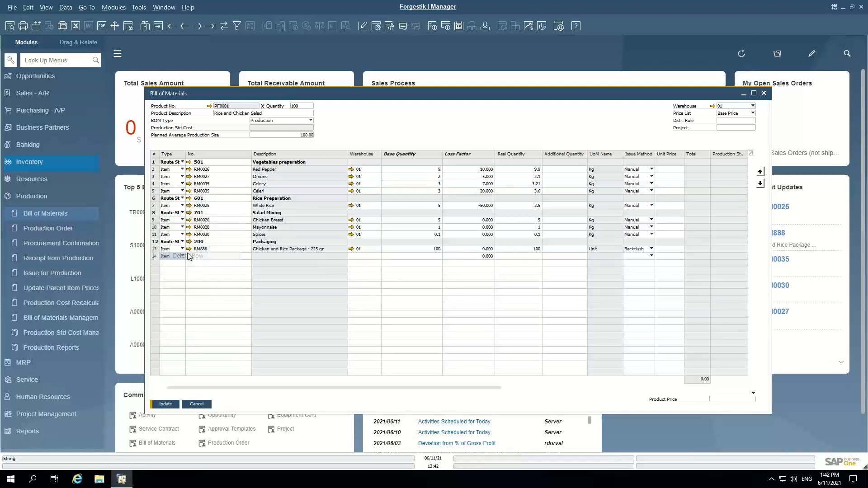
Delete the duplicate Céleri row from the Vegetables preparation stage and save the bill of materials
{"action": "right_click", "coordinate": [156, 196]}
{"action": "right_click", "coordinate": [154, 193]}
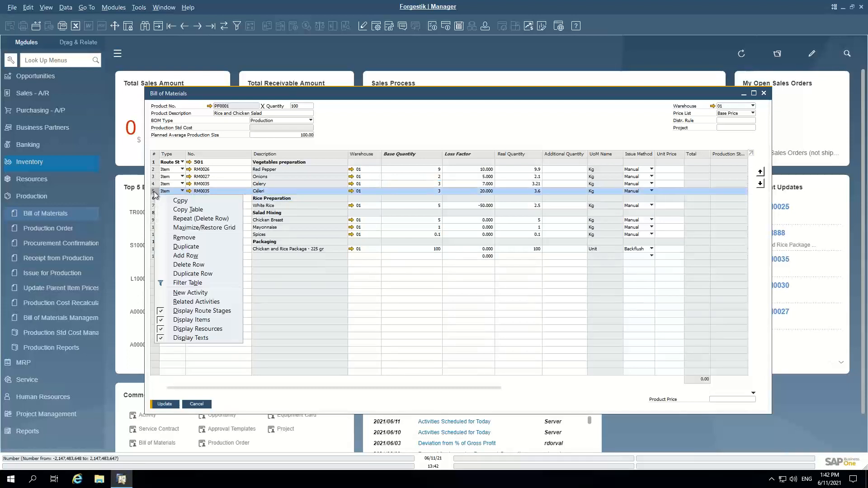
{"action": "left_click", "coordinate": [185, 238]}
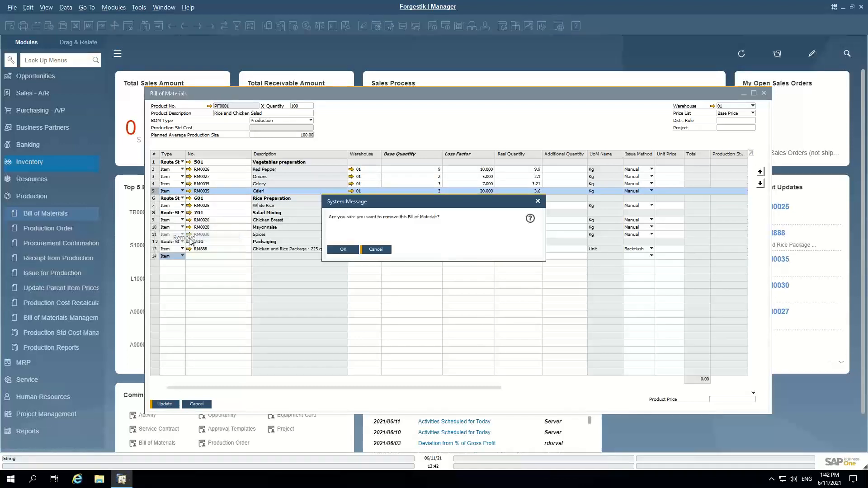
{"action": "left_click", "coordinate": [375, 251]}
{"action": "right_click", "coordinate": [154, 193]}
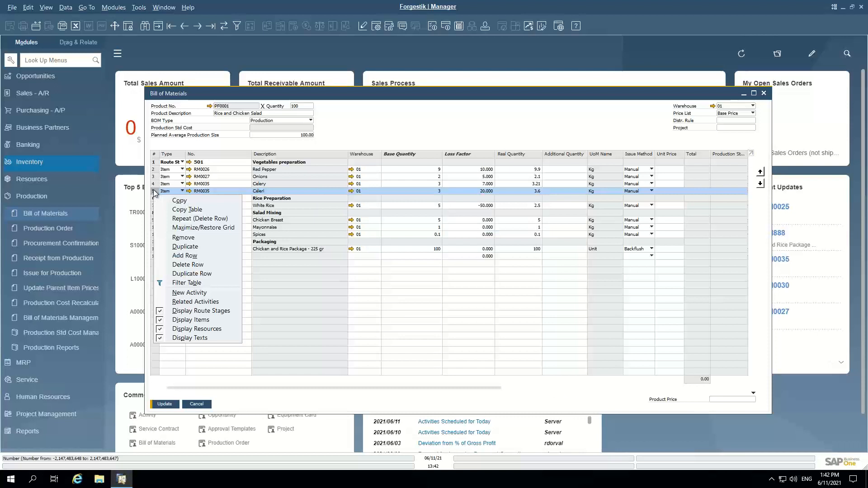
{"action": "left_click", "coordinate": [188, 264]}
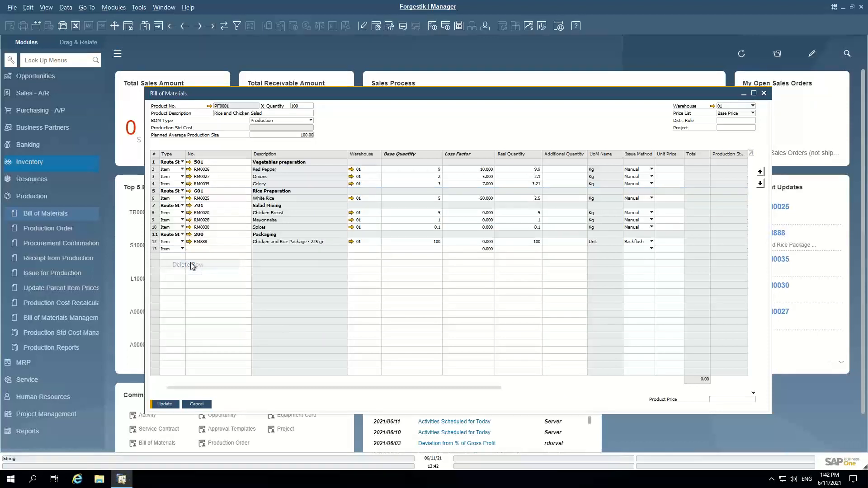
{"action": "left_click", "coordinate": [164, 403]}
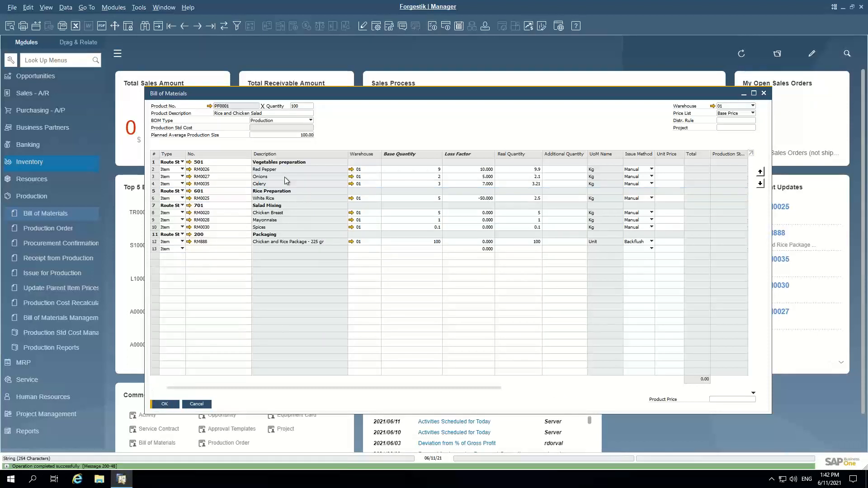
Set the loss factor of the Red Pepper component to 20 and recalculate its real quantity
{"action": "left_click", "coordinate": [428, 169]}
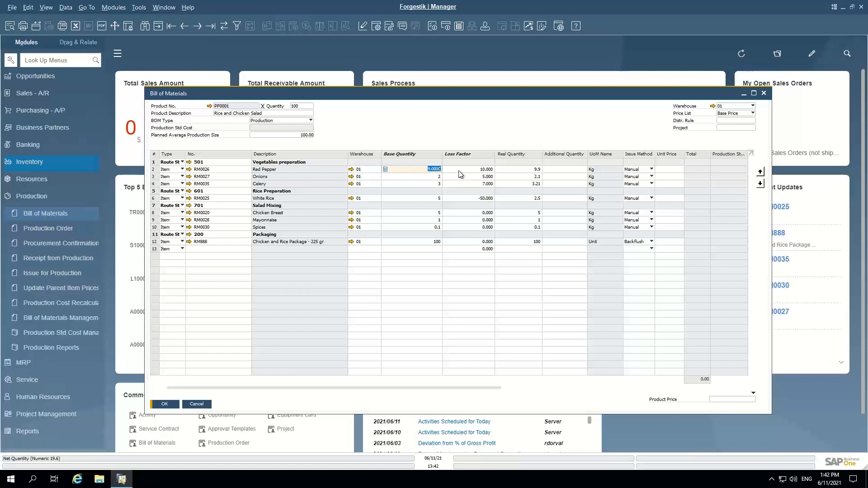
{"action": "key", "text": "Down"}
{"action": "key", "text": "Down"}
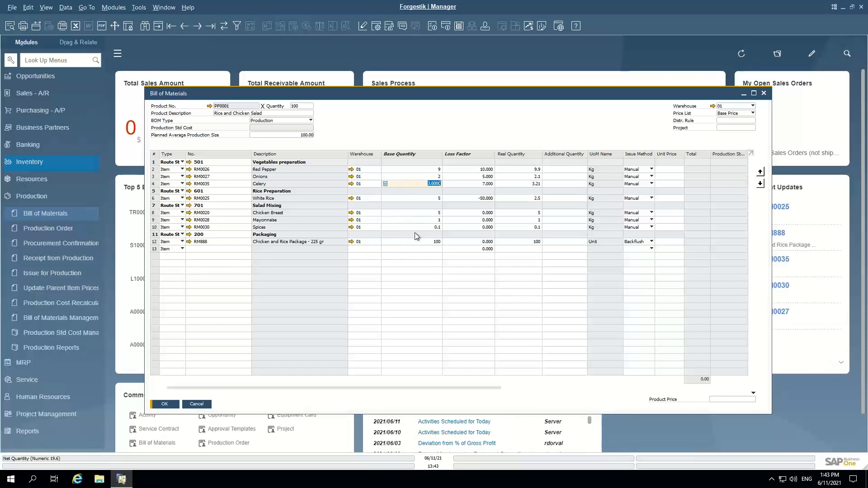
{"action": "left_click", "coordinate": [428, 171]}
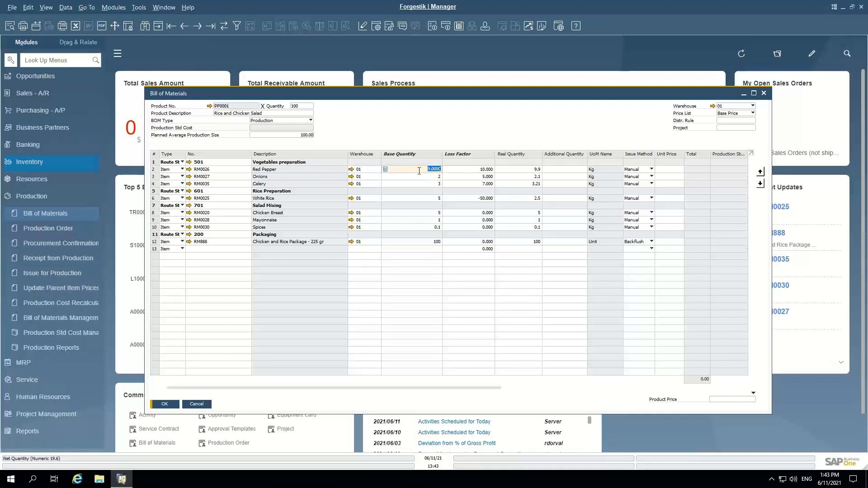
{"action": "key", "text": "Tab"}
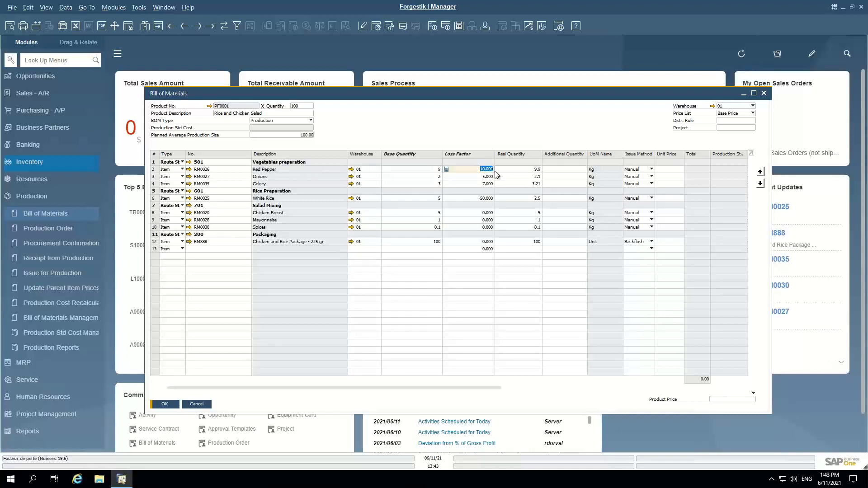
{"action": "type", "text": "20"}
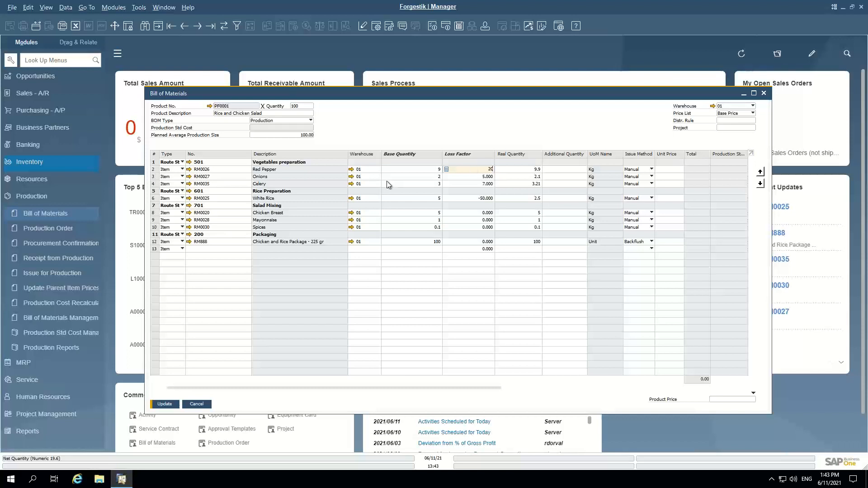
{"action": "left_click", "coordinate": [427, 171]}
{"action": "key", "text": "Tab"}
{"action": "key", "text": "Tab"}
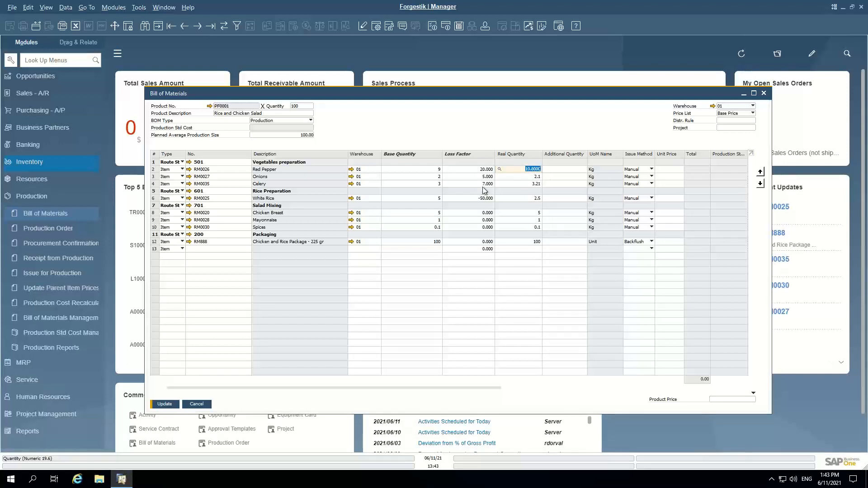
Set the loss factor of the Onions component to 10 and recalculate its real quantity
{"action": "left_click", "coordinate": [452, 178]}
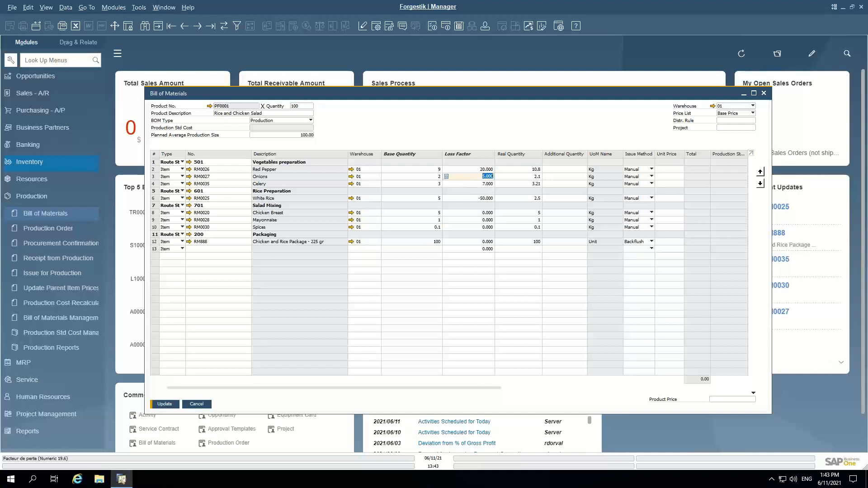
{"action": "key", "text": "shift+Tab"}
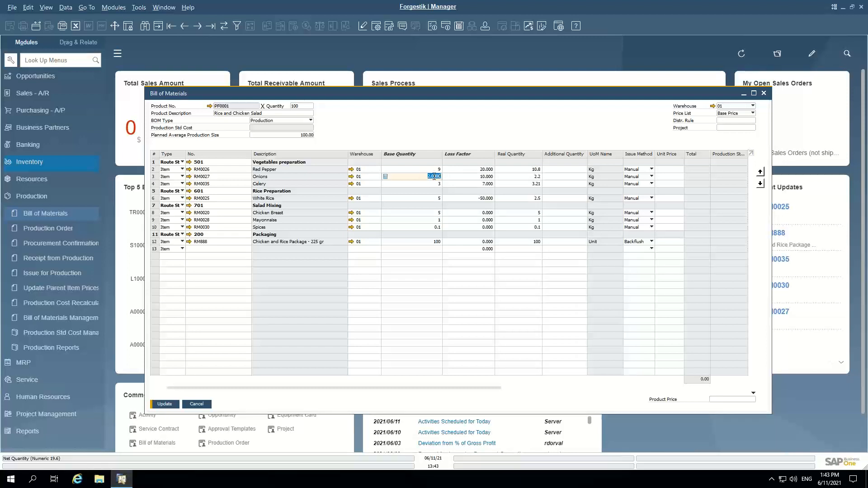
{"action": "left_click", "coordinate": [518, 177]}
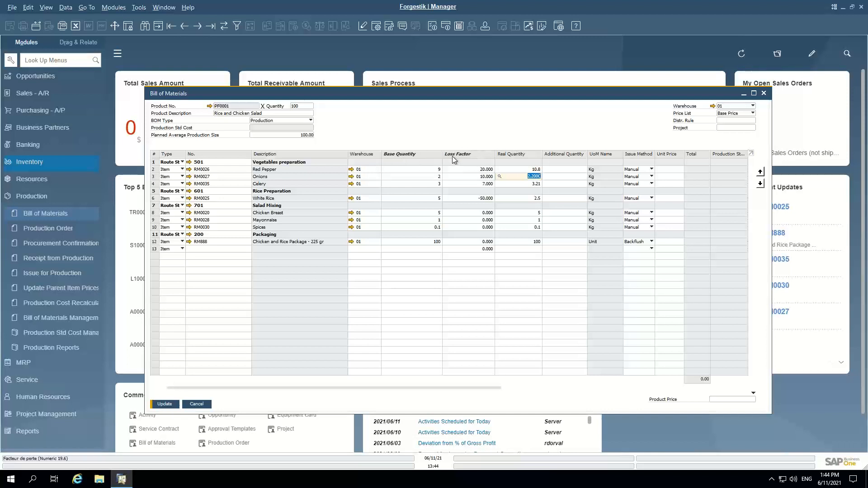
View the original description of the Real Quantity column and save the updated bill of materials
{"action": "double_click", "coordinate": [515, 156], "text": "ctrl"}
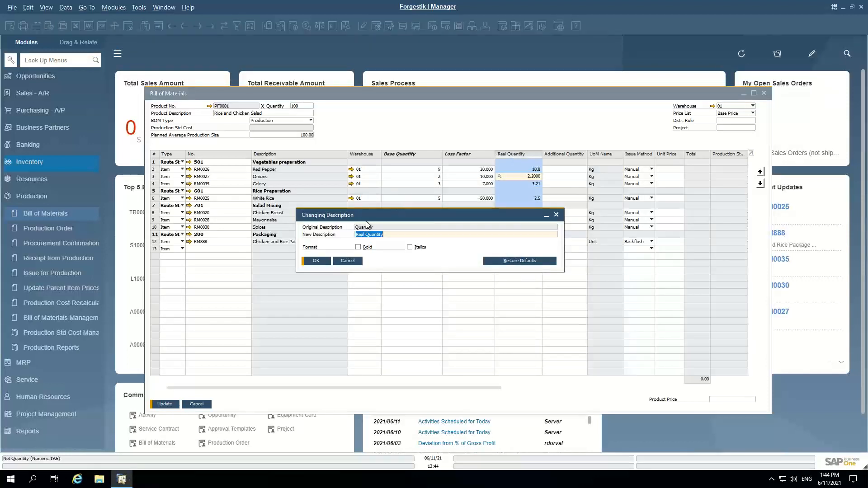
{"action": "left_click", "coordinate": [349, 262]}
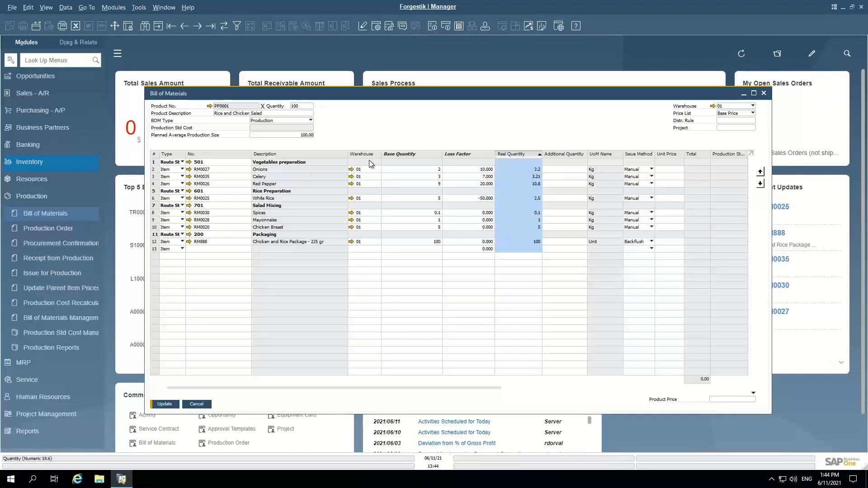
{"action": "left_click", "coordinate": [163, 404]}
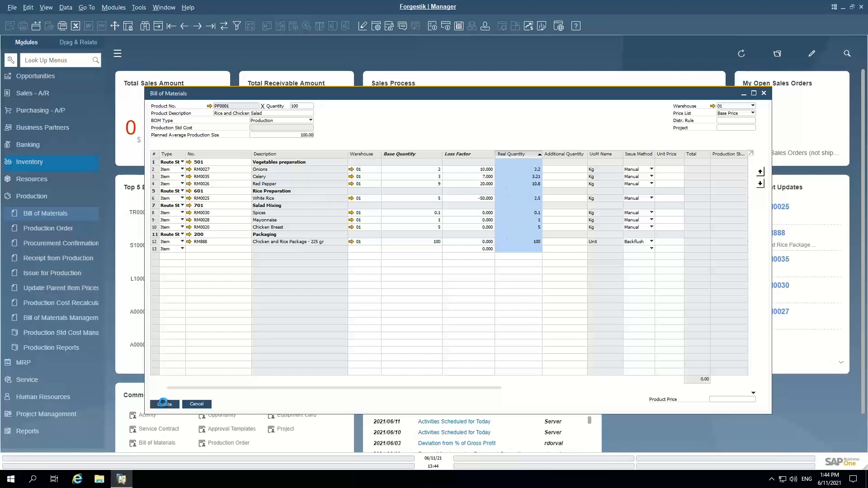
Start a new production order for product PF0001, Rice and Chicken Salad, keeping the bill of materials open behind it
{"action": "left_click_drag", "start_coordinate": [229, 94], "coordinate": [229, 66]}
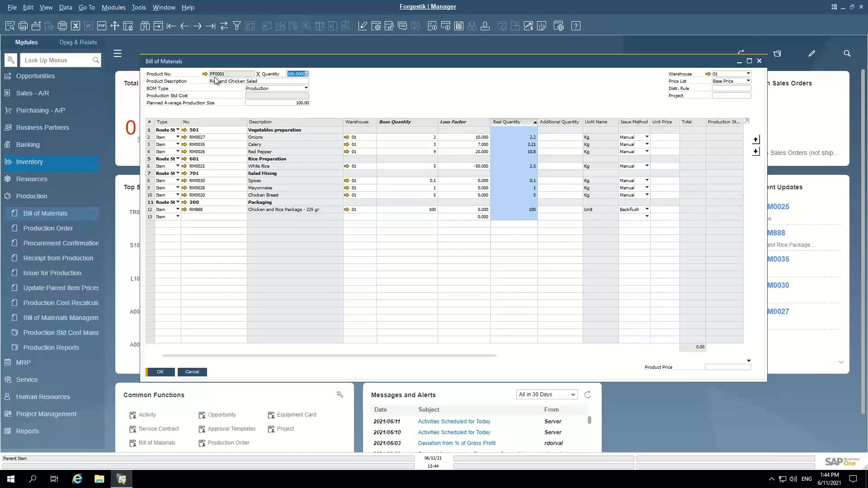
{"action": "left_click", "coordinate": [55, 233]}
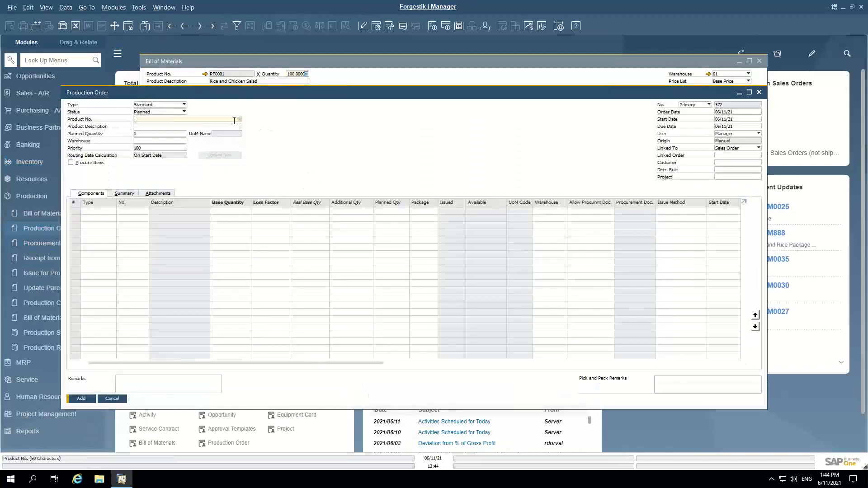
{"action": "left_click", "coordinate": [240, 119]}
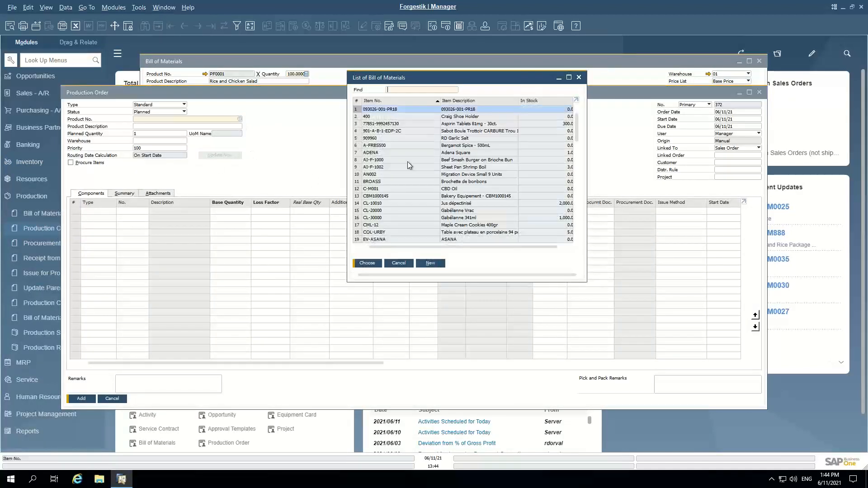
{"action": "type", "text": "pf"}
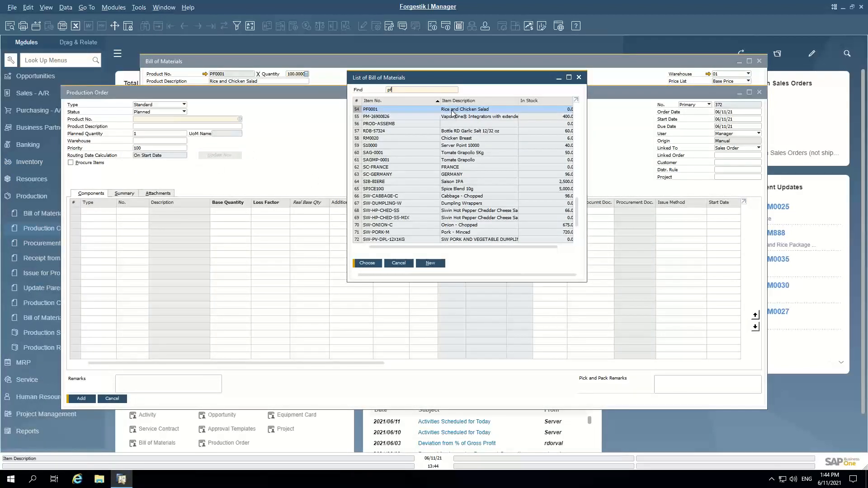
{"action": "double_click", "coordinate": [452, 110]}
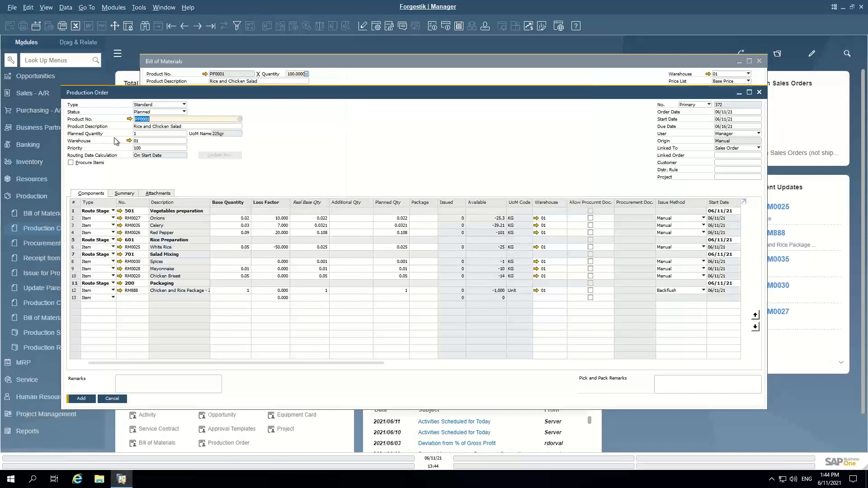
Set the production order's planned quantity to 100 and recalculate the component quantities
{"action": "left_click", "coordinate": [152, 135]}
{"action": "type", "text": "1"}
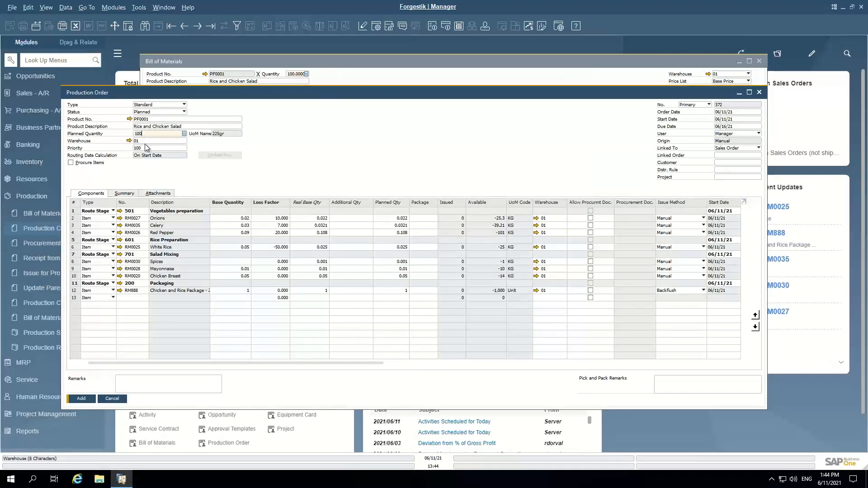
{"action": "type", "text": "0000"}
{"action": "key", "text": "Tab"}
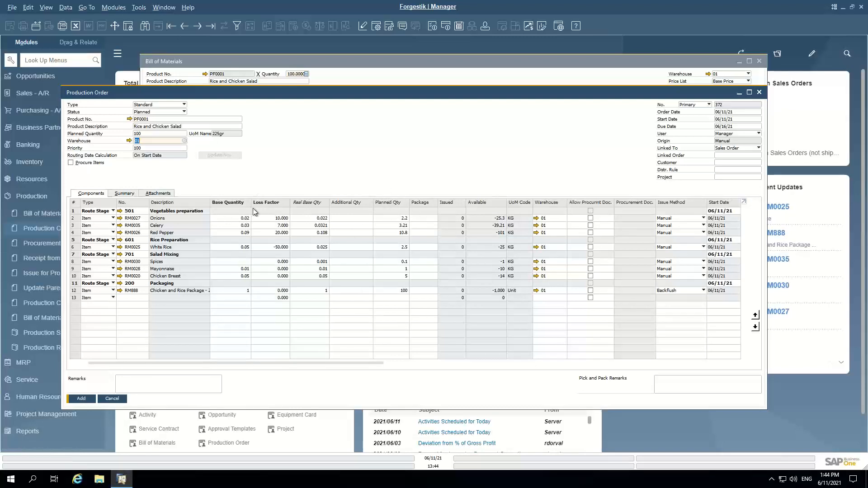
Compare the production order's planned component quantities with the real quantities in the bill of materials
{"action": "left_click_drag", "start_coordinate": [203, 98], "coordinate": [332, 208]}
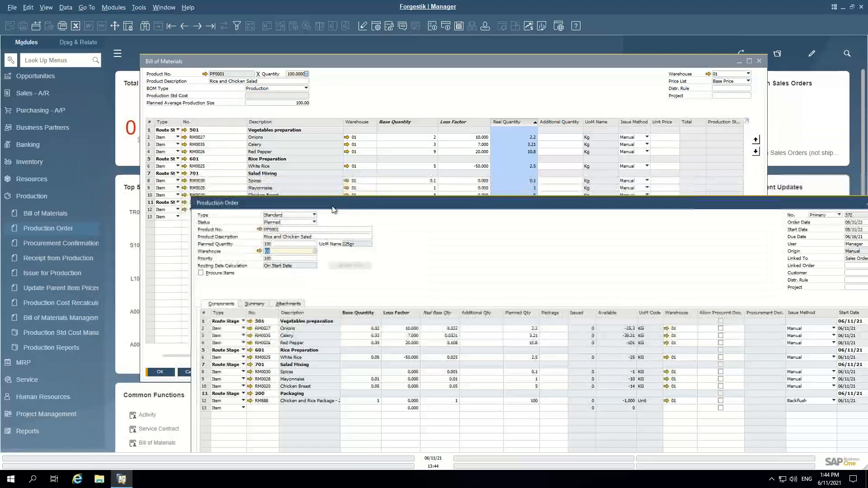
{"action": "left_click", "coordinate": [362, 79]}
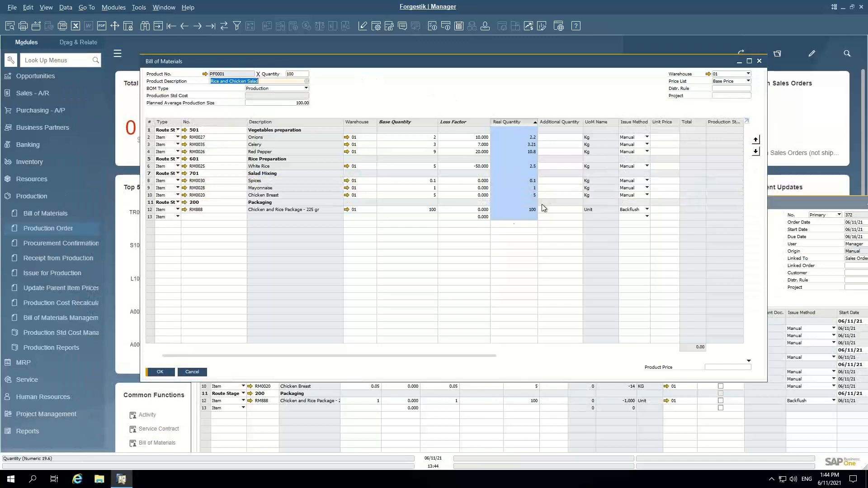
{"action": "left_click", "coordinate": [788, 202]}
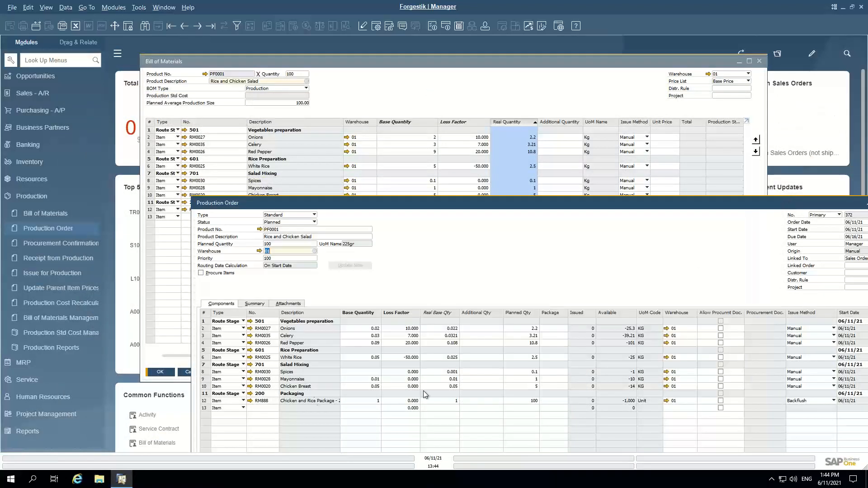
Add the production order for Rice and Chicken Salad and reopen the last saved production order
{"action": "left_click_drag", "start_coordinate": [373, 208], "coordinate": [304, 79]}
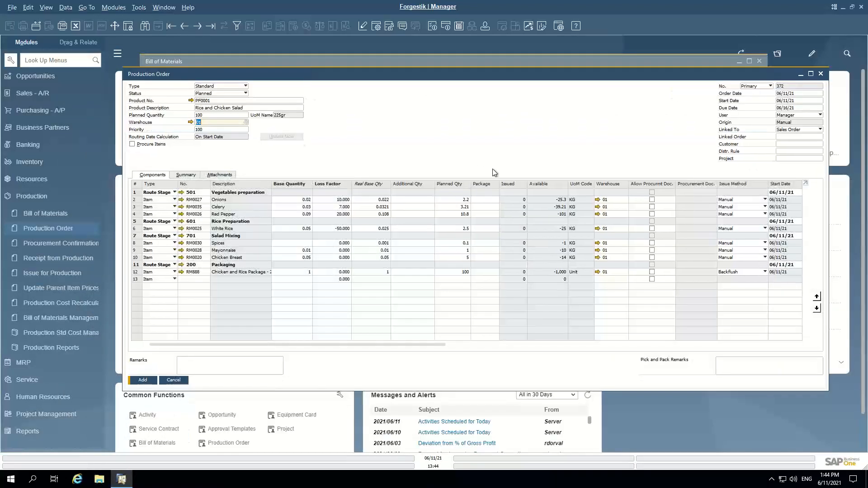
{"action": "left_click", "coordinate": [142, 381]}
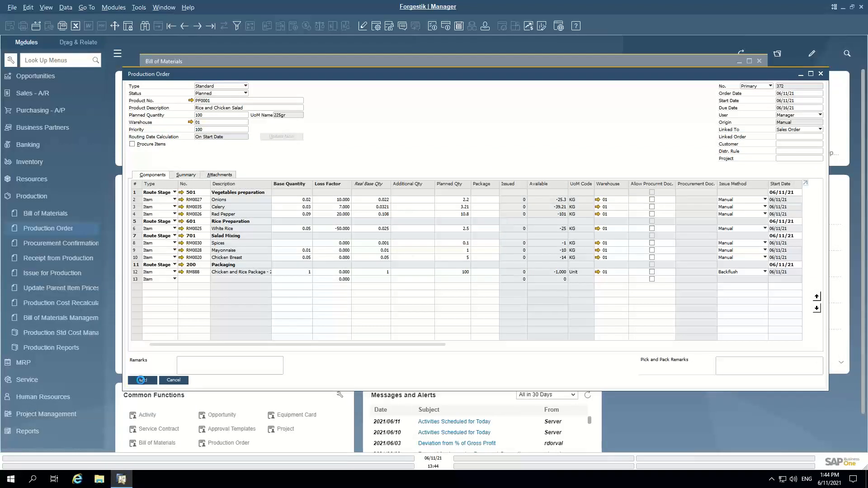
{"action": "left_click", "coordinate": [210, 27]}
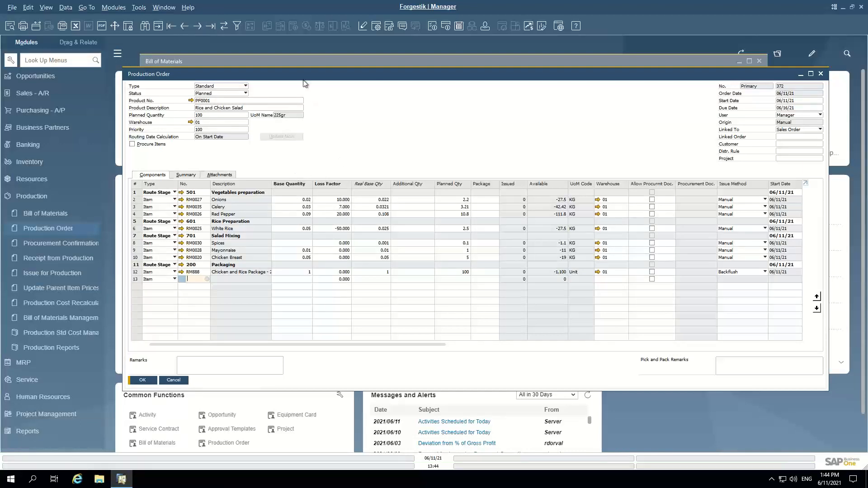
Compare the saved production order's base quantities and loss factors with those in the bill of materials
{"action": "left_click_drag", "start_coordinate": [308, 74], "coordinate": [316, 197]}
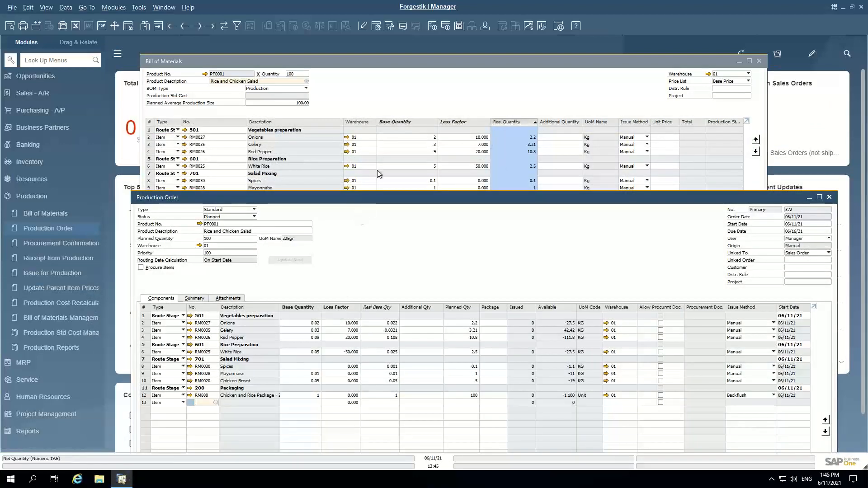
{"action": "left_click_drag", "start_coordinate": [464, 195], "coordinate": [418, 111]}
{"action": "left_click", "coordinate": [404, 72]}
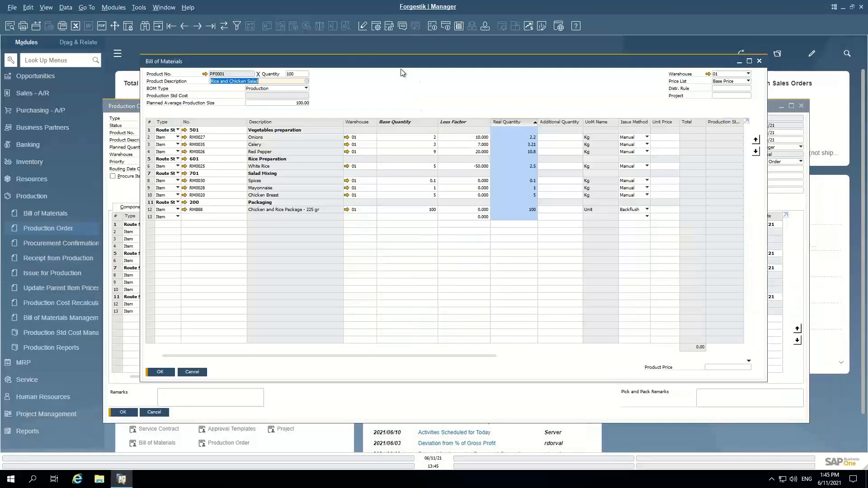
{"action": "left_click", "coordinate": [793, 229]}
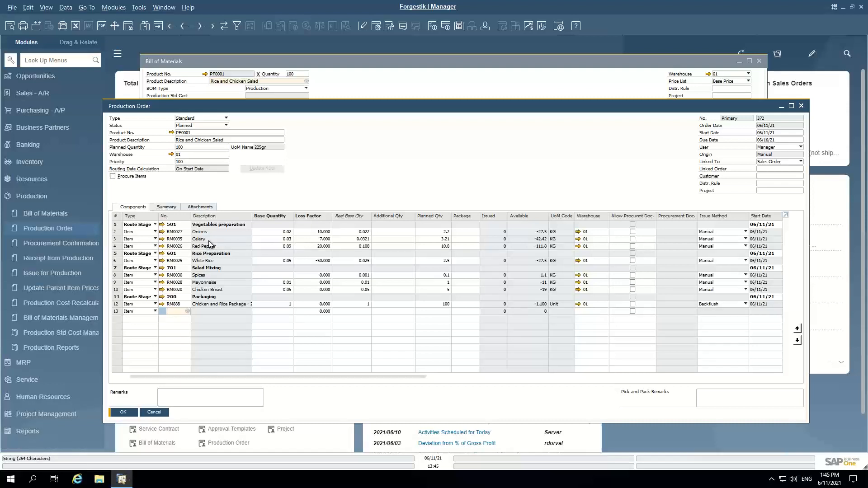
Set the Celery loss factor to 15 in the Rice and Chicken Salad production order and update the order
{"action": "left_click", "coordinate": [322, 240]}
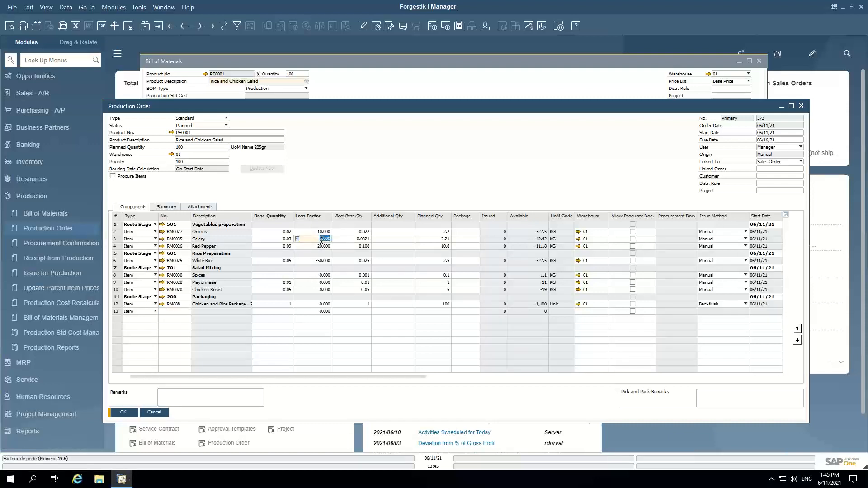
{"action": "type", "text": "15"}
{"action": "left_click", "coordinate": [321, 232]}
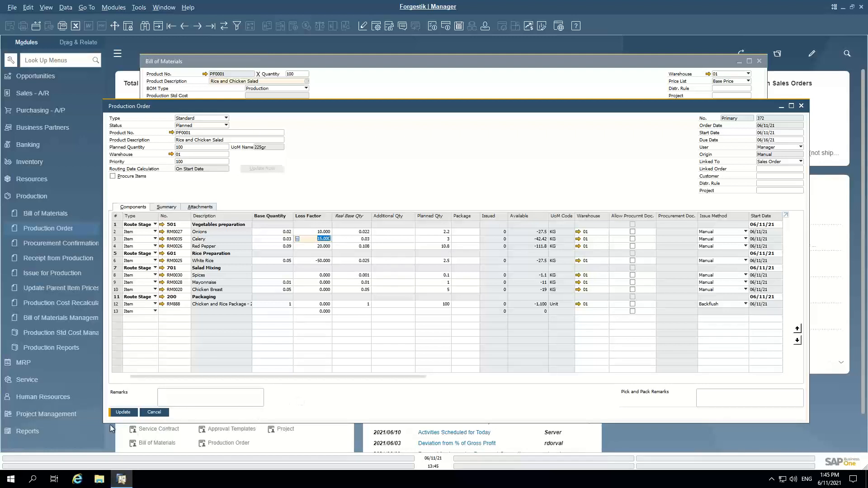
{"action": "left_click", "coordinate": [123, 412]}
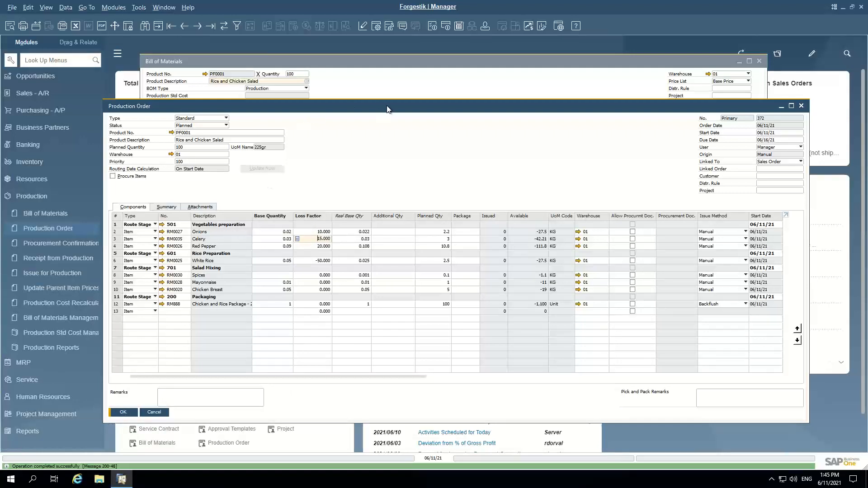
{"action": "left_click_drag", "start_coordinate": [401, 111], "coordinate": [379, 74]}
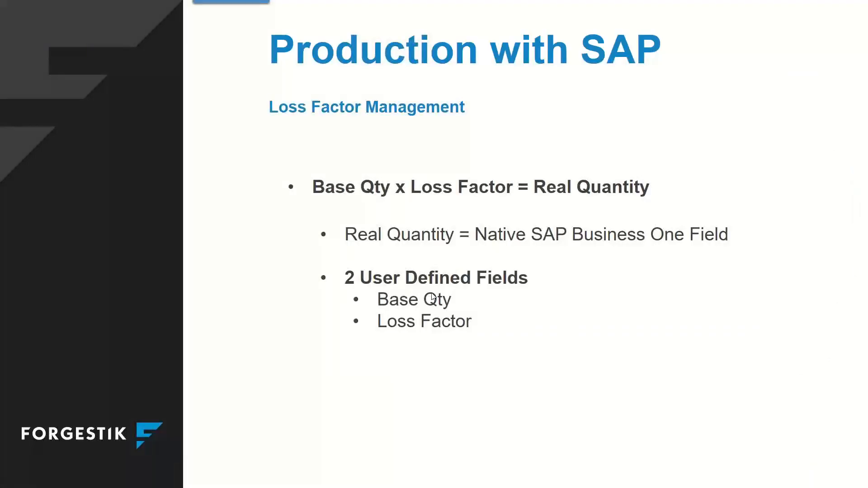
{"action": "left_click", "coordinate": [432, 293]}
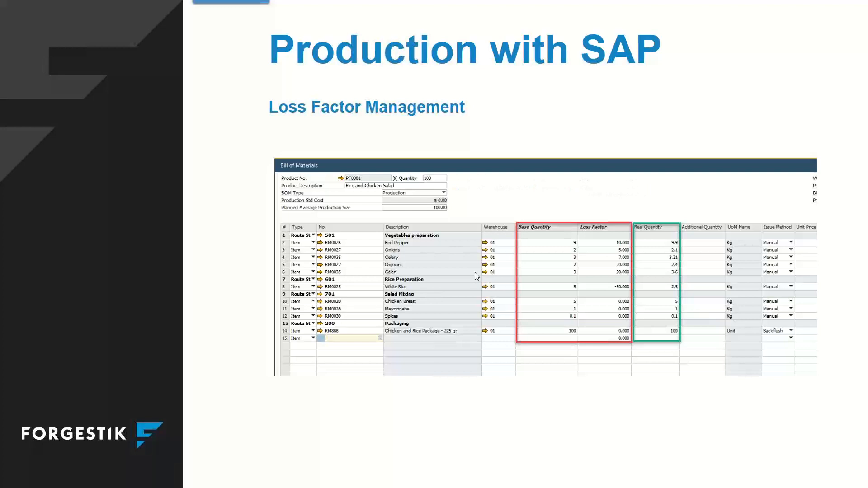
{"action": "left_click", "coordinate": [503, 254]}
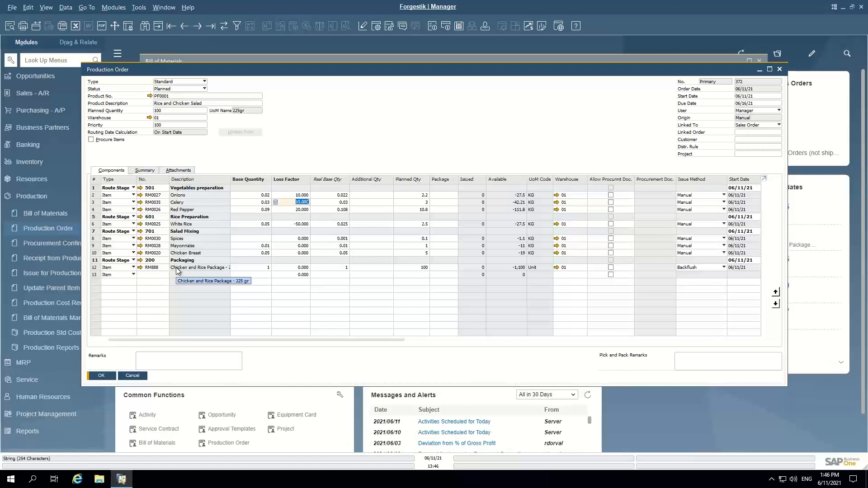
Open the bill of materials for Chicken Breast (RM0020) and examine its Whole Raw Chicken component and base quantity
{"action": "left_click", "coordinate": [140, 253]}
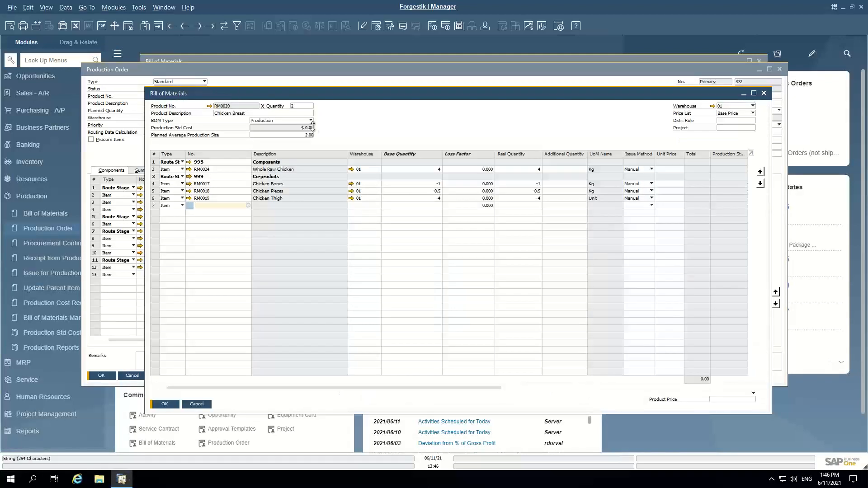
{"action": "left_click_drag", "start_coordinate": [330, 97], "coordinate": [296, 93]}
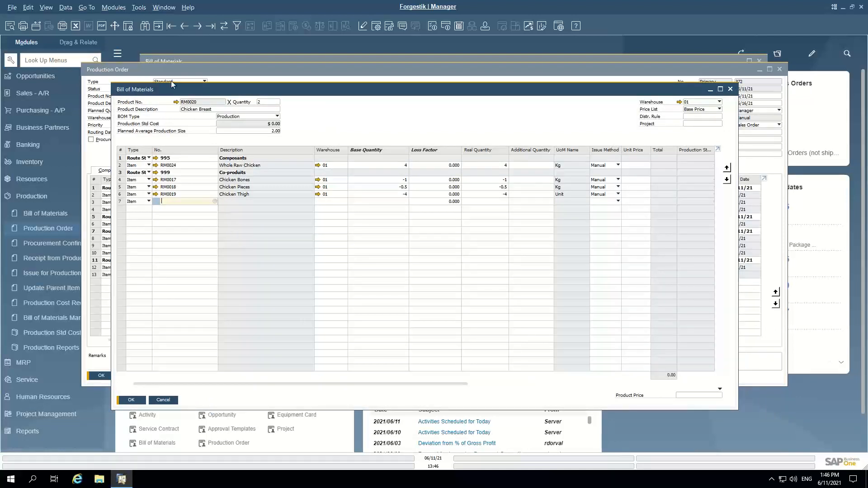
{"action": "left_click", "coordinate": [132, 165]}
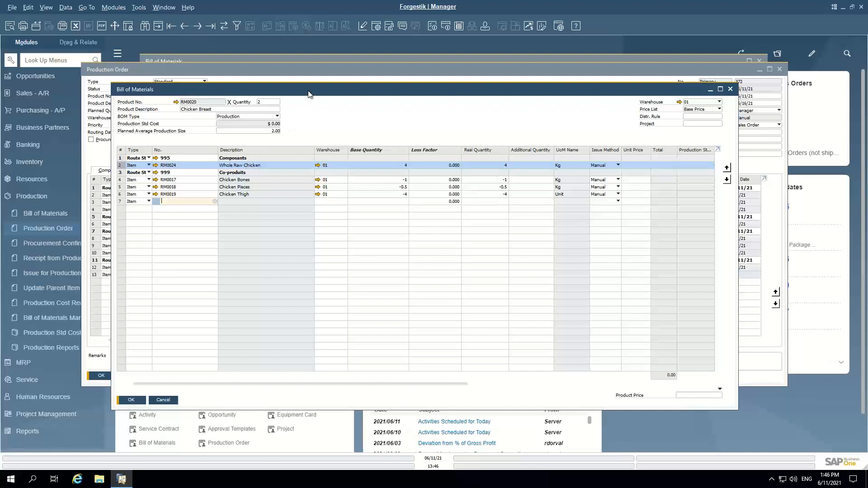
{"action": "left_click_drag", "start_coordinate": [309, 94], "coordinate": [340, 83]}
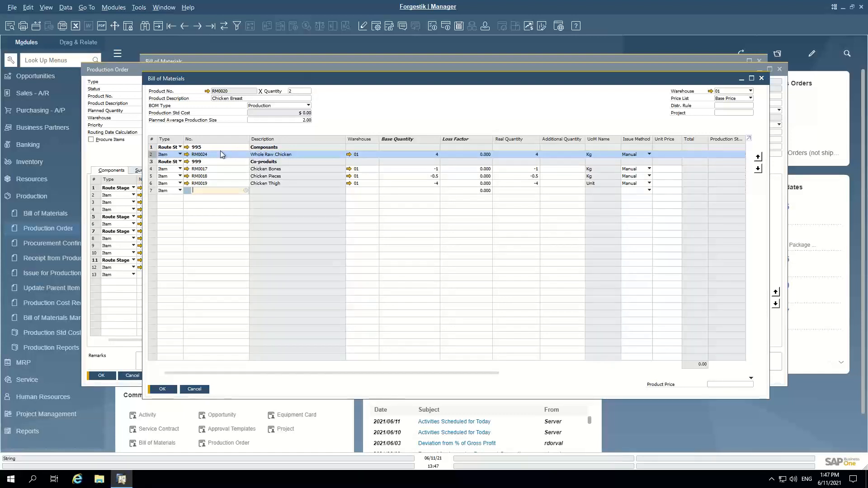
{"action": "left_click", "coordinate": [413, 154]}
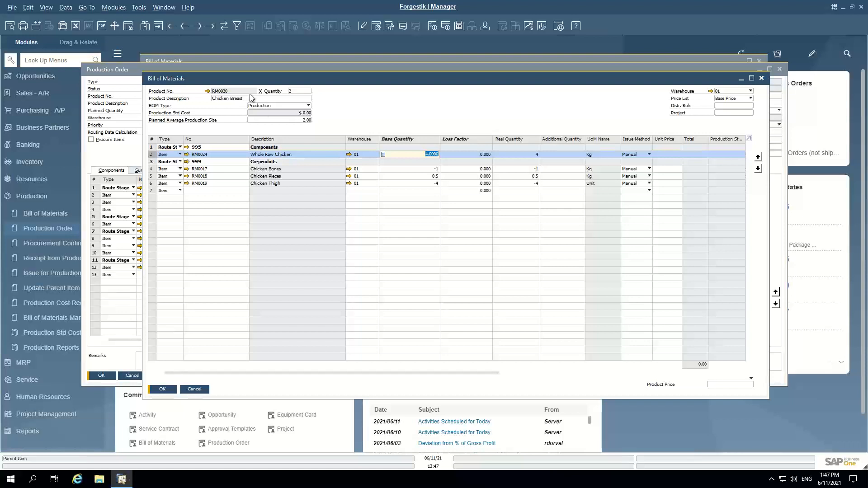
Examine the negative base quantities of the Chicken Bones, Chicken Pieces and Chicken Thigh co-products in the bill of materials
{"action": "left_click", "coordinate": [235, 176]}
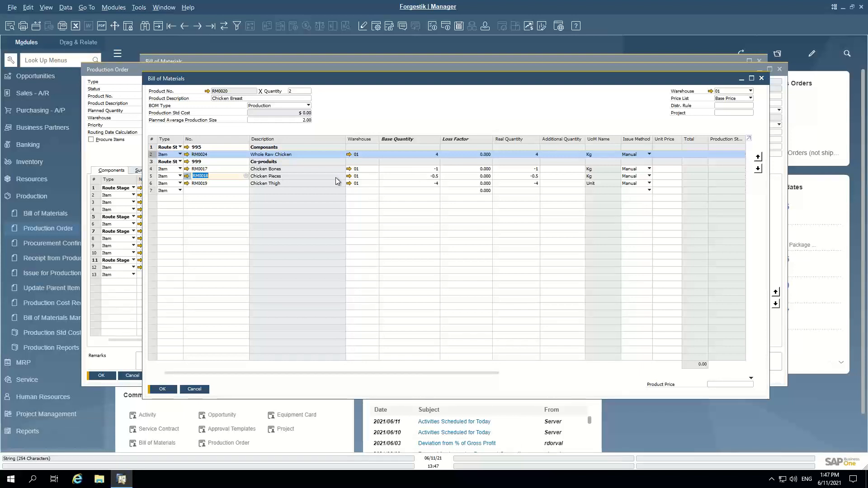
{"action": "key", "text": "Down"}
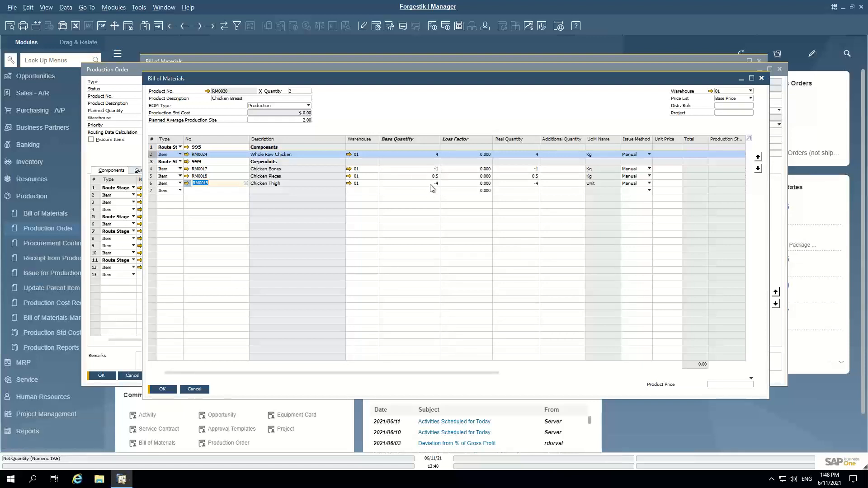
{"action": "left_click", "coordinate": [437, 170]}
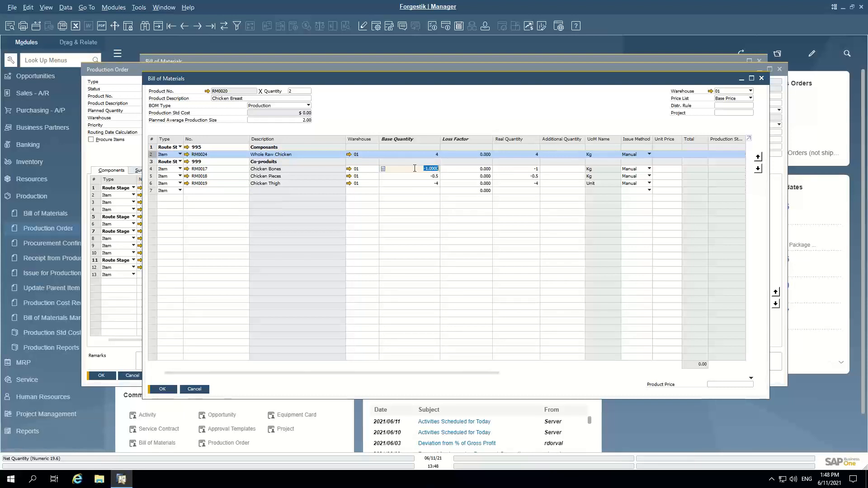
{"action": "left_click", "coordinate": [441, 170]}
{"action": "left_click", "coordinate": [438, 177]}
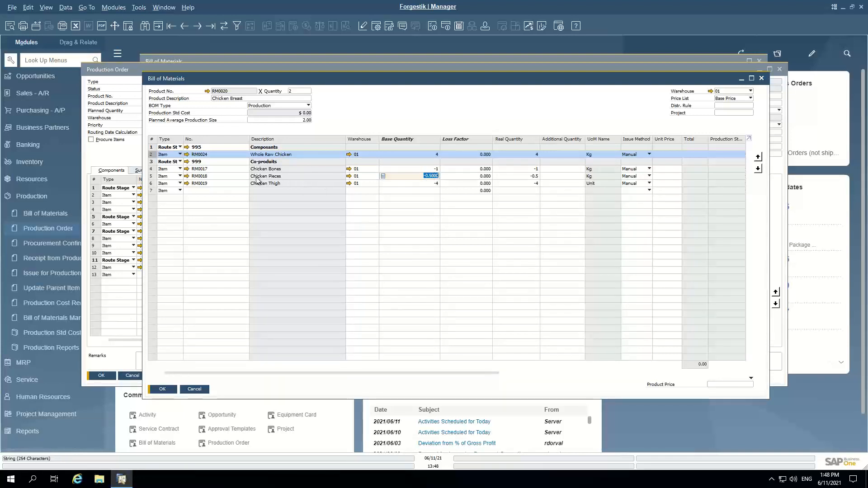
{"action": "left_click", "coordinate": [428, 184]}
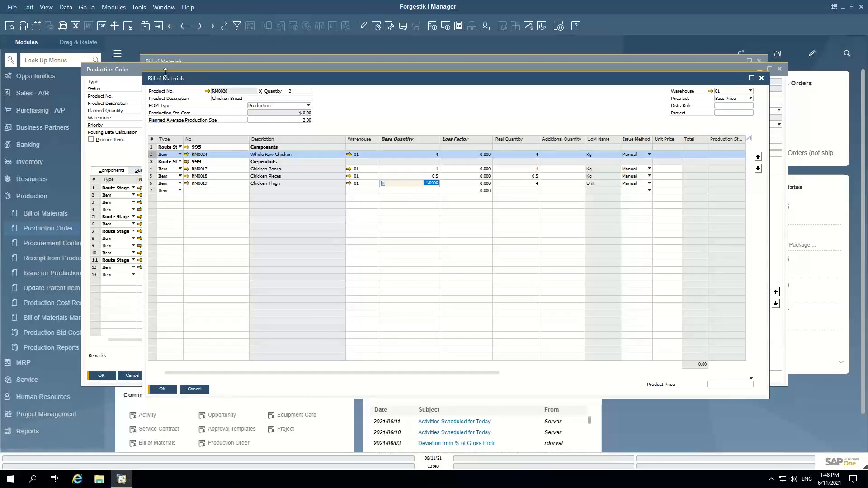
Start a new production order for product RM0020, Chicken Breast, with a planned quantity of 20
{"action": "left_click", "coordinate": [126, 72]}
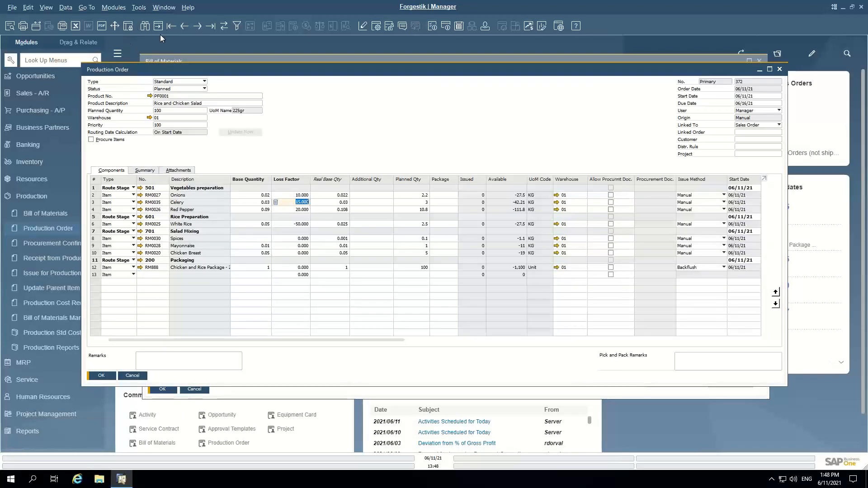
{"action": "left_click_drag", "start_coordinate": [202, 69], "coordinate": [247, 97]}
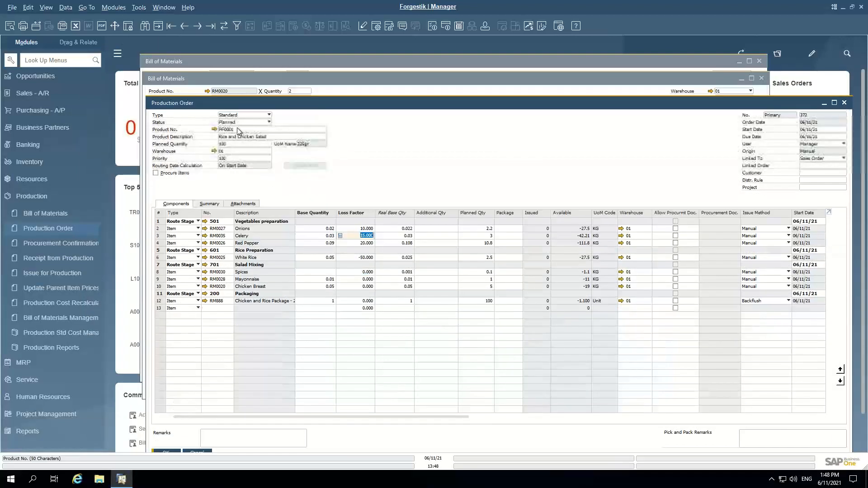
{"action": "left_click", "coordinate": [157, 25]}
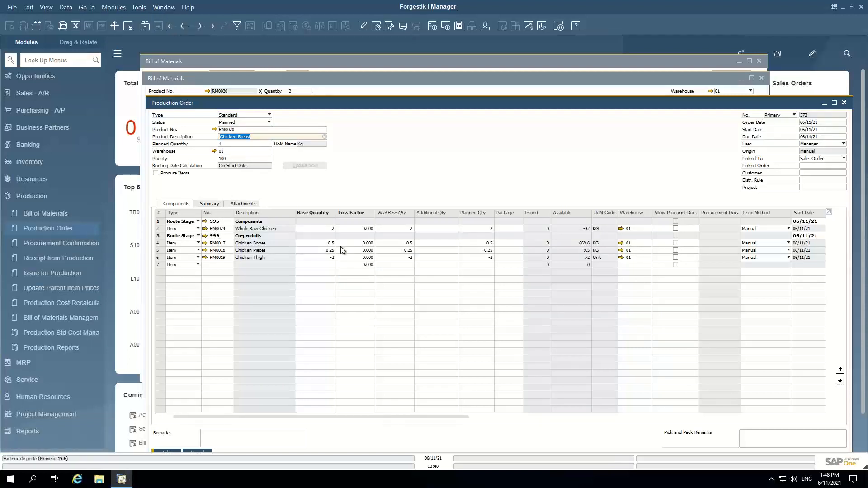
{"action": "left_click", "coordinate": [236, 144]}
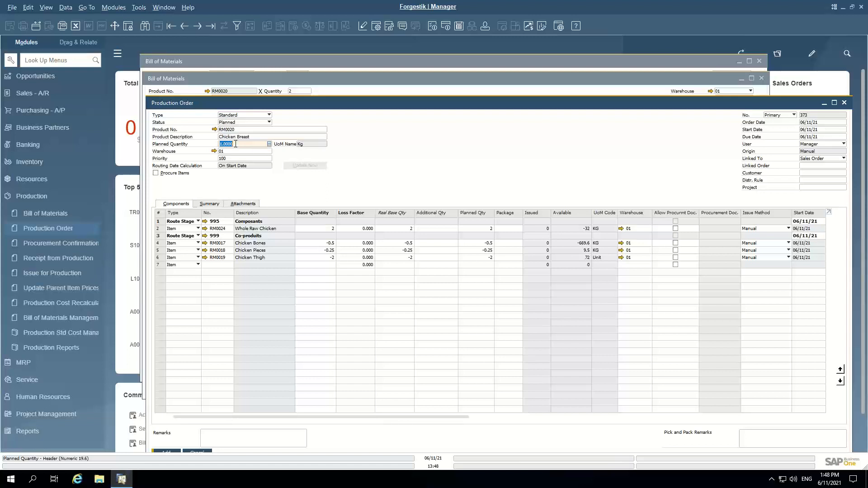
{"action": "type", "text": "20"}
{"action": "left_click", "coordinate": [266, 137]}
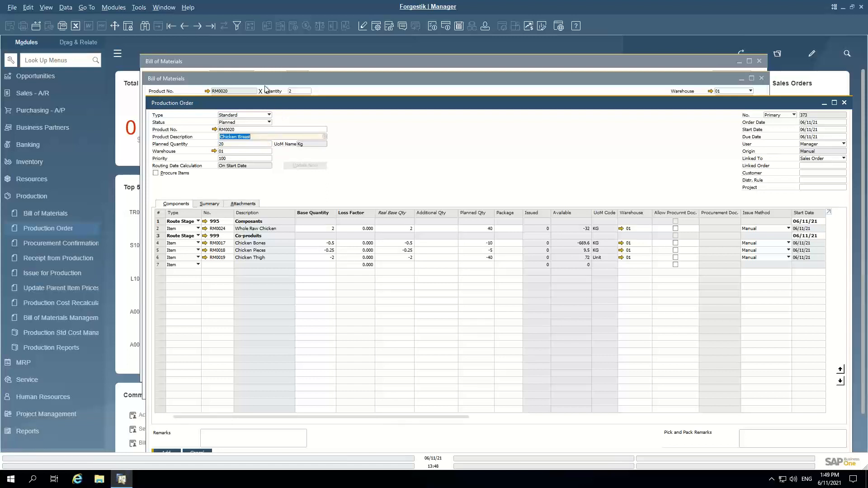
{"action": "left_click_drag", "start_coordinate": [273, 103], "coordinate": [251, 69]}
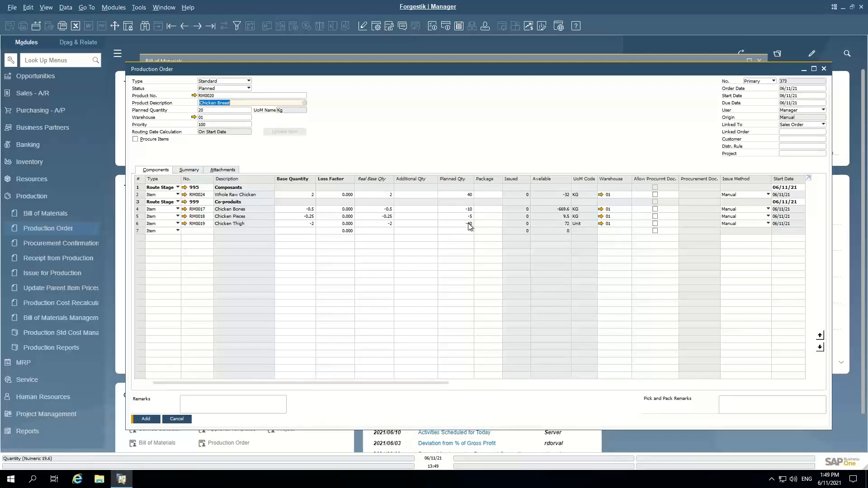
Add the Chicken Breast production order, then reopen it and update its status to Released
{"action": "left_click", "coordinate": [147, 421]}
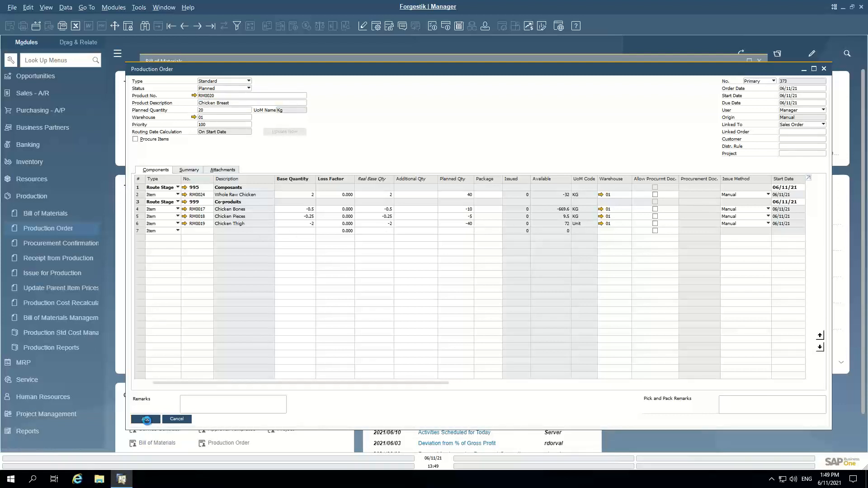
{"action": "left_click", "coordinate": [210, 26]}
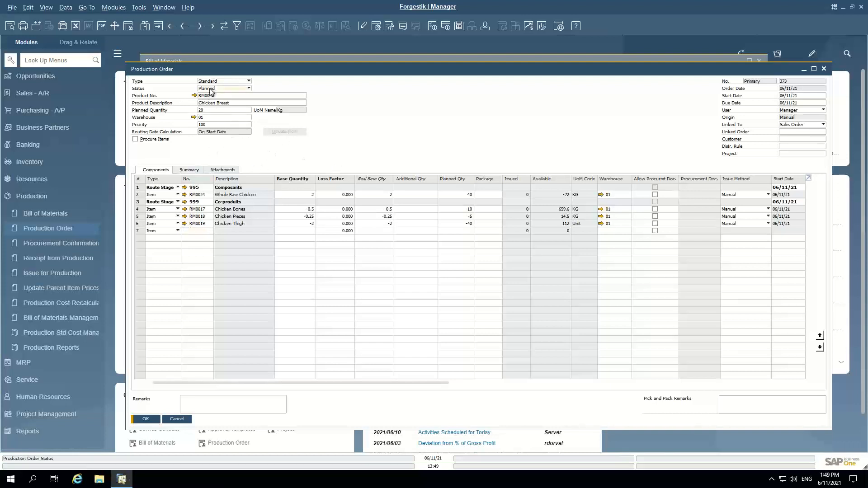
{"action": "left_click", "coordinate": [224, 88]}
{"action": "left_click", "coordinate": [217, 102]}
{"action": "left_click", "coordinate": [147, 419]}
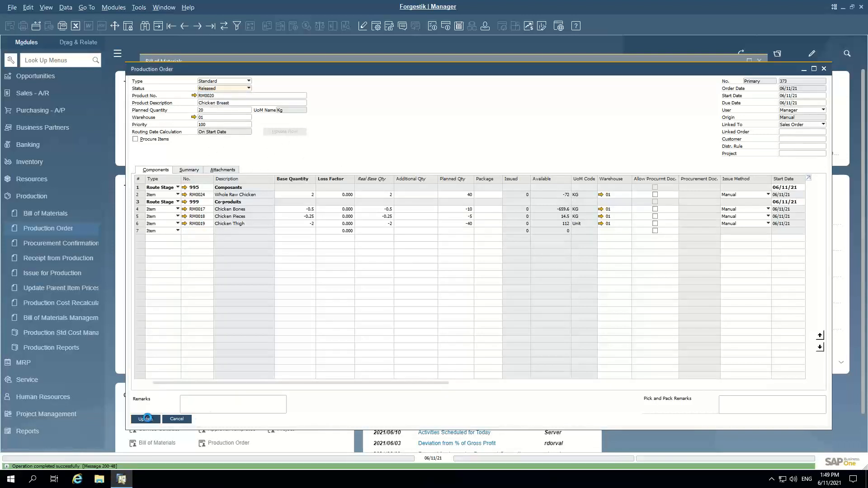
Try to issue the open quantity of Whole Raw Chicken to the Chicken Breast production order
{"action": "right_click", "coordinate": [442, 124]}
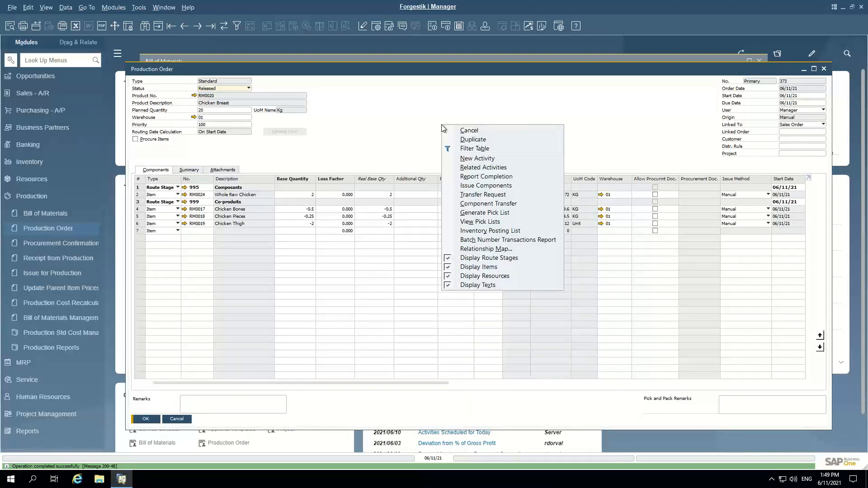
{"action": "left_click", "coordinate": [481, 187]}
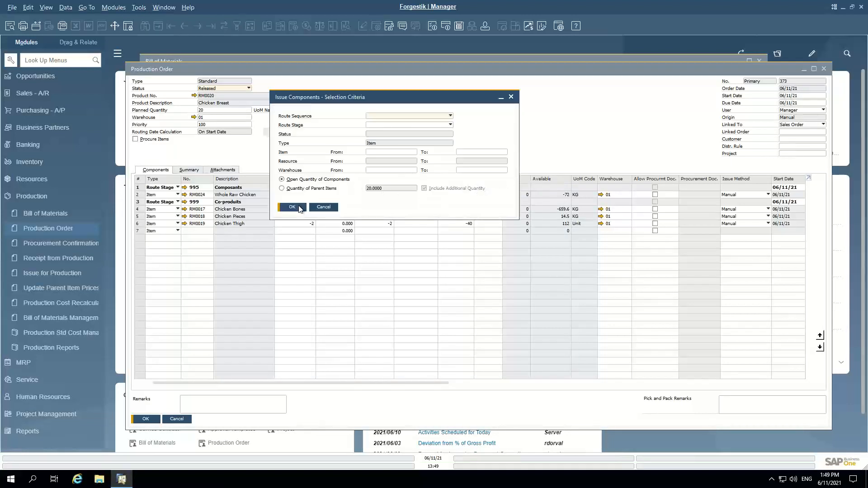
{"action": "left_click", "coordinate": [293, 207]}
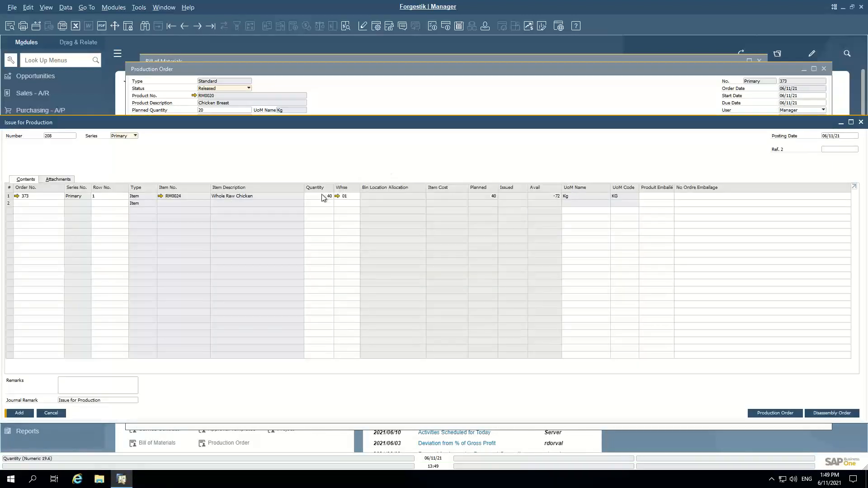
{"action": "left_click", "coordinate": [19, 412]}
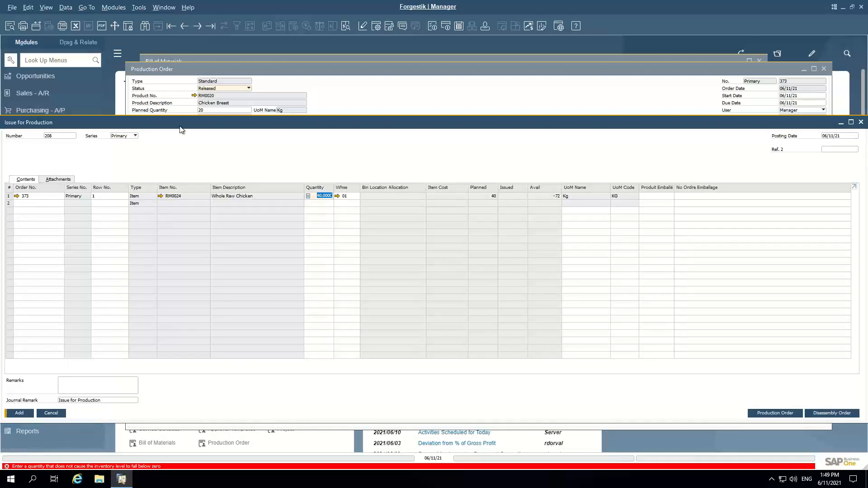
{"action": "left_click_drag", "start_coordinate": [177, 129], "coordinate": [251, 125]}
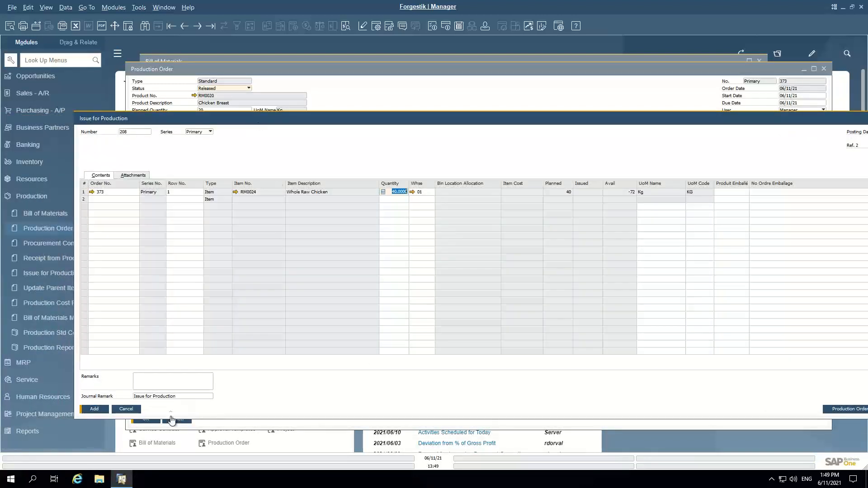
{"action": "left_click", "coordinate": [126, 410]}
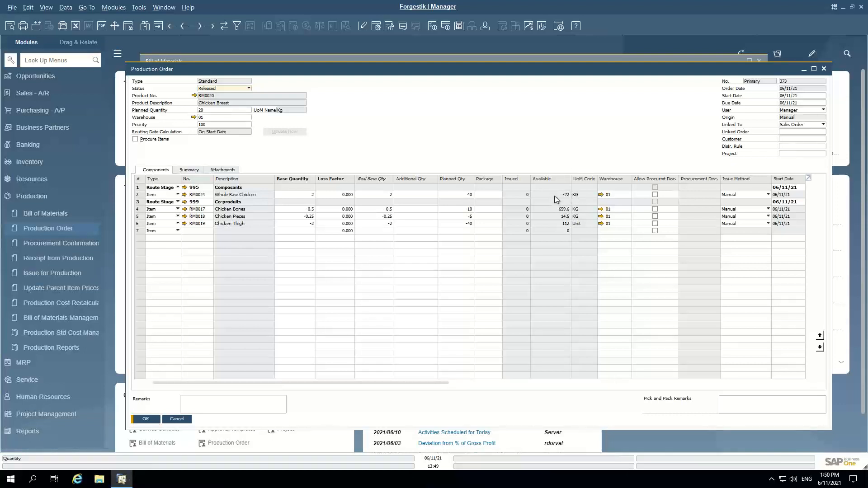
Allow a procurement document for the Whole Raw Chicken component and update the production order to launch the Procurement Confirmation Wizard
{"action": "left_click", "coordinate": [655, 195]}
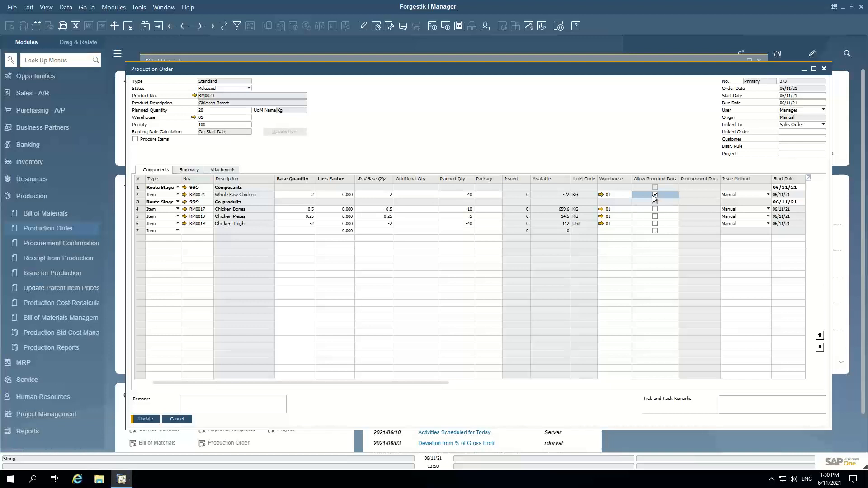
{"action": "left_click", "coordinate": [376, 25]}
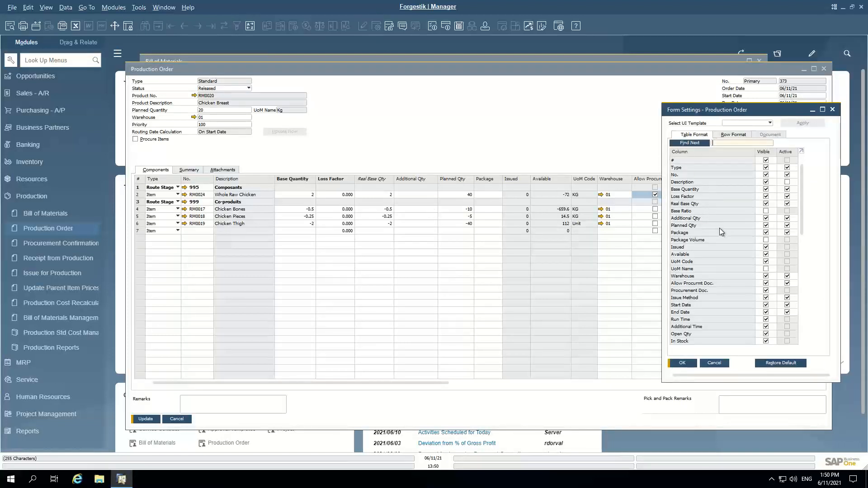
{"action": "left_click", "coordinate": [715, 363]}
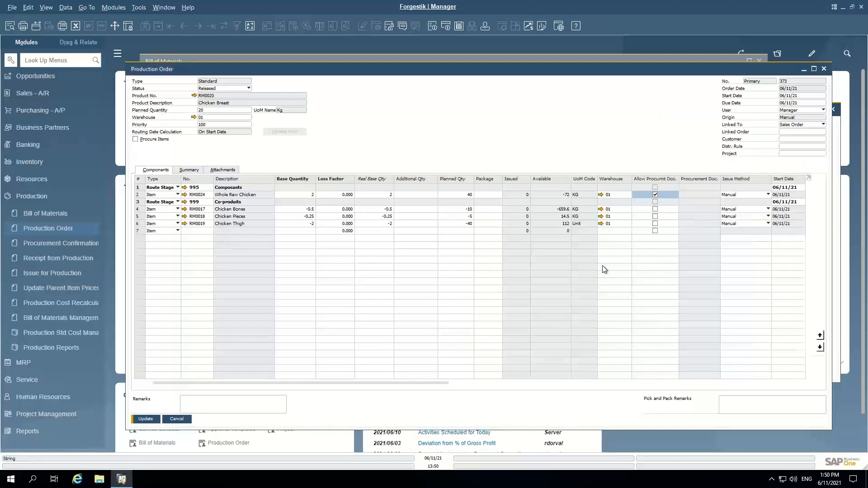
{"action": "left_click", "coordinate": [151, 420]}
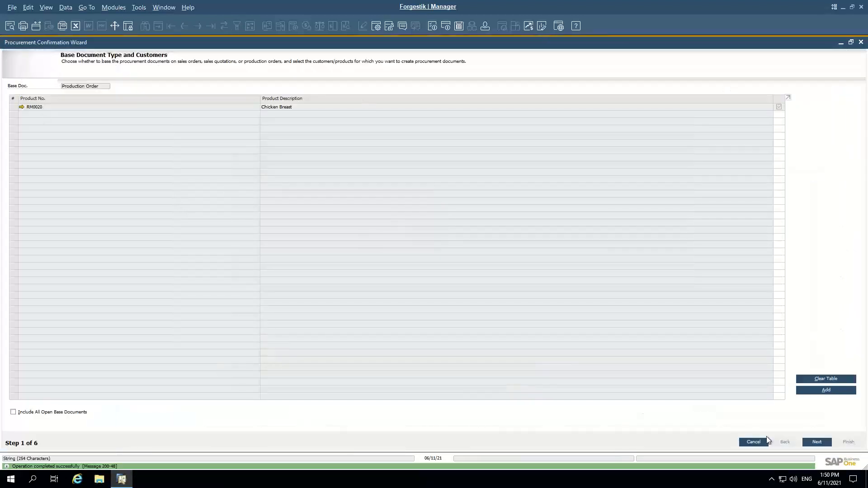
Use the released Chicken Breast production order 373 as base document and assign vendor Boucherie du coin to the Whole Raw Chicken line
{"action": "left_click", "coordinate": [812, 444]}
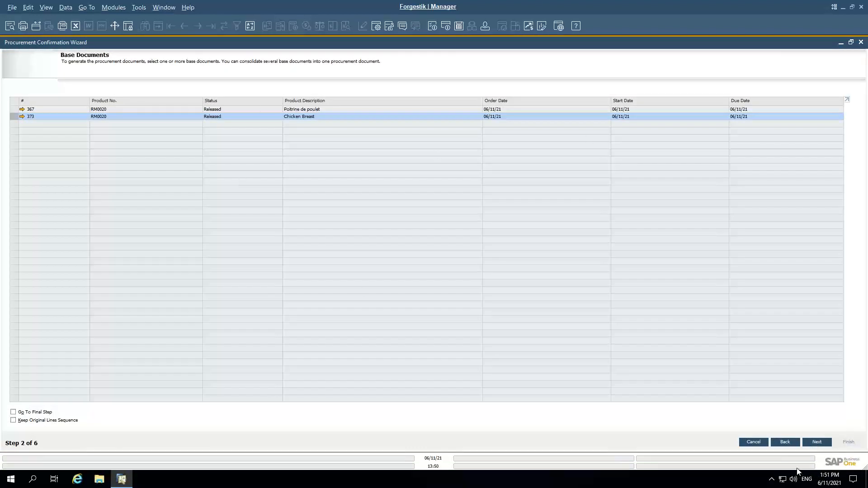
{"action": "left_click", "coordinate": [816, 442]}
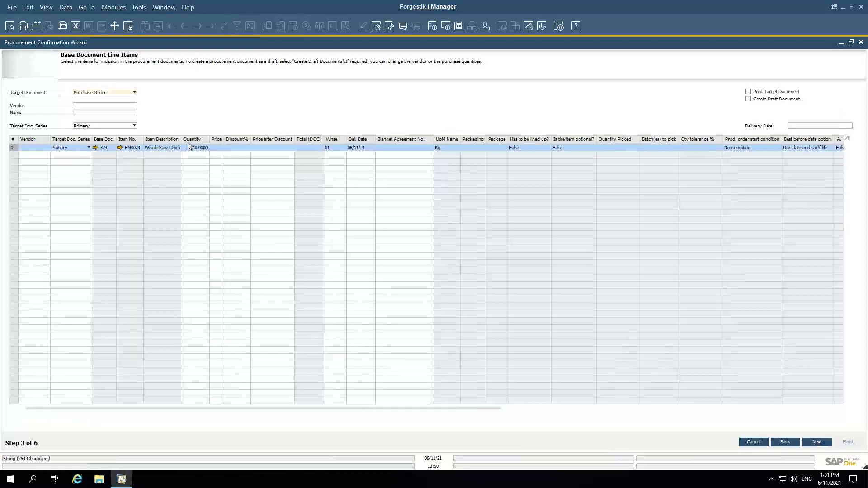
{"action": "left_click", "coordinate": [46, 147]}
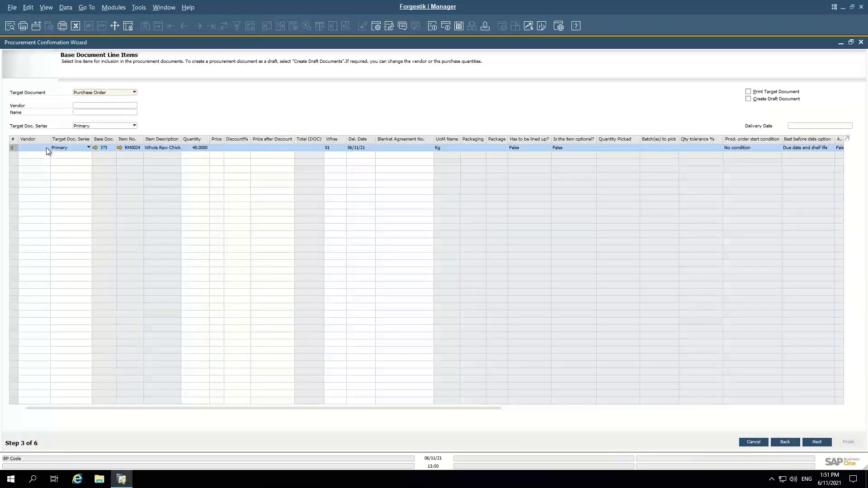
{"action": "left_click", "coordinate": [46, 148]}
{"action": "scroll", "coordinate": [126, 123], "scroll_direction": "down", "scroll_amount": 3}
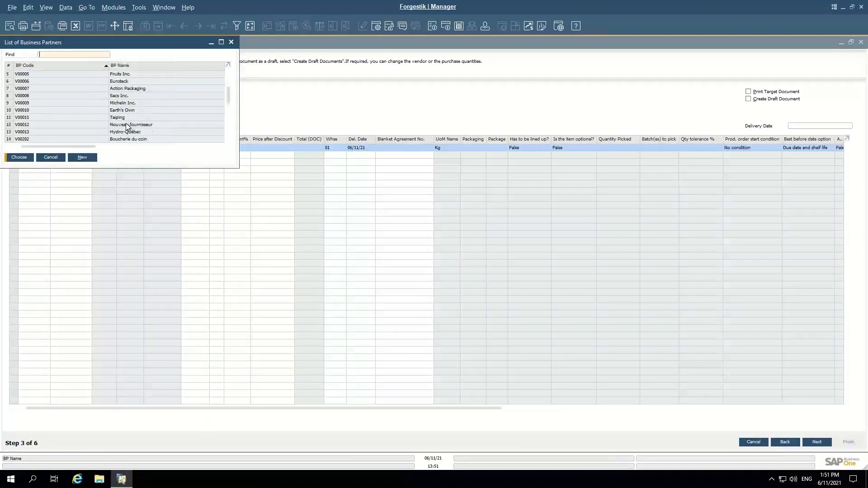
{"action": "scroll", "coordinate": [126, 127], "scroll_direction": "down", "scroll_amount": 1}
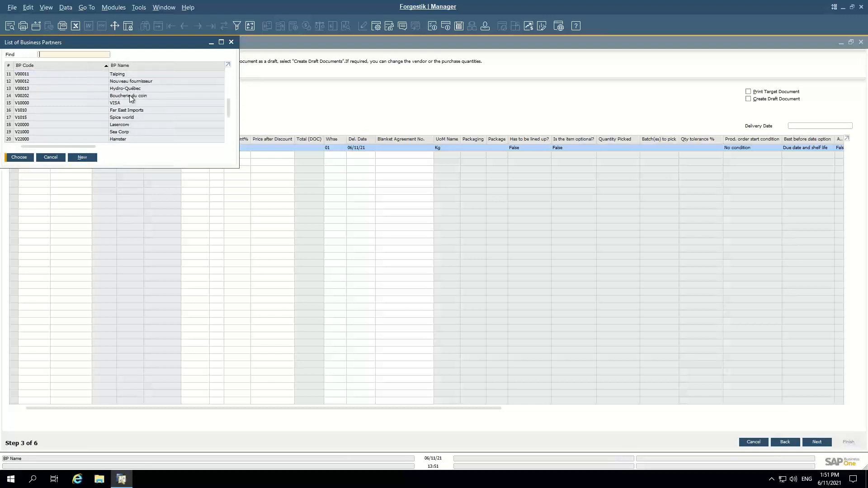
{"action": "double_click", "coordinate": [130, 95]}
Set the price of the Whole Raw Chicken procurement line to $1.00
{"action": "left_click", "coordinate": [218, 148]}
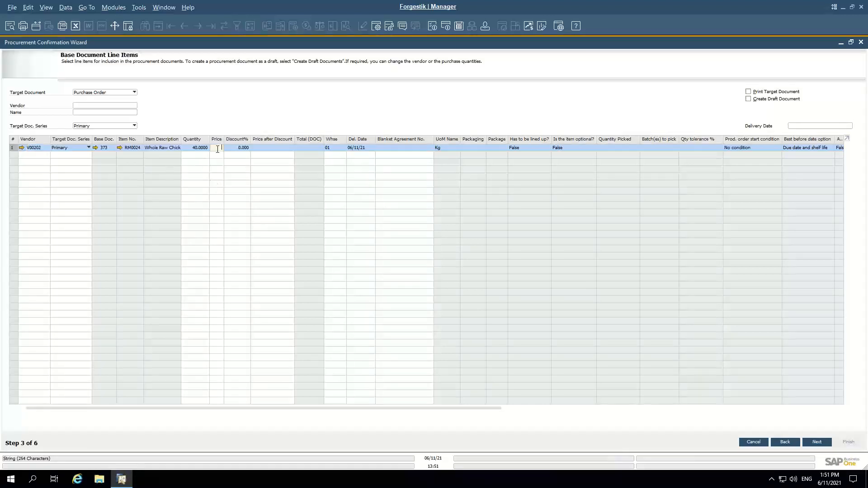
{"action": "type", "text": "1.00"}
{"action": "left_click", "coordinate": [281, 145]}
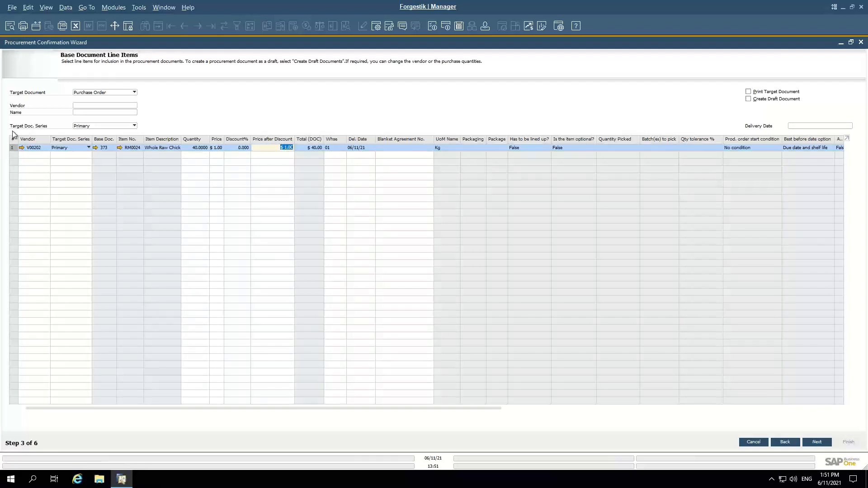
Set the delivery date to 06/11/21, run the purchase order generation with No Consolidation, and close the wizard
{"action": "left_click", "coordinate": [799, 127]}
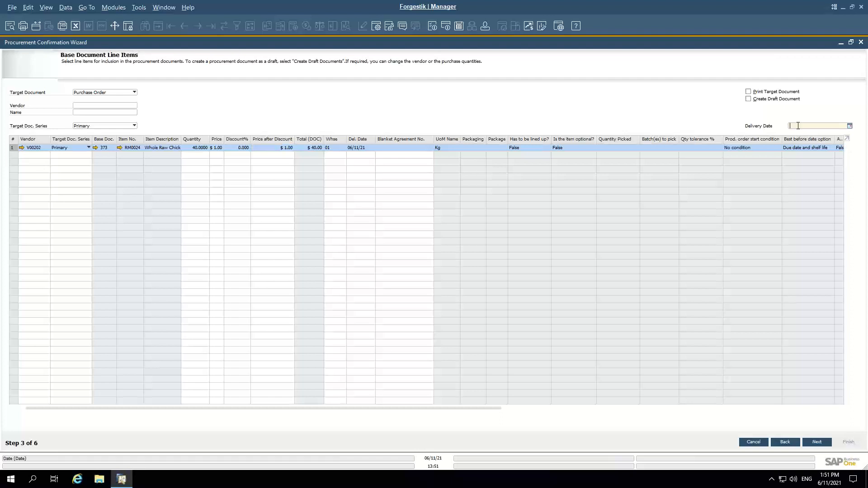
{"action": "left_click", "coordinate": [813, 441]}
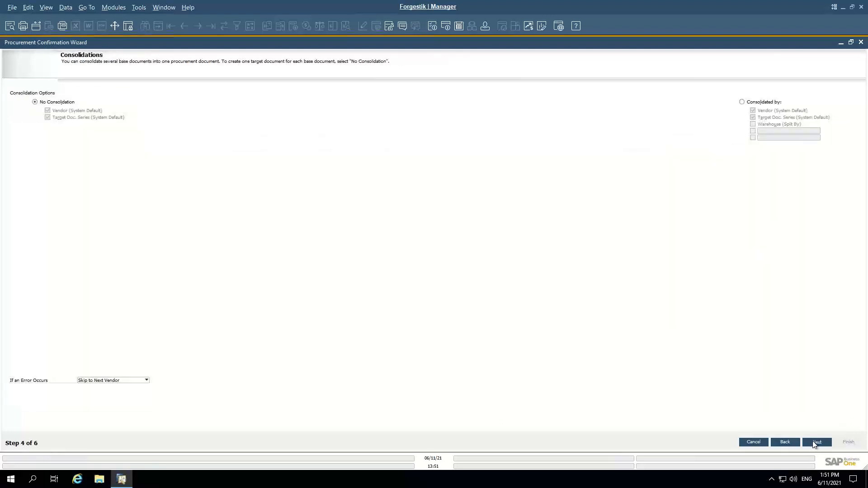
{"action": "left_click", "coordinate": [813, 441]}
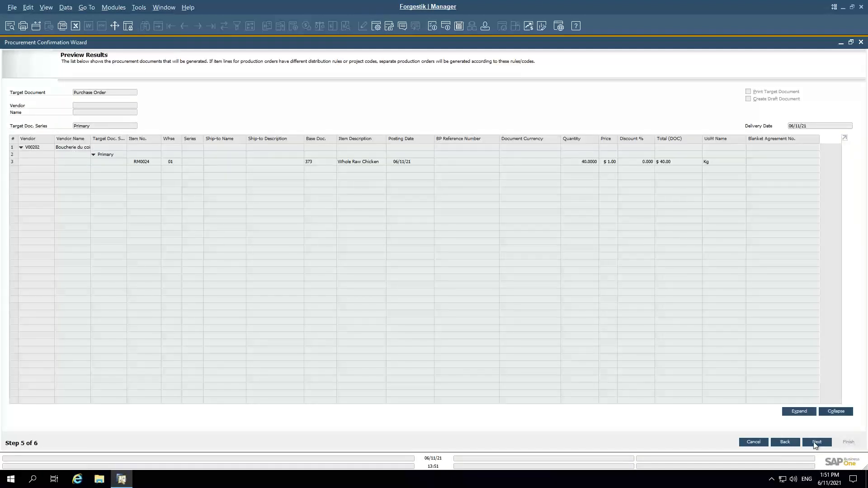
{"action": "left_click", "coordinate": [817, 443]}
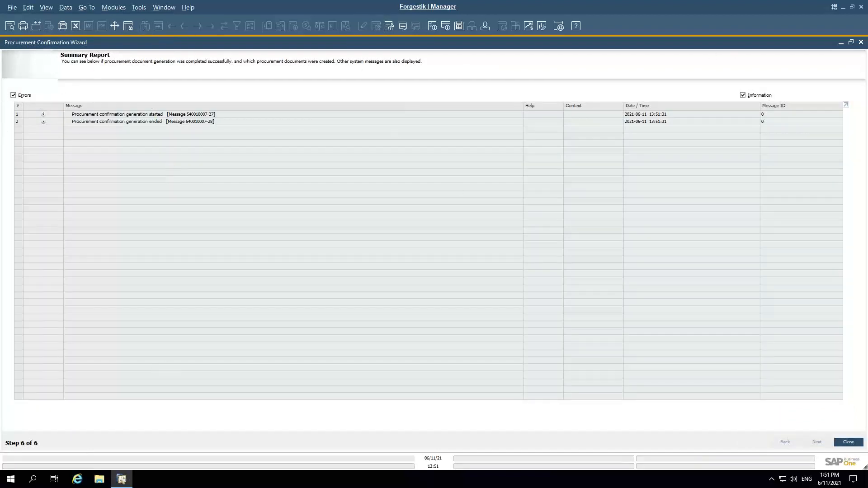
{"action": "left_click", "coordinate": [862, 42]}
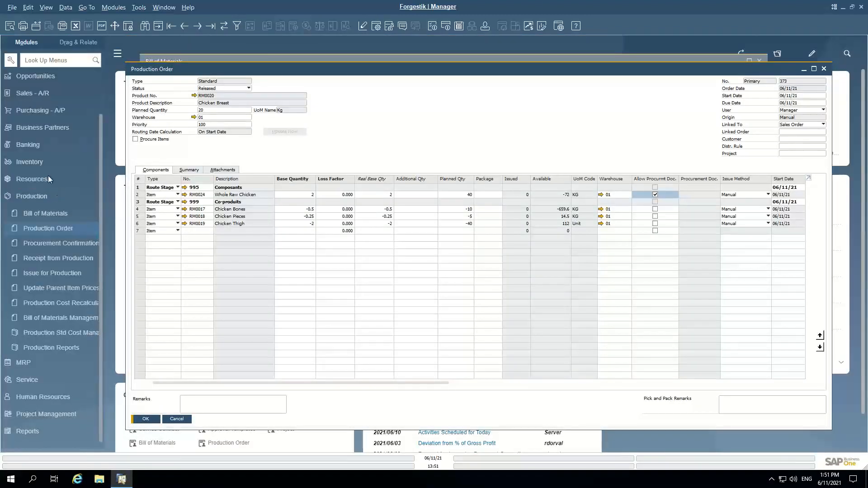
Start a new A/P invoice for the vendor Nouveau fournisseur
{"action": "left_click", "coordinate": [34, 198]}
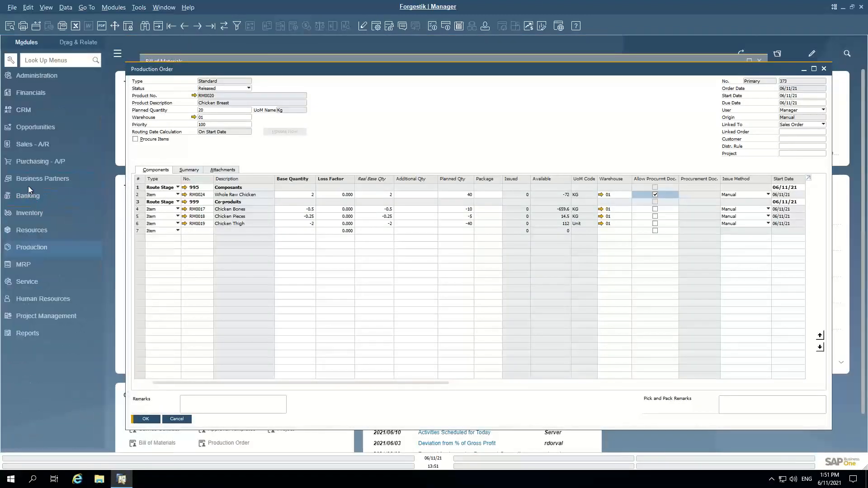
{"action": "left_click", "coordinate": [36, 159]}
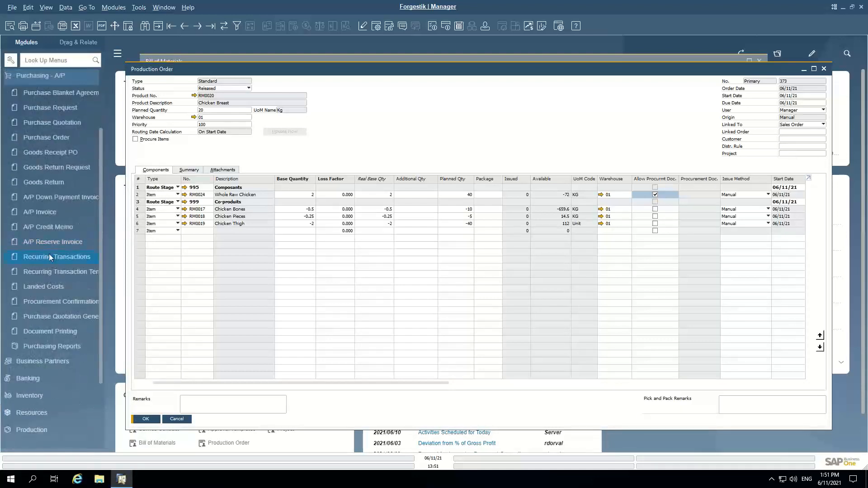
{"action": "left_click", "coordinate": [37, 212]}
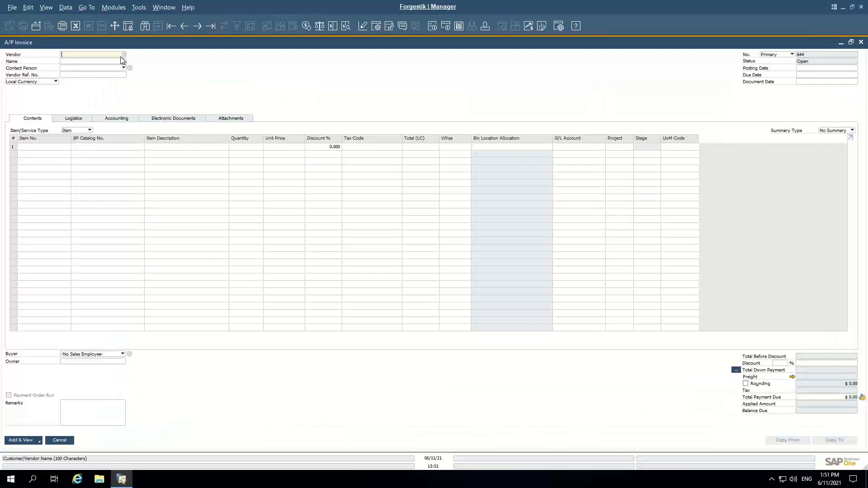
{"action": "left_click", "coordinate": [124, 55]}
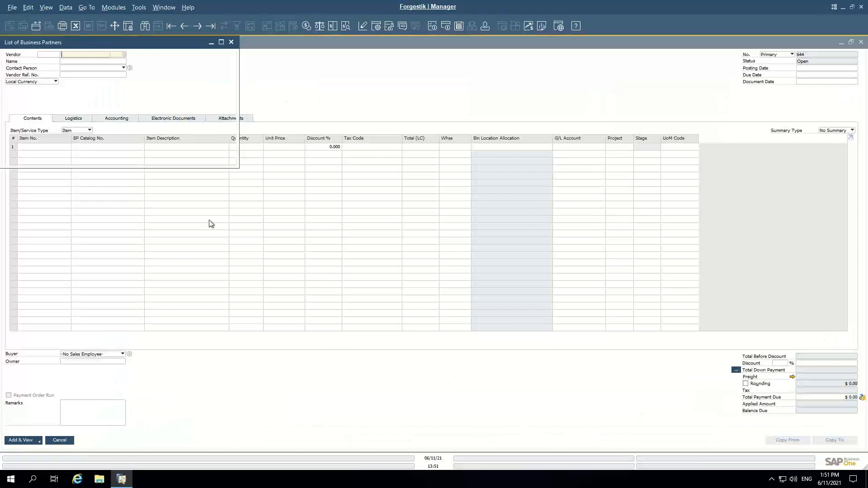
{"action": "scroll", "coordinate": [119, 127], "scroll_direction": "down", "scroll_amount": 2}
{"action": "left_click", "coordinate": [119, 126]}
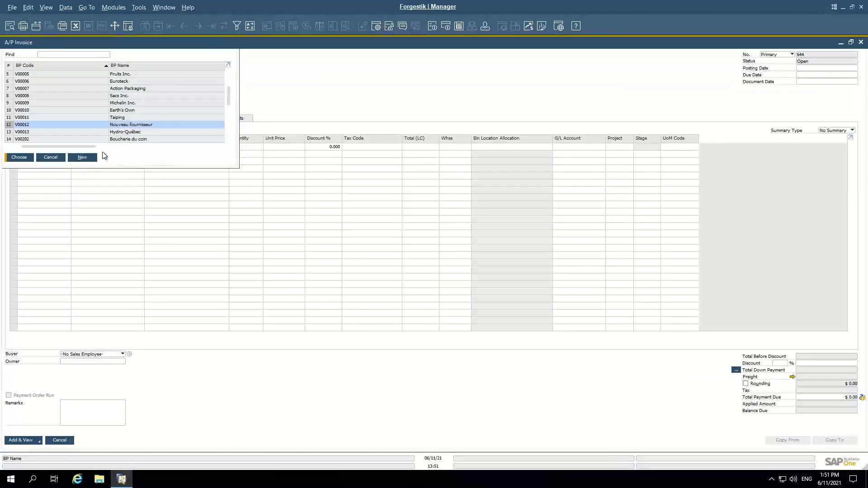
Enter Whole Raw Chicken, RM0024, on the first invoice line with quantity 100 and a unit price of $1.00
{"action": "left_click", "coordinate": [61, 147]}
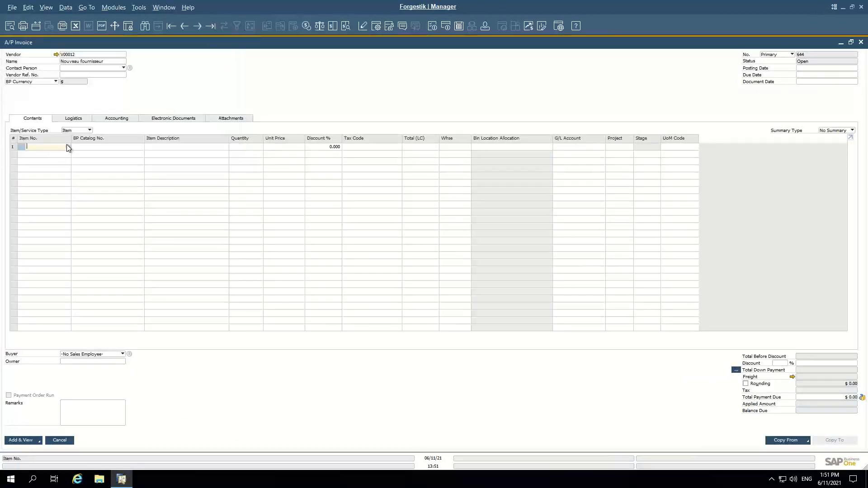
{"action": "type", "text": "rm"}
{"action": "key", "text": "Tab"}
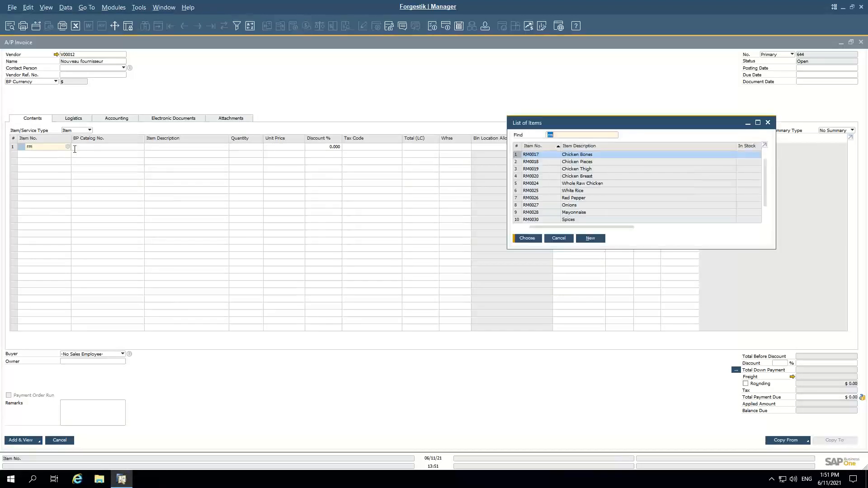
{"action": "double_click", "coordinate": [601, 168]}
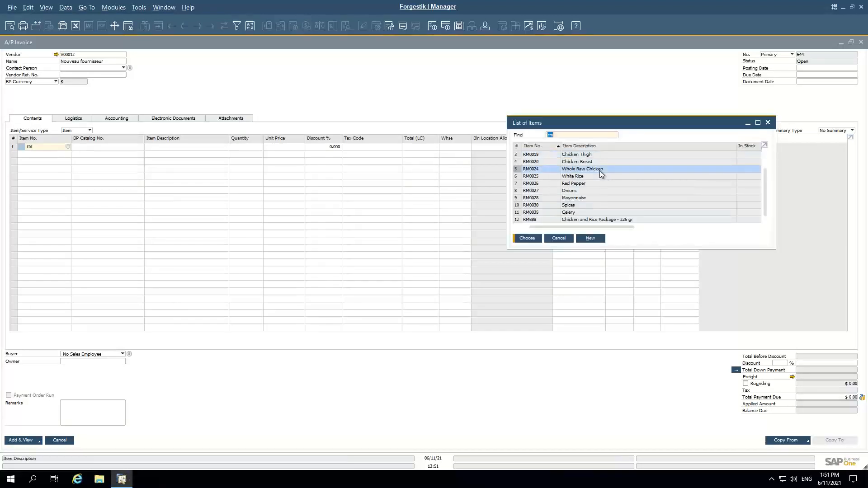
{"action": "left_click", "coordinate": [249, 147]}
{"action": "type", "text": "100"}
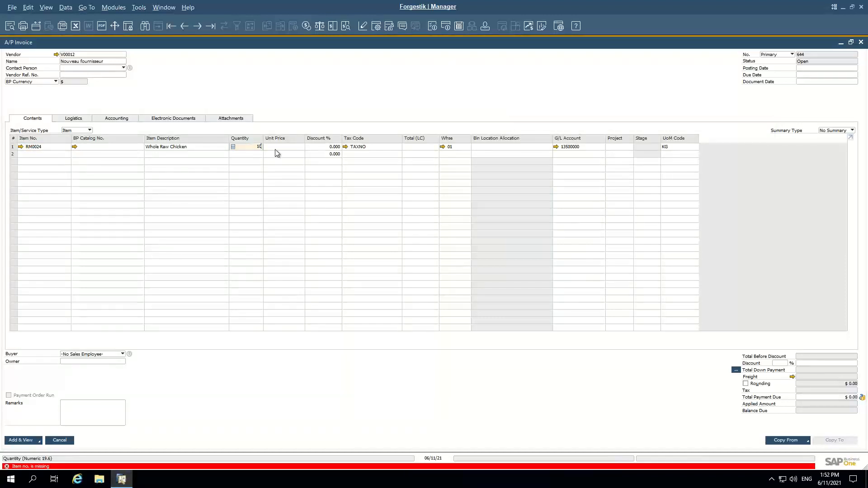
{"action": "left_click", "coordinate": [279, 148]}
{"action": "type", "text": "1"}
{"action": "left_click", "coordinate": [417, 145]}
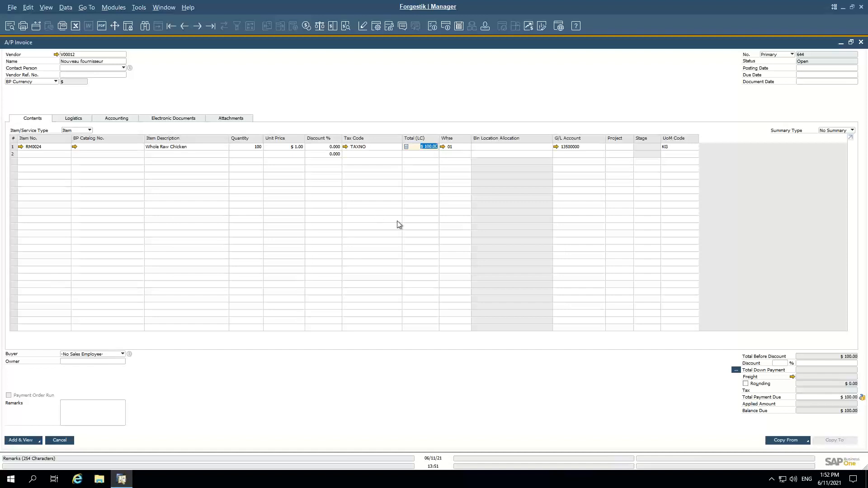
Set the invoice's posting date to 06/11/21 and submit the invoice, accepting that it cannot be changed, to reach the batch setup
{"action": "left_click", "coordinate": [808, 68]}
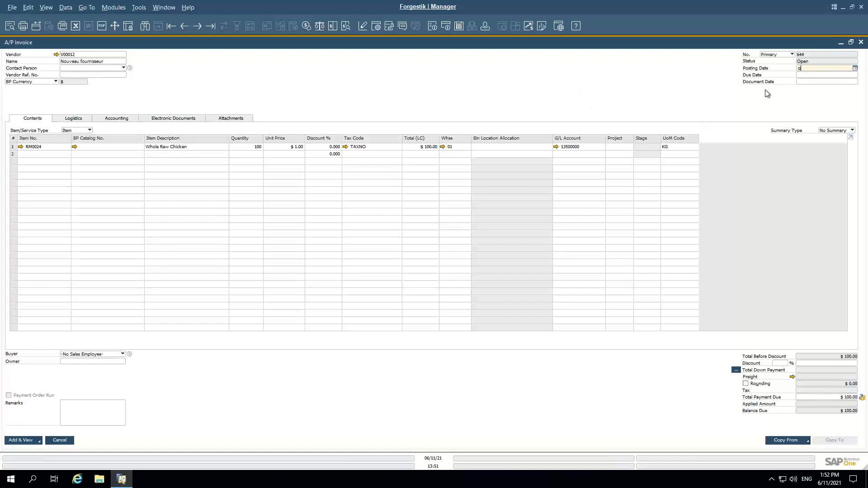
{"action": "key", "text": "Tab"}
{"action": "left_click", "coordinate": [22, 441]}
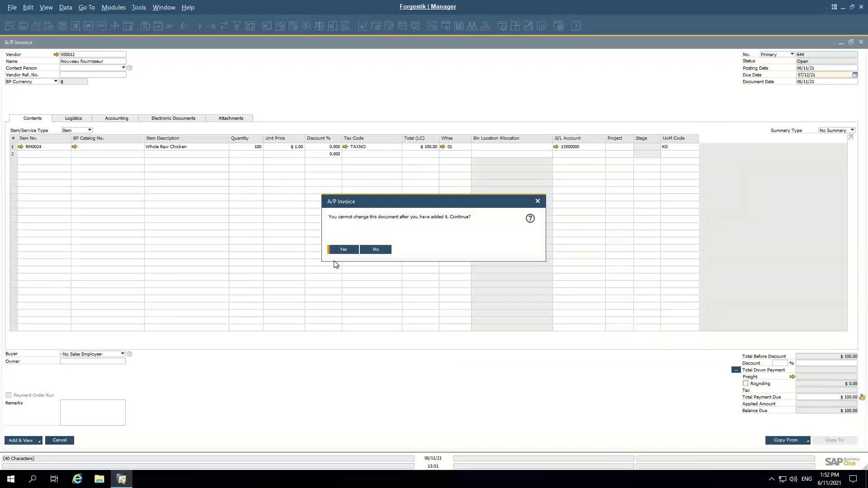
{"action": "left_click", "coordinate": [343, 249]}
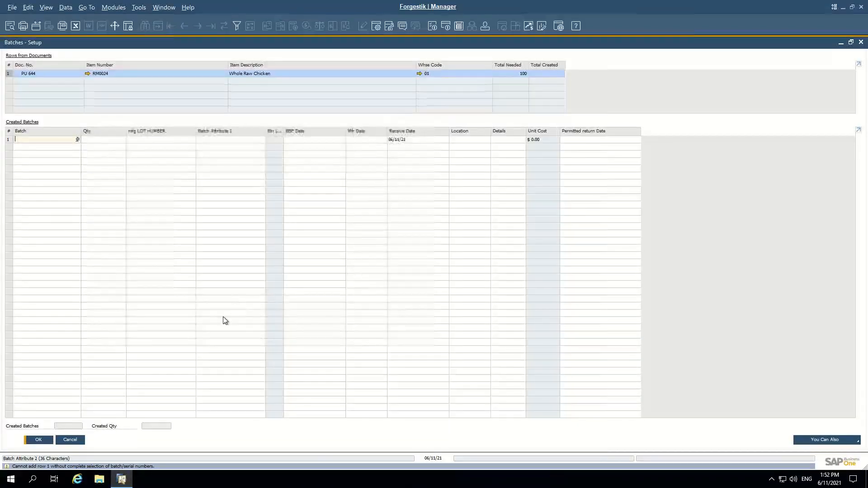
Create batch 123132132 for the full 100 kg of Whole Raw Chicken and return to the invoice
{"action": "type", "text": "123132132"}
{"action": "left_click", "coordinate": [100, 142]}
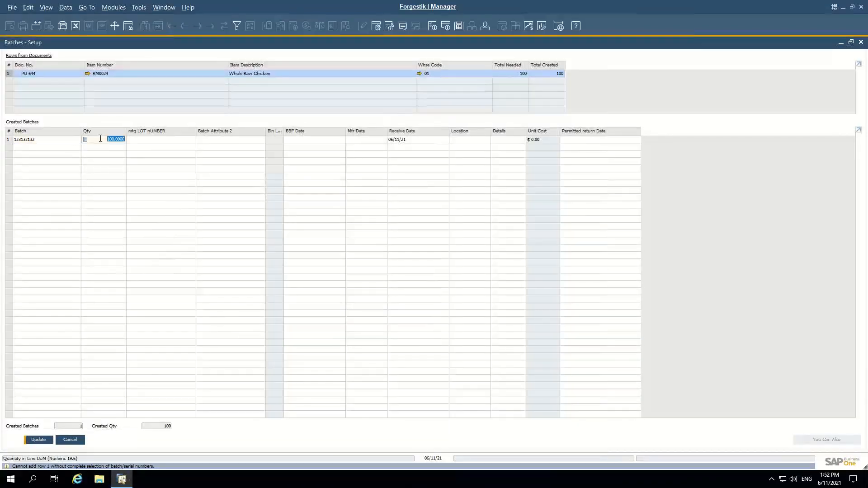
{"action": "left_click", "coordinate": [34, 441]}
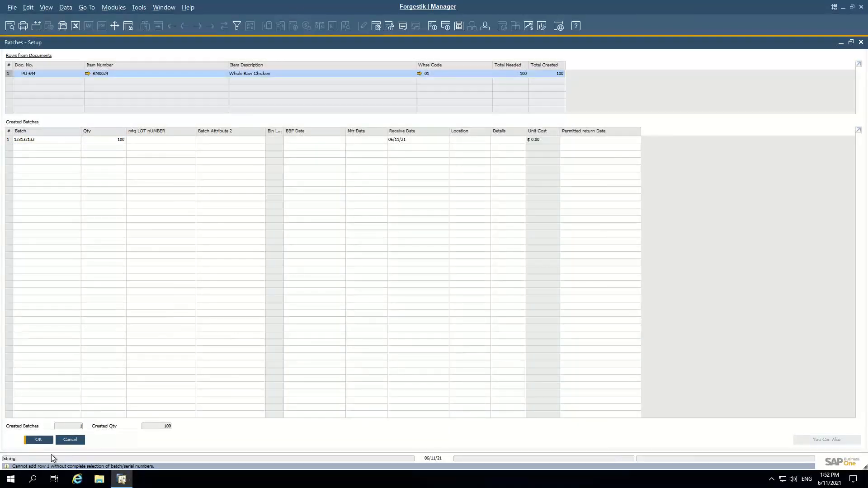
{"action": "left_click", "coordinate": [39, 440]}
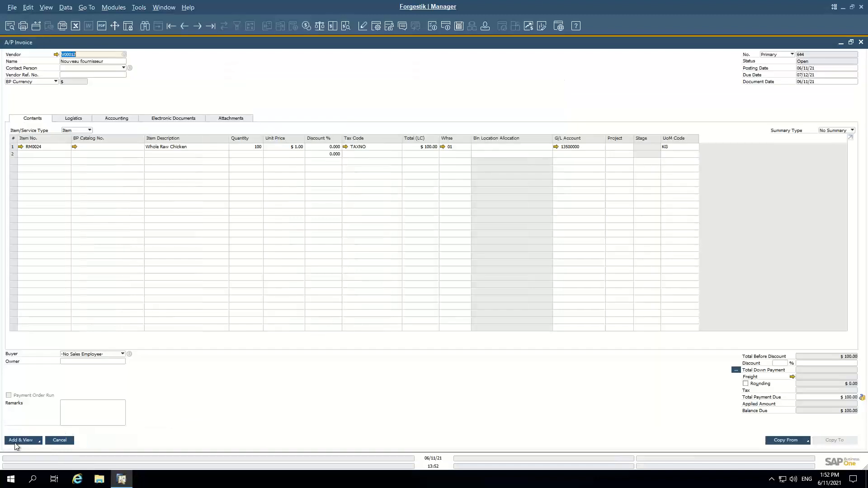
Add the A/P invoice for good and close it to return to the Chicken Breast production order
{"action": "left_click", "coordinate": [15, 442]}
{"action": "left_click", "coordinate": [342, 249]}
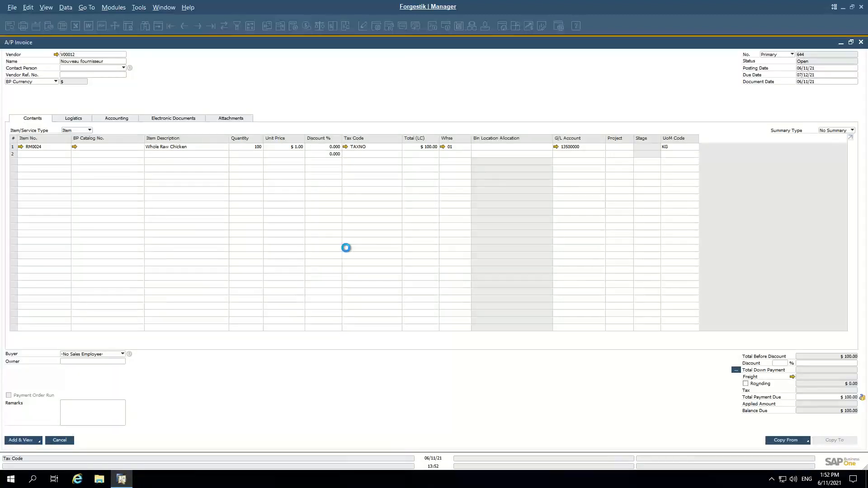
{"action": "left_click", "coordinate": [59, 442]}
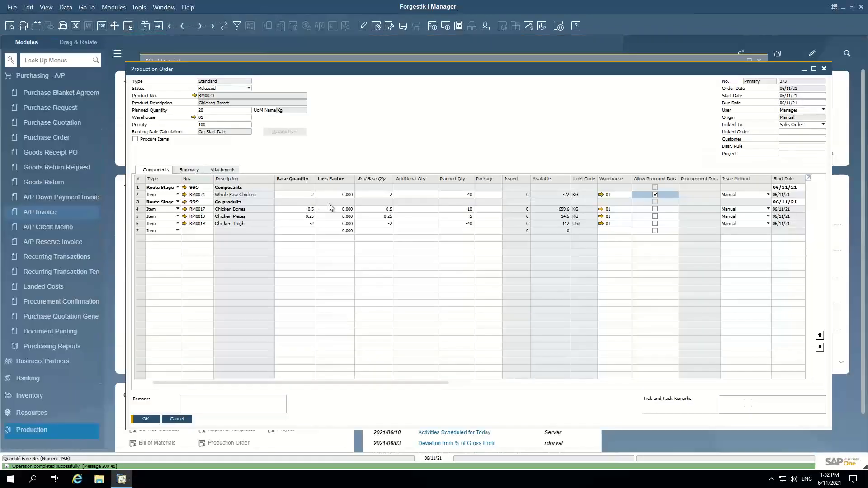
Refresh the Chicken Breast production order and create a component issue for the open quantity of its components
{"action": "left_click", "coordinate": [223, 29]}
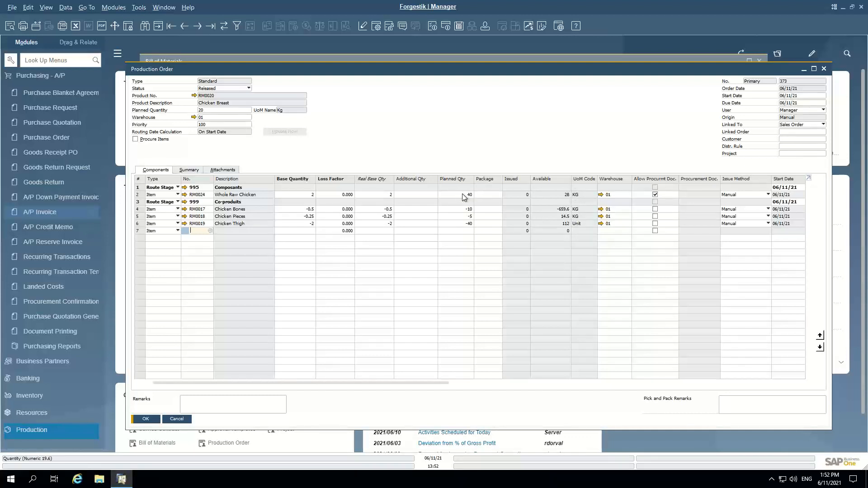
{"action": "right_click", "coordinate": [441, 114]}
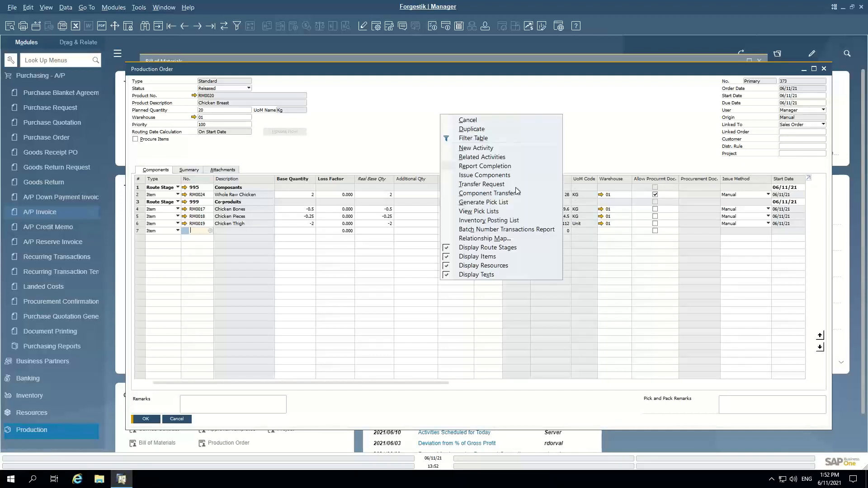
{"action": "left_click", "coordinate": [491, 178]}
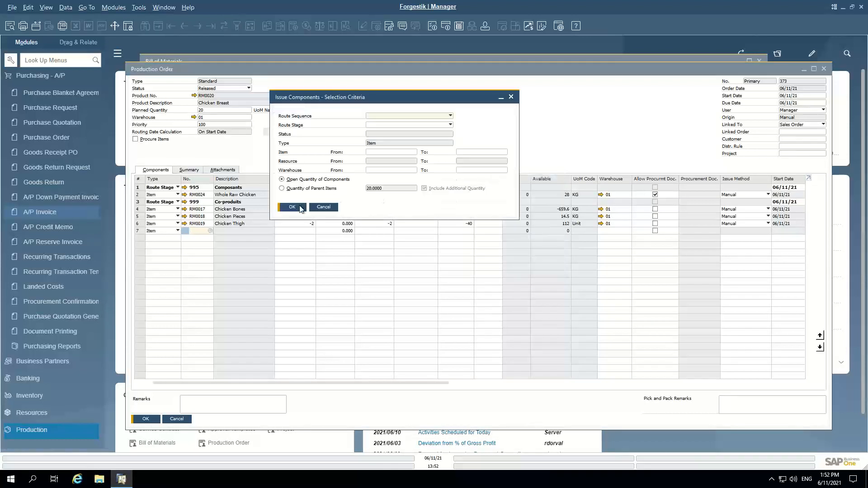
{"action": "left_click", "coordinate": [300, 208]}
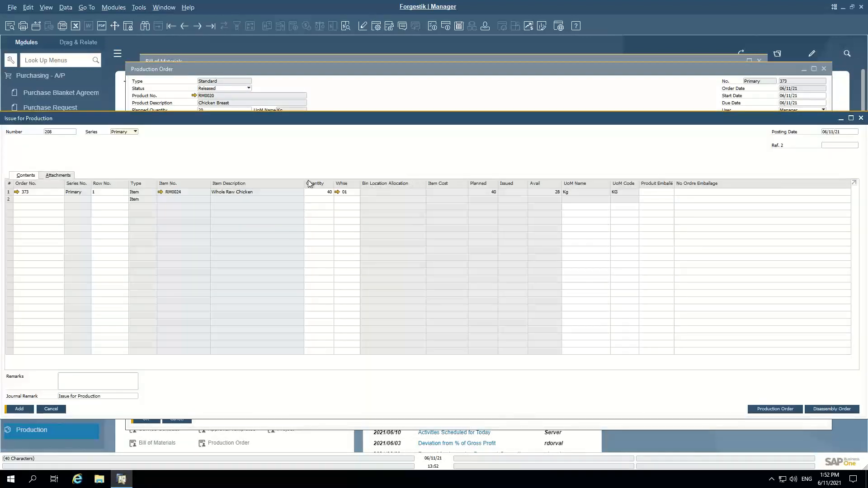
Submit the issue for production and automatically select the batches for the 40 kg of Whole Raw Chicken
{"action": "left_click", "coordinate": [19, 410]}
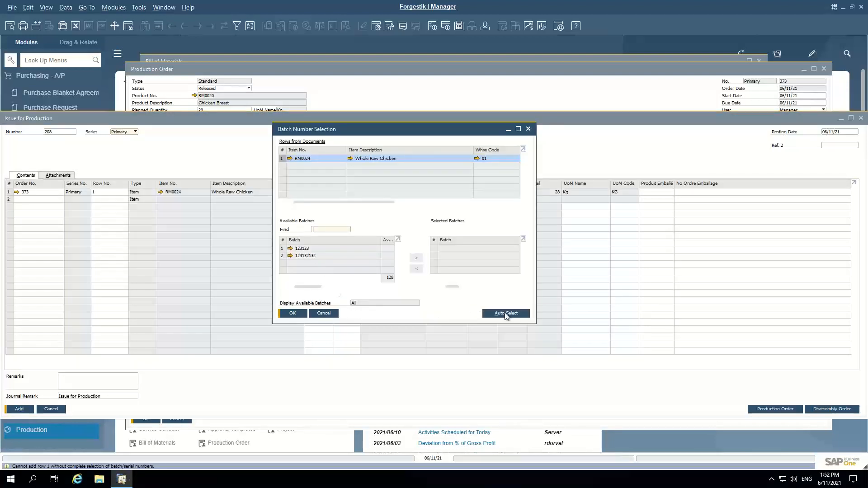
{"action": "left_click", "coordinate": [314, 257]}
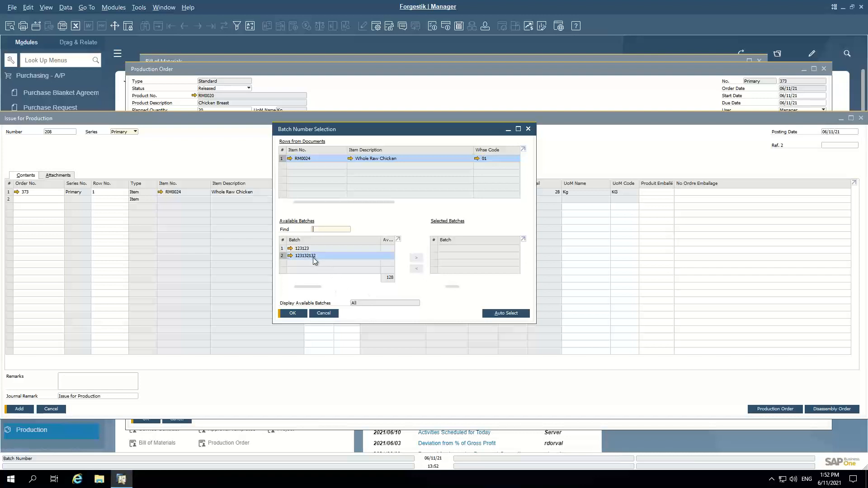
{"action": "left_click", "coordinate": [510, 318]}
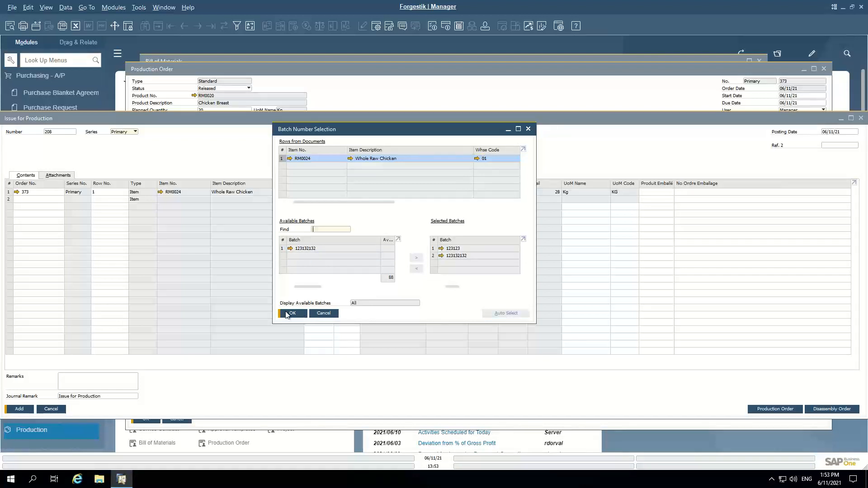
{"action": "left_click", "coordinate": [301, 314]}
Add the issue for production, accepting that it cannot be changed, and close it to return to the production order
{"action": "left_click", "coordinate": [22, 409]}
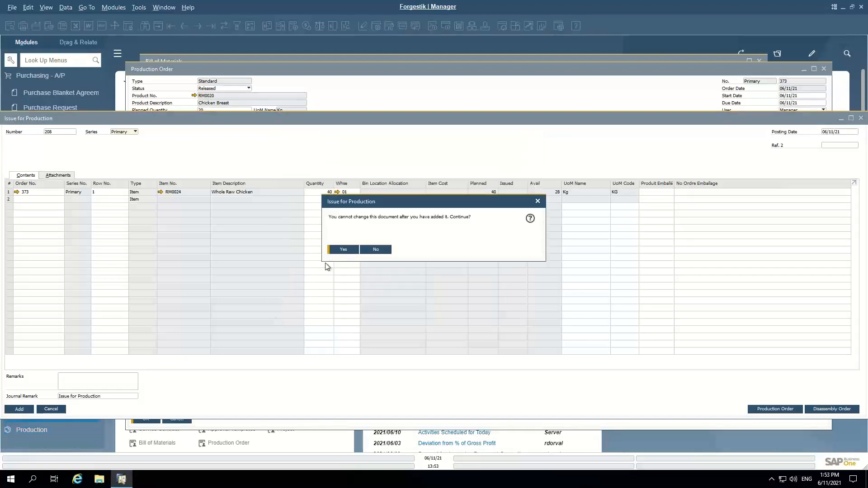
{"action": "left_click", "coordinate": [348, 250]}
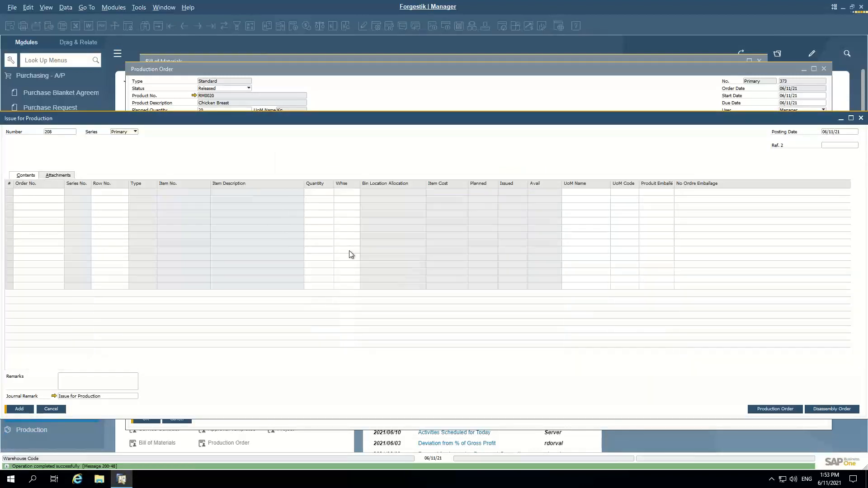
{"action": "left_click", "coordinate": [57, 410]}
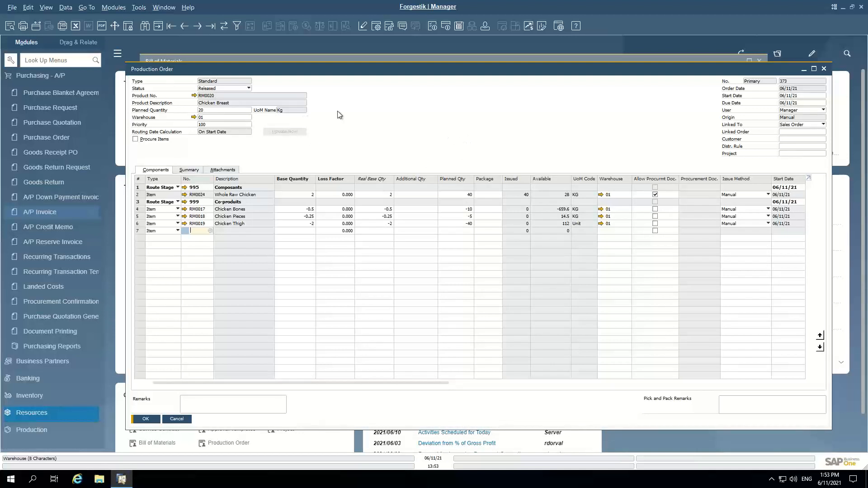
Report completion of the Chicken Breast order and resize the receipt window over the order so its quantities and prices show
{"action": "right_click", "coordinate": [486, 109]}
{"action": "left_click", "coordinate": [527, 159]}
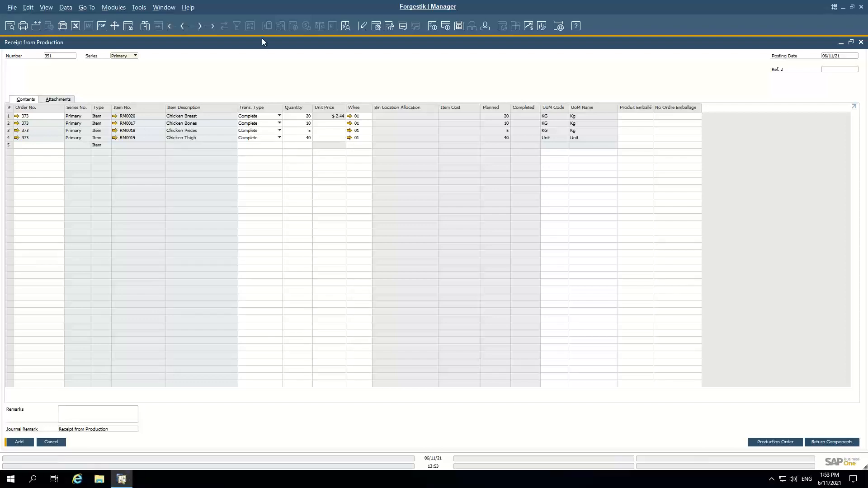
{"action": "left_click_drag", "start_coordinate": [262, 39], "coordinate": [346, 115]}
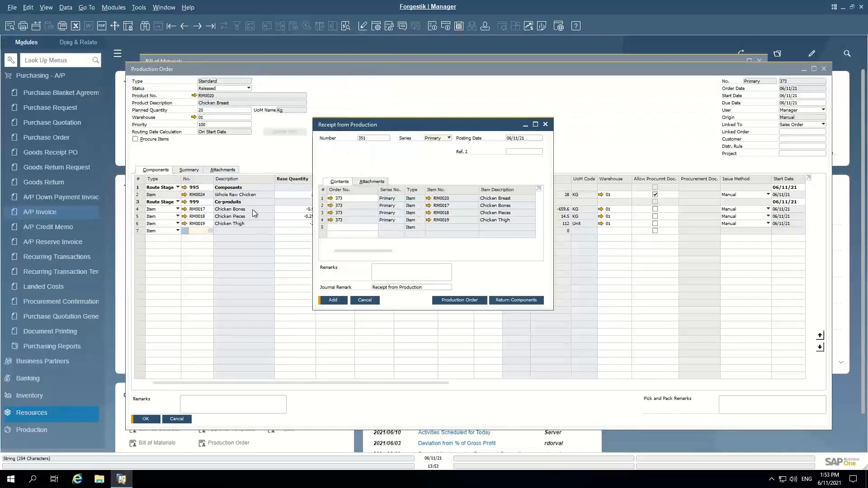
{"action": "left_click_drag", "start_coordinate": [409, 125], "coordinate": [297, 82]}
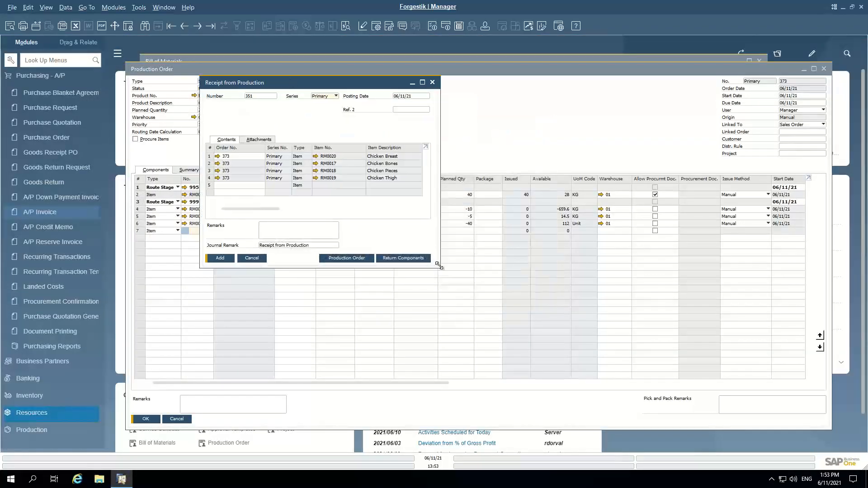
{"action": "left_click_drag", "start_coordinate": [530, 294], "coordinate": [614, 333]}
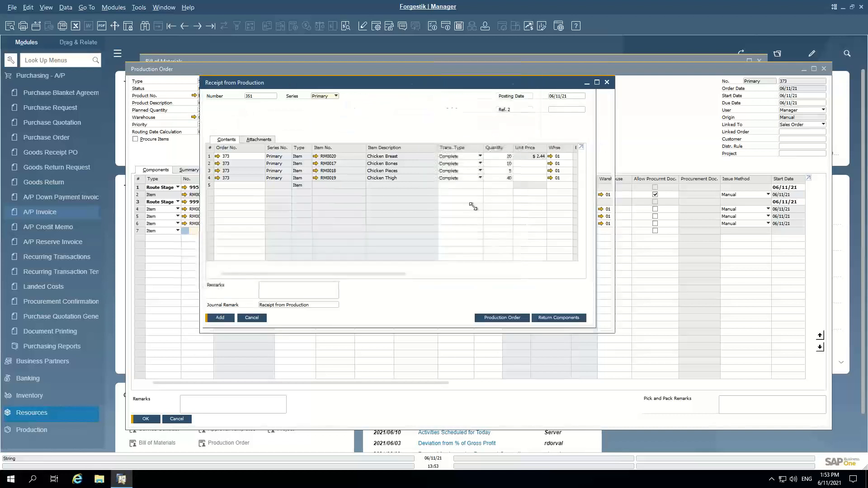
Set the received quantity of Chicken Thigh to 39 and submit the receipt to reach the batch setup
{"action": "left_click", "coordinate": [501, 178]}
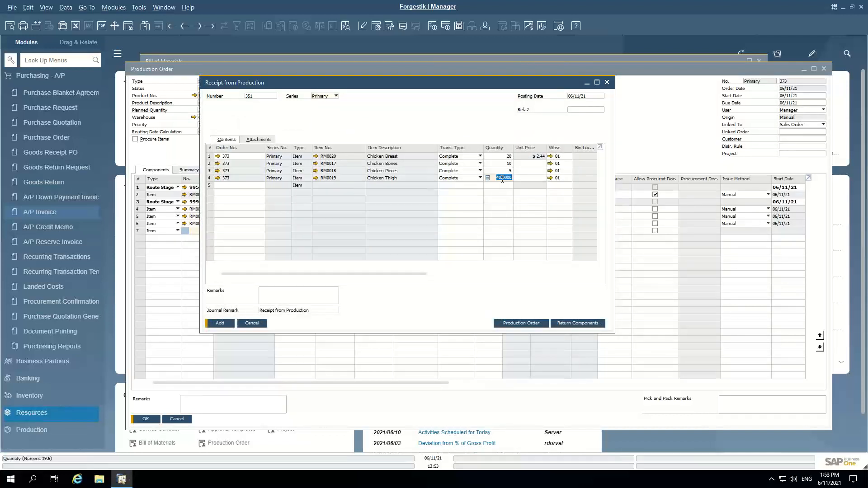
{"action": "type", "text": "39"}
{"action": "left_click", "coordinate": [506, 170]}
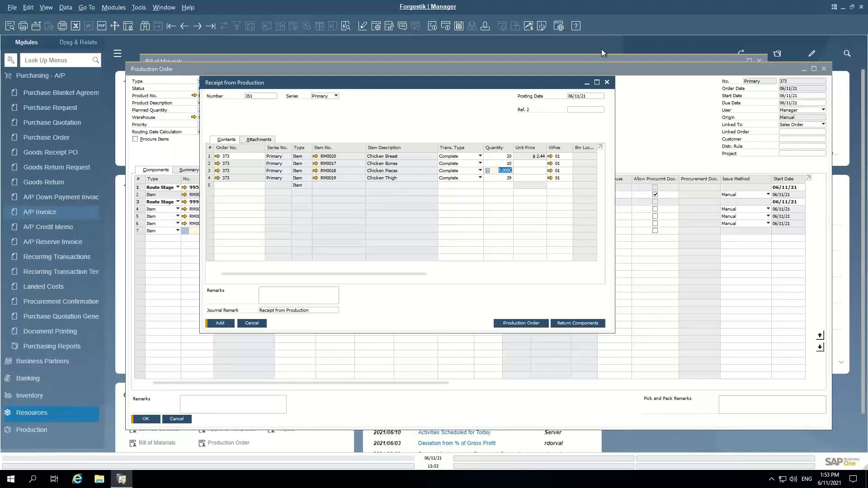
{"action": "left_click", "coordinate": [220, 324]}
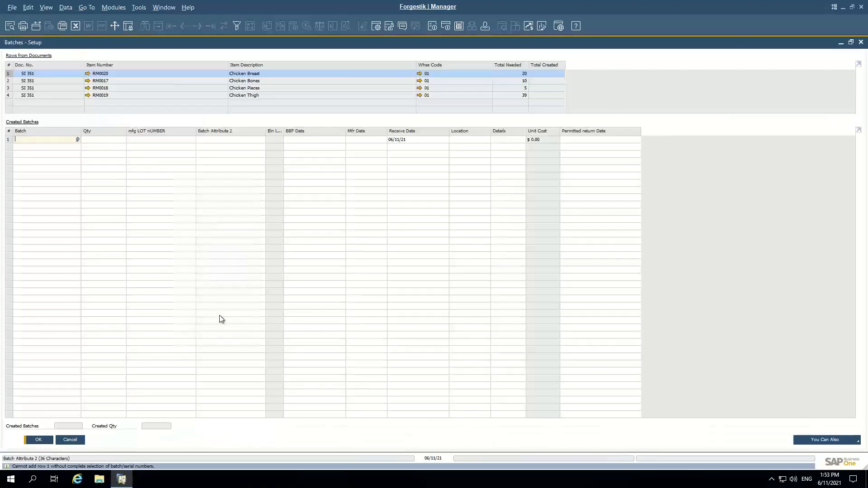
Create batch 1231231 for the full 20 kg of Chicken Breast and save it while moving on to Chicken Bones
{"action": "type", "text": "1231231"}
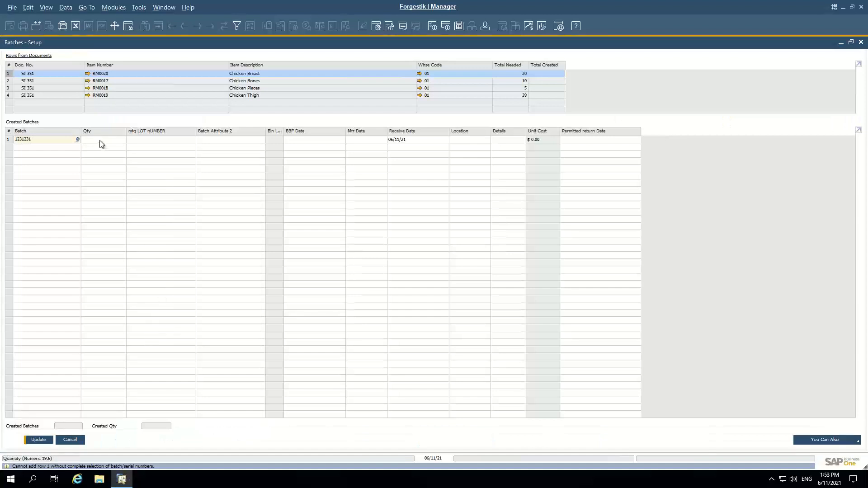
{"action": "key", "text": "Tab"}
{"action": "left_click", "coordinate": [63, 79]}
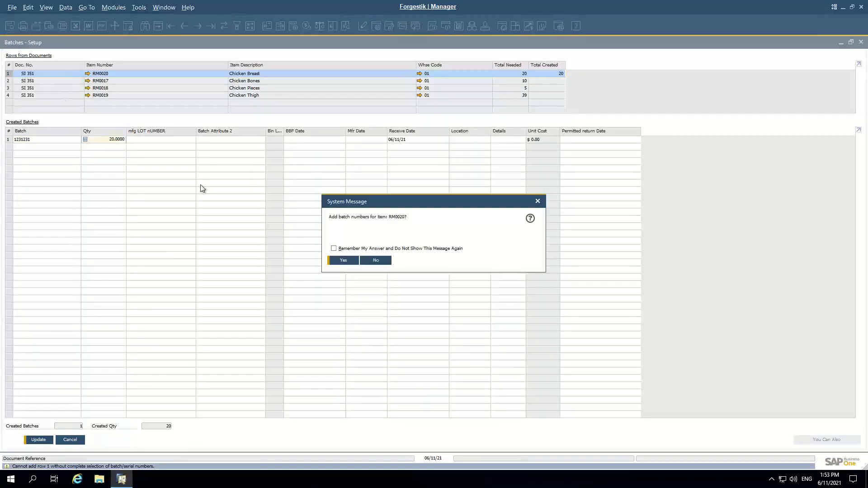
{"action": "left_click", "coordinate": [343, 260]}
Assign batch 123213 to the full 10 kg of Chicken Bones, accepting the existing batch number, and save it
{"action": "left_click", "coordinate": [45, 140]}
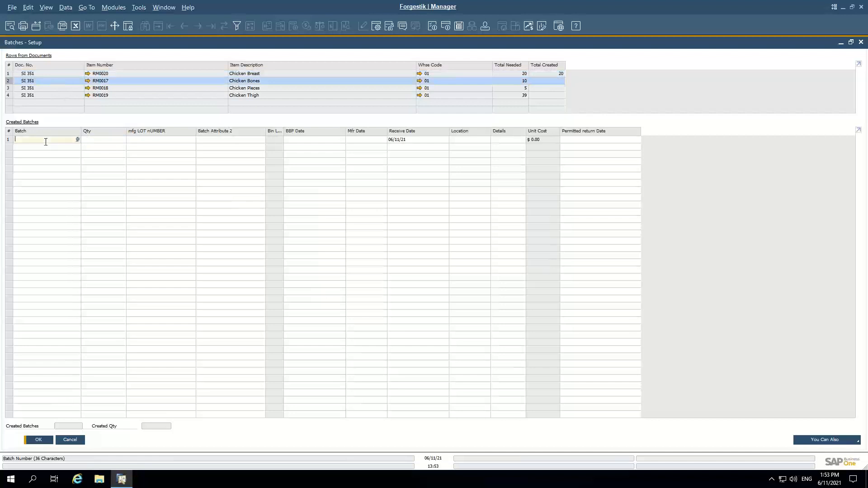
{"action": "type", "text": "123213"}
{"action": "left_click", "coordinate": [98, 142]}
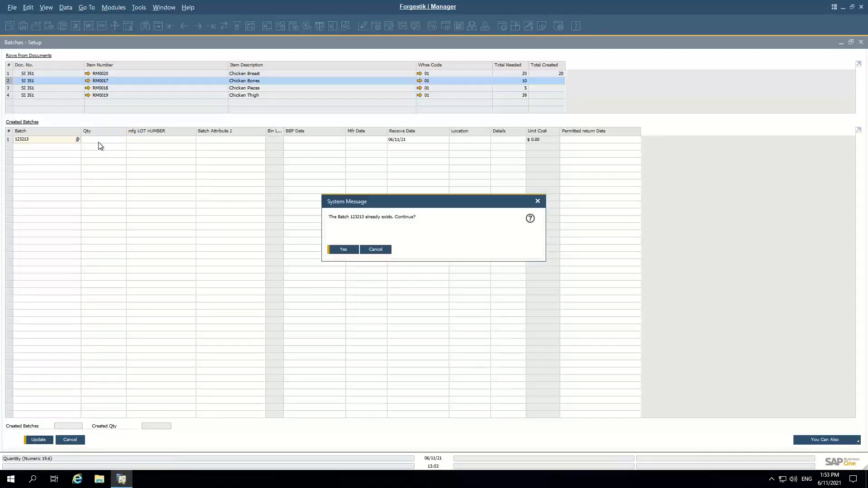
{"action": "left_click", "coordinate": [343, 250]}
{"action": "left_click", "coordinate": [38, 440]}
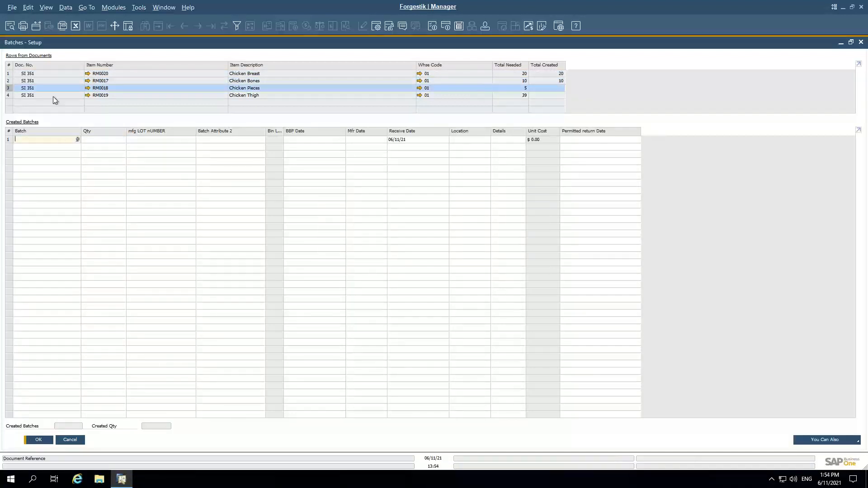
Create batch 12312312 for the full 5 kg of Chicken Pieces and save it
{"action": "type", "text": "12312312"}
{"action": "left_click", "coordinate": [112, 139]}
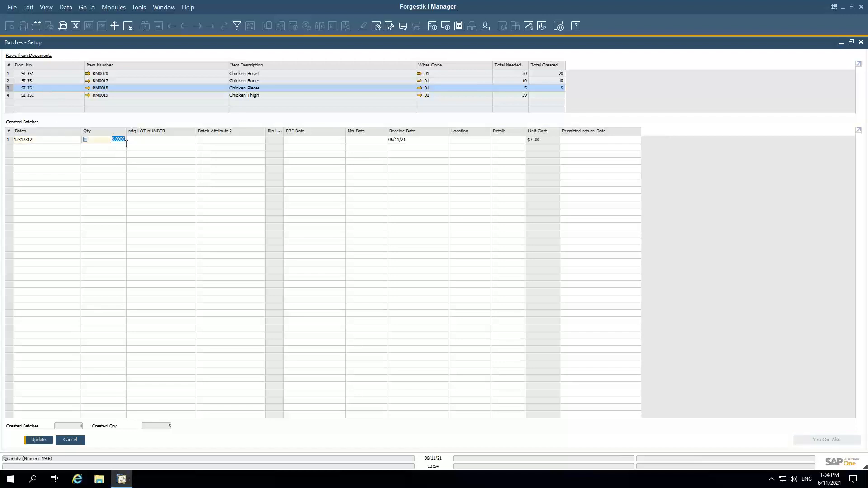
{"action": "left_click", "coordinate": [38, 439]}
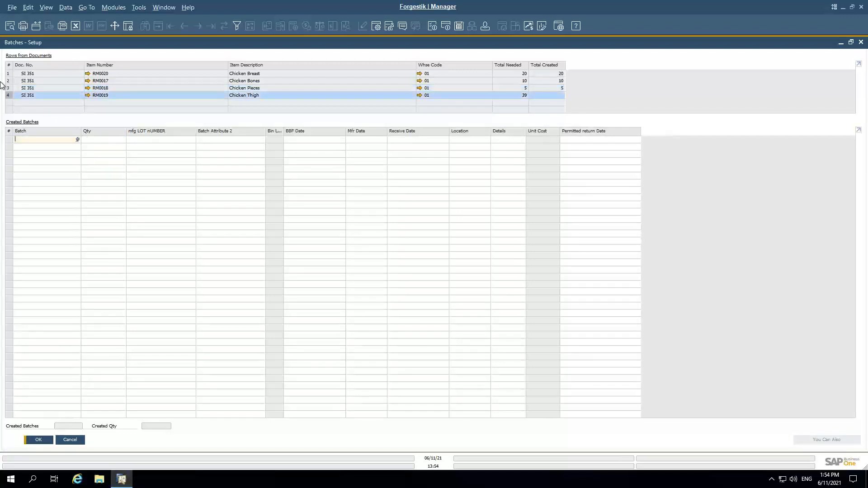
Create batch 12123 for all 39 units of Chicken Thigh, save it, and return to the receipt from production
{"action": "type", "text": "12123"}
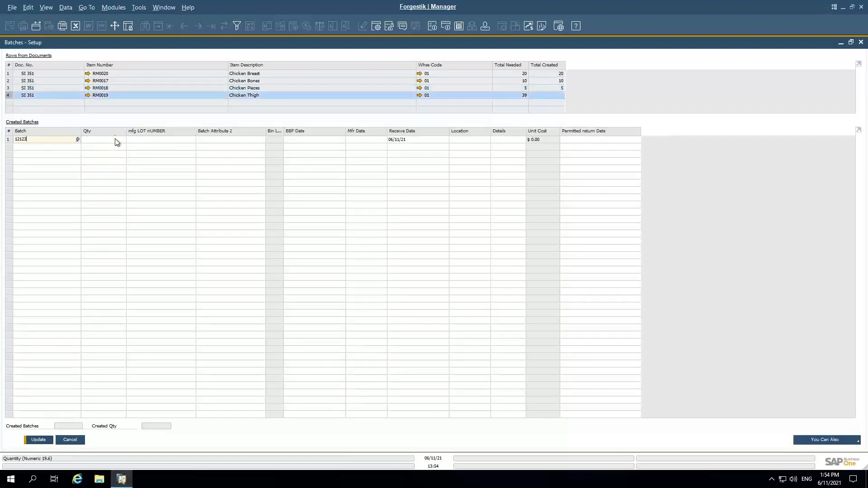
{"action": "left_click", "coordinate": [115, 139]}
{"action": "left_click", "coordinate": [39, 439]}
{"action": "left_click", "coordinate": [38, 440]}
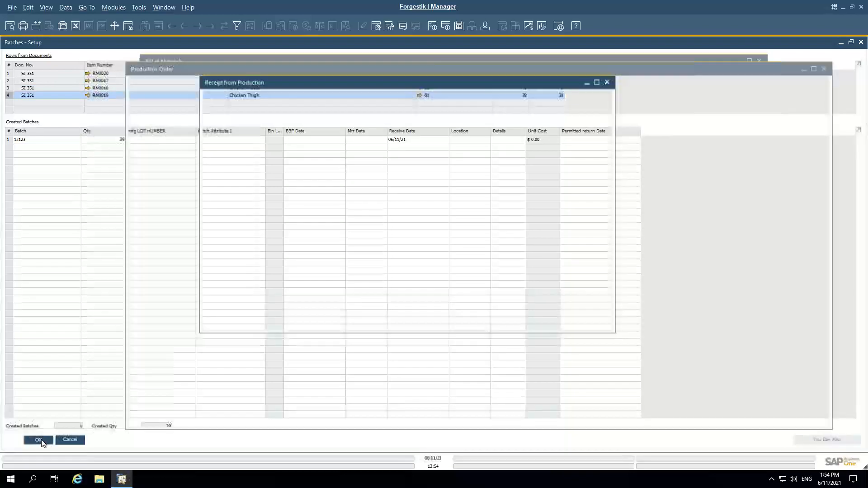
Add the receipt from production for good, close it, and close the Chicken Breast production order
{"action": "left_click", "coordinate": [223, 323]}
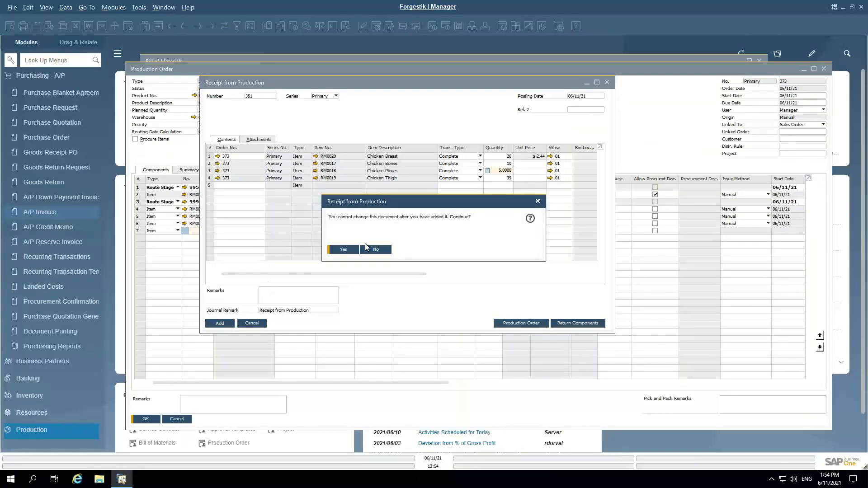
{"action": "left_click", "coordinate": [354, 252]}
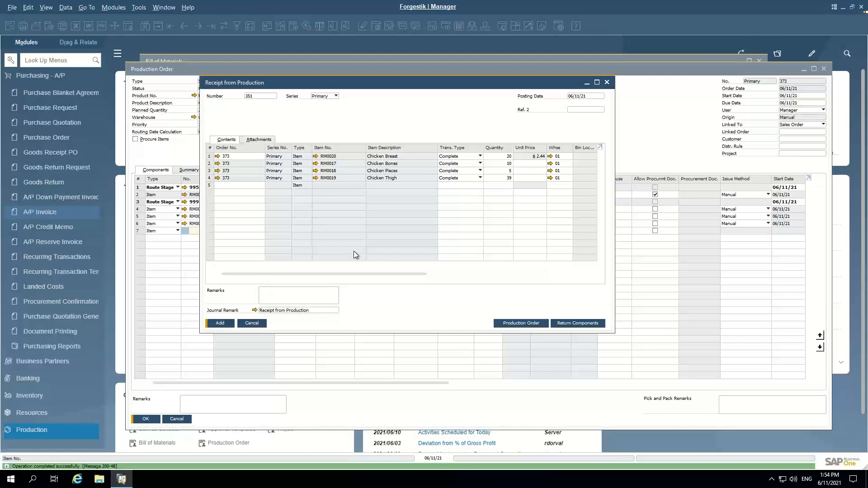
{"action": "left_click", "coordinate": [252, 324]}
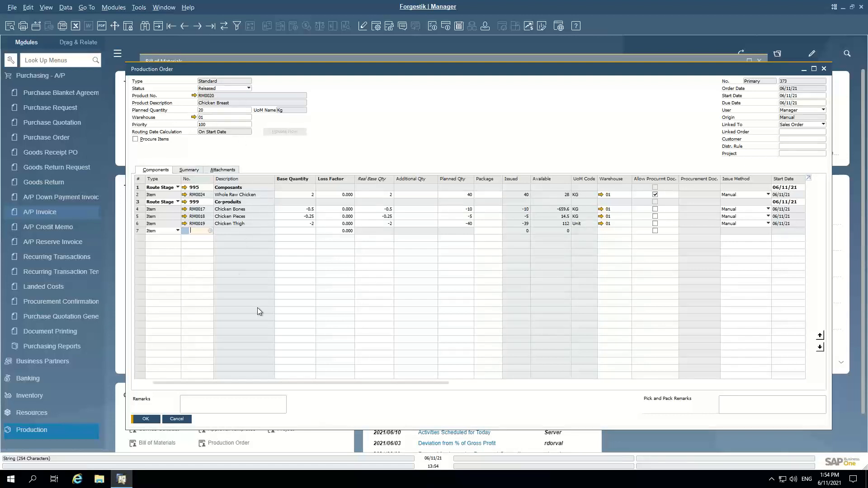
{"action": "left_click", "coordinate": [176, 419]}
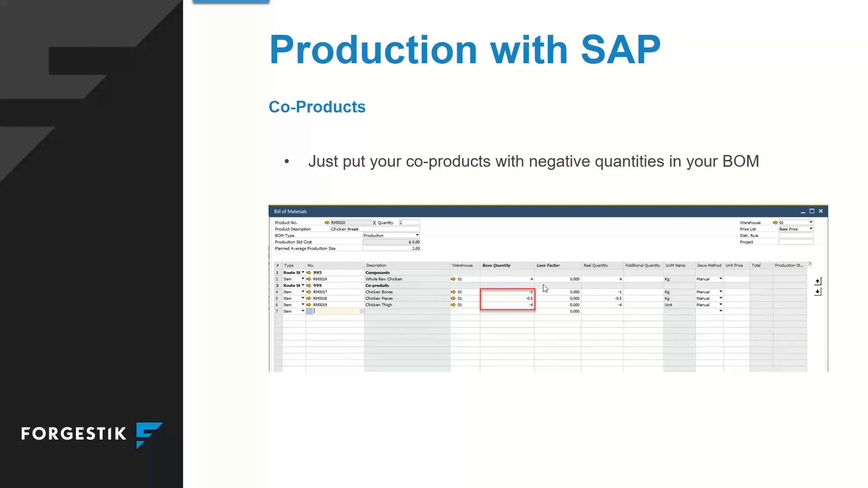
{"action": "left_click", "coordinate": [455, 174]}
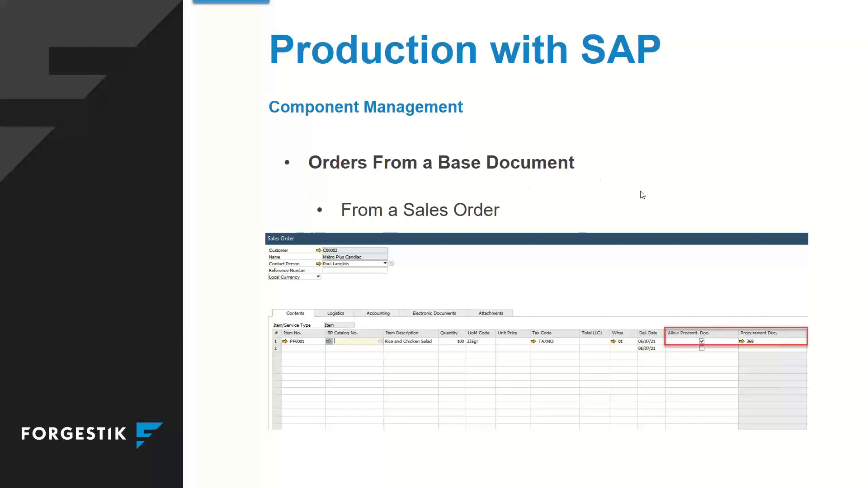
{"action": "key", "text": "Right"}
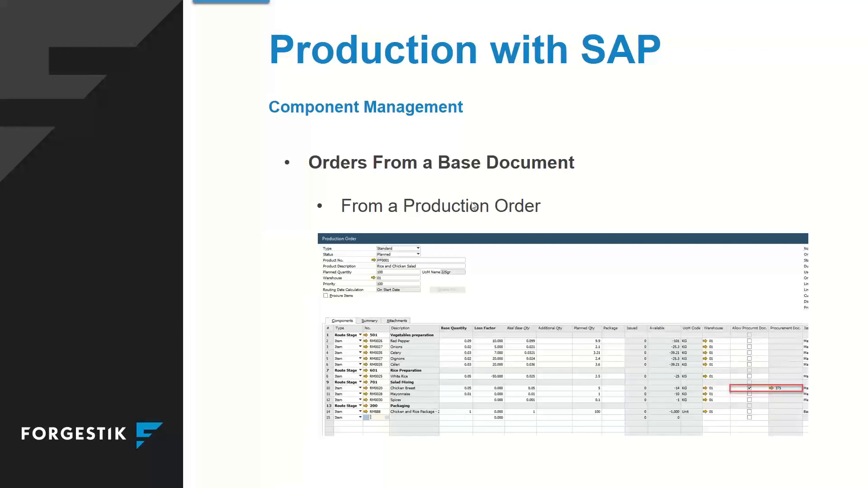
{"action": "key", "text": "Left"}
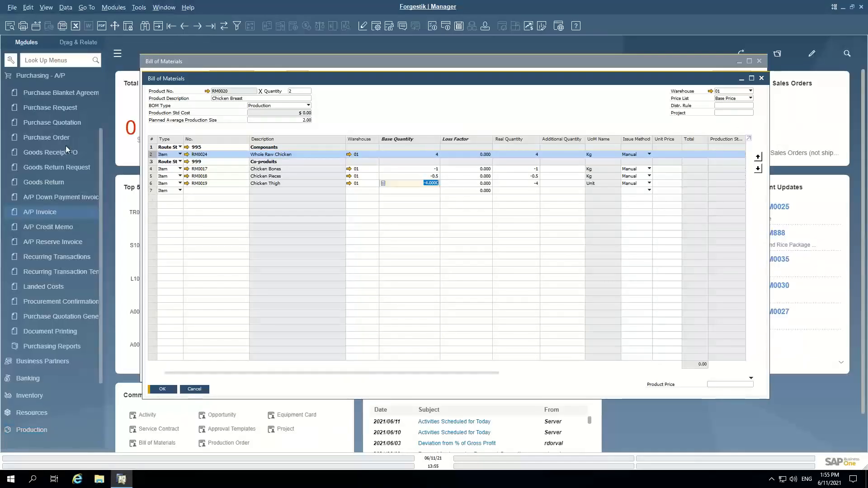
Start a new sales order for the customer Métro Plus Repentigny
{"action": "scroll", "coordinate": [39, 83], "scroll_direction": "up", "scroll_amount": 3}
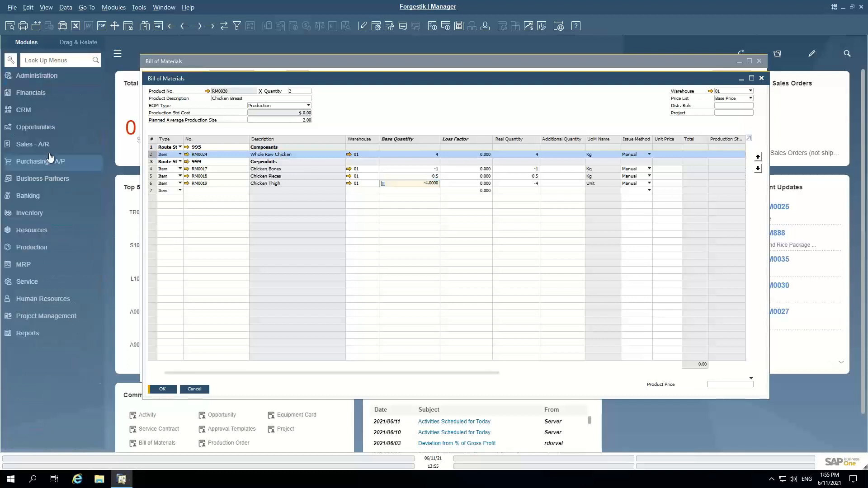
{"action": "left_click", "coordinate": [34, 145]}
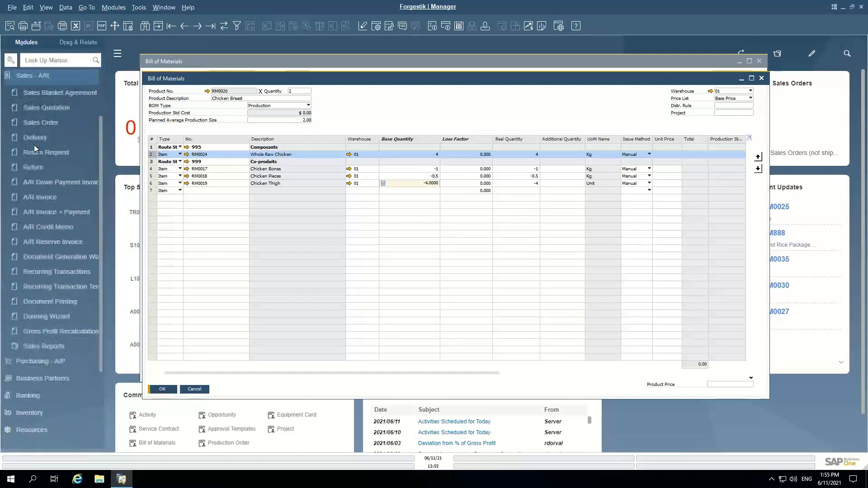
{"action": "left_click", "coordinate": [37, 123]}
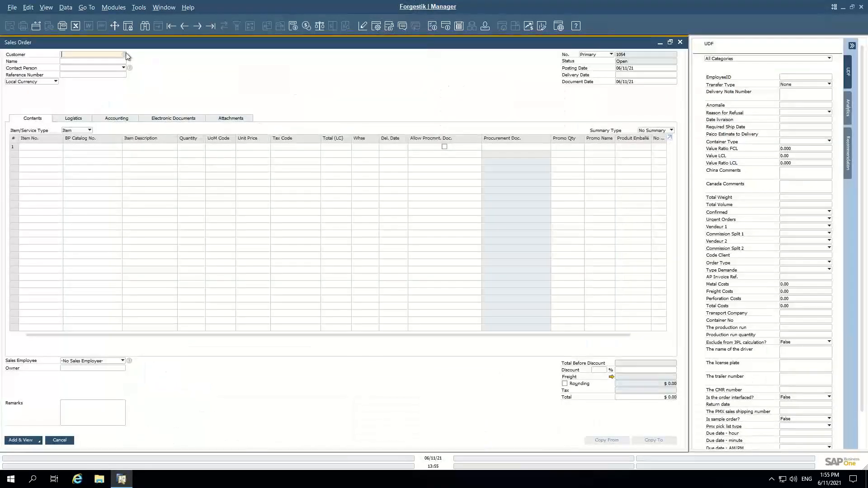
{"action": "left_click", "coordinate": [124, 54]}
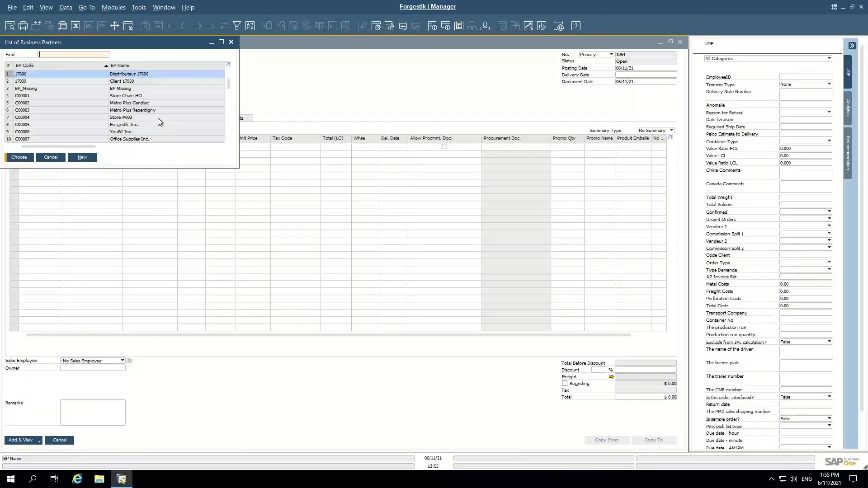
{"action": "left_click", "coordinate": [140, 112]}
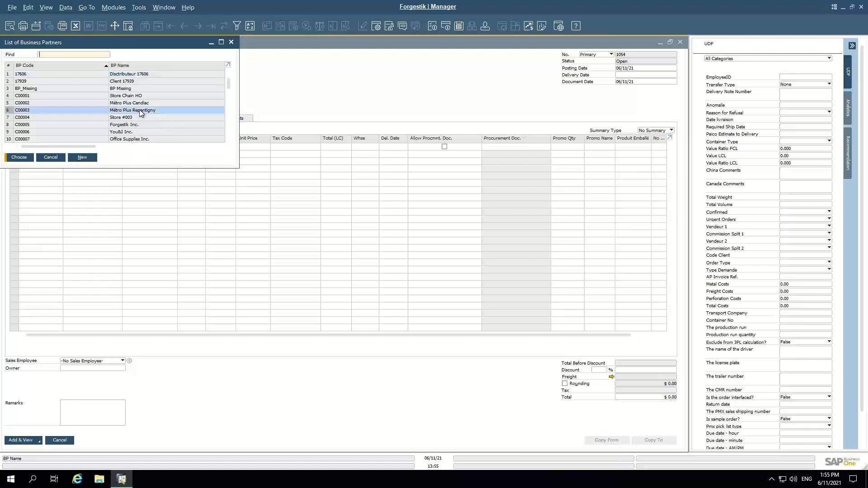
{"action": "double_click", "coordinate": [140, 112]}
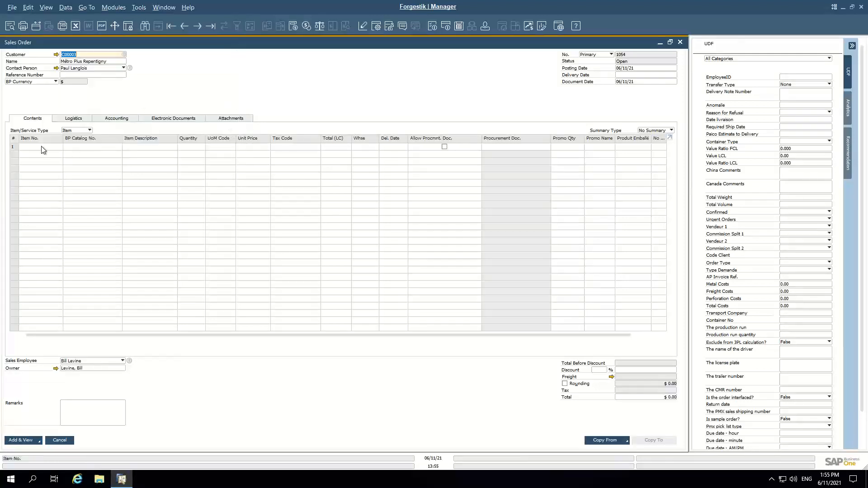
Add item PF0001, Rice and Chicken Salad, to the sales order with quantity 250 and a unit price of $2.00
{"action": "left_click", "coordinate": [42, 147]}
{"action": "type", "text": "pf"}
{"action": "key", "text": "Tab"}
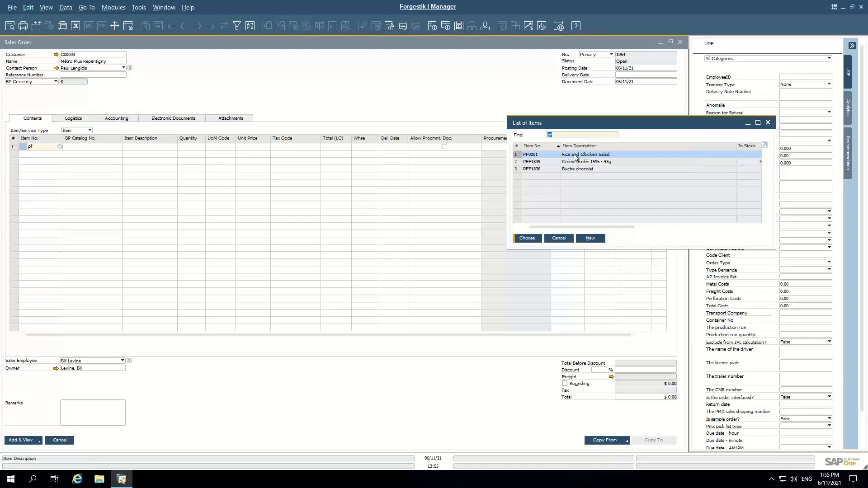
{"action": "double_click", "coordinate": [576, 157]}
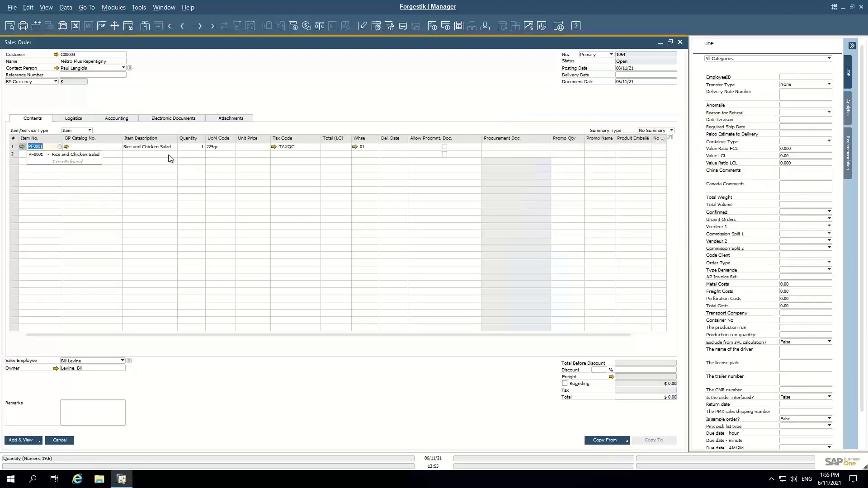
{"action": "type", "text": "250"}
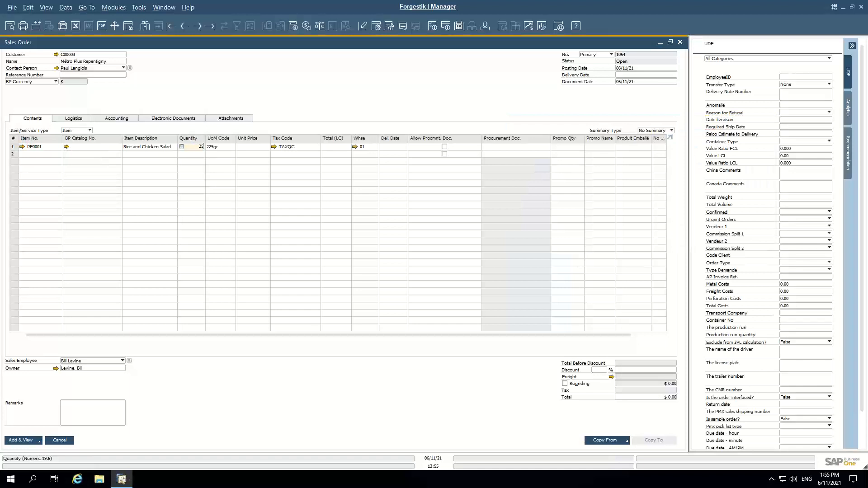
{"action": "key", "text": "Tab"}
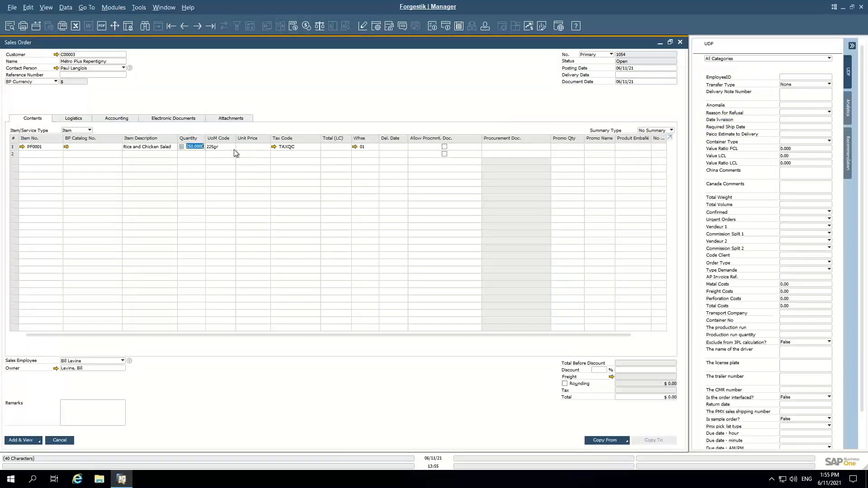
{"action": "key", "text": "Return"}
{"action": "type", "text": "2"}
Set the sales order's delivery date to 07/10/21 and update the existing rows with that date
{"action": "left_click", "coordinate": [625, 75]}
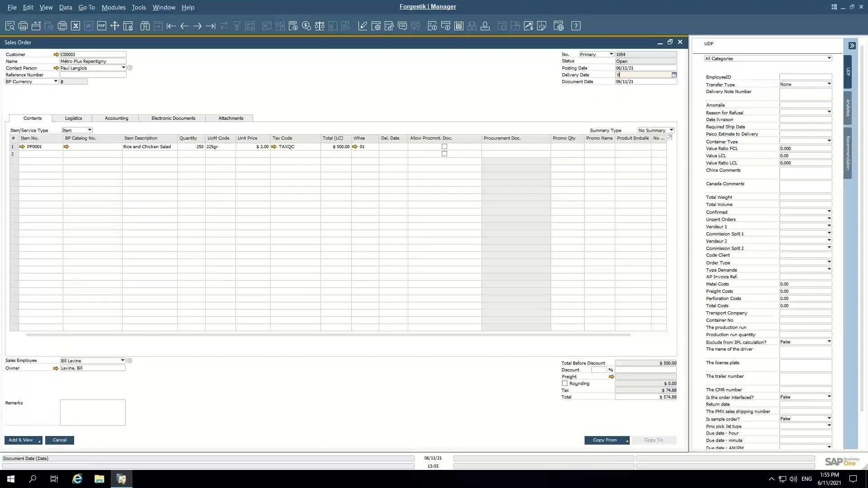
{"action": "type", "text": "0710"}
{"action": "key", "text": "Tab"}
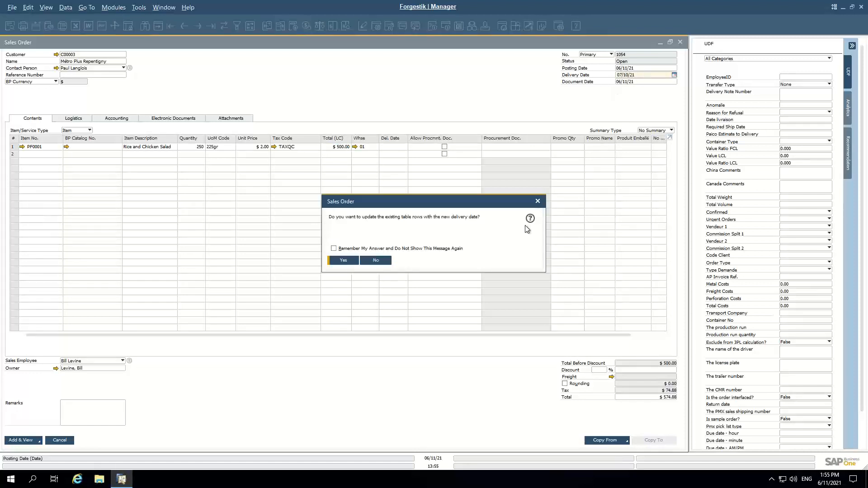
{"action": "left_click", "coordinate": [343, 261]}
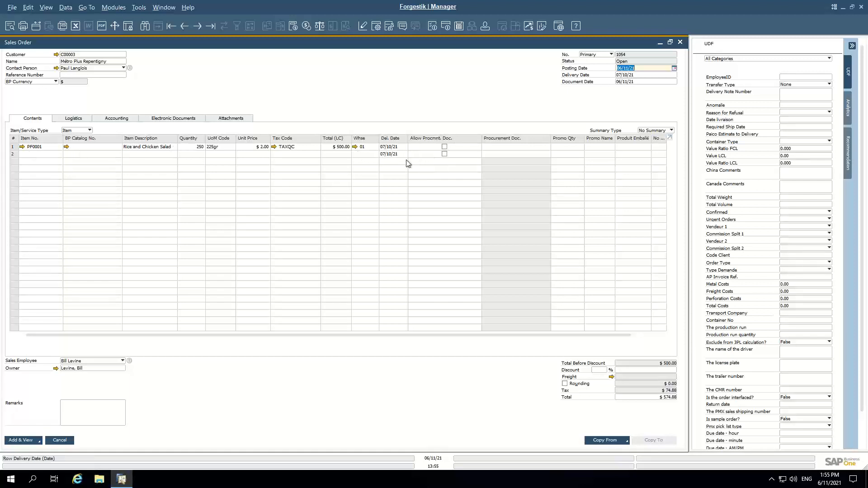
Add the sales order with a procurement document allowed for the salad line, and generate its production order without consolidation
{"action": "left_click", "coordinate": [445, 147]}
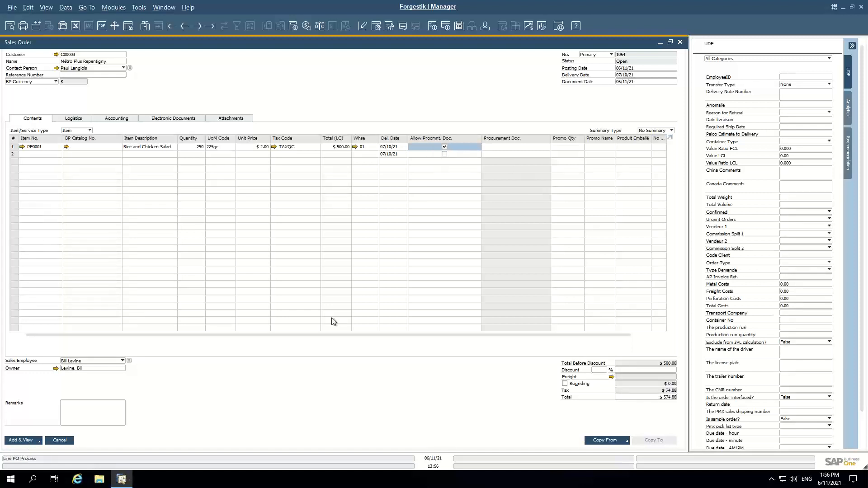
{"action": "left_click", "coordinate": [23, 441]}
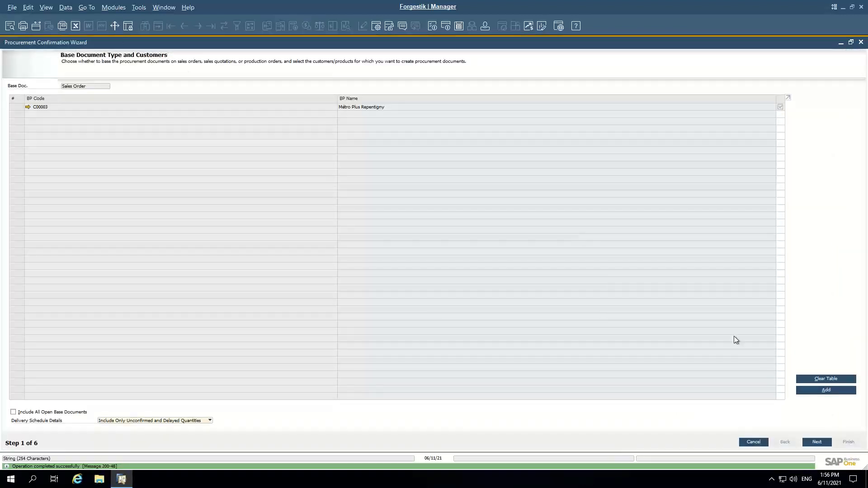
{"action": "left_click", "coordinate": [818, 442]}
{"action": "left_click", "coordinate": [818, 442]}
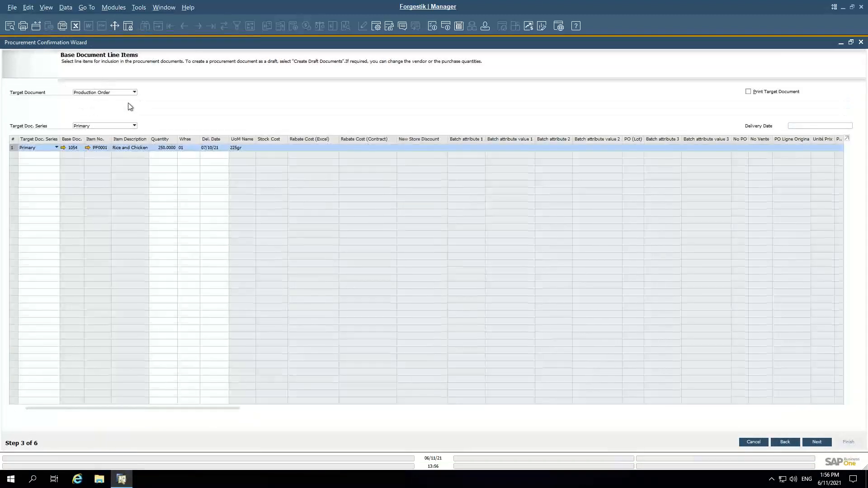
{"action": "left_click", "coordinate": [817, 442]}
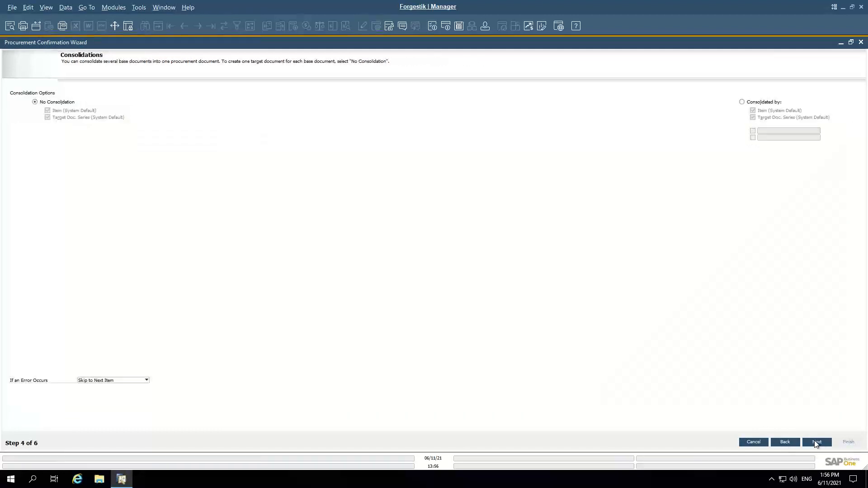
{"action": "left_click", "coordinate": [817, 443]}
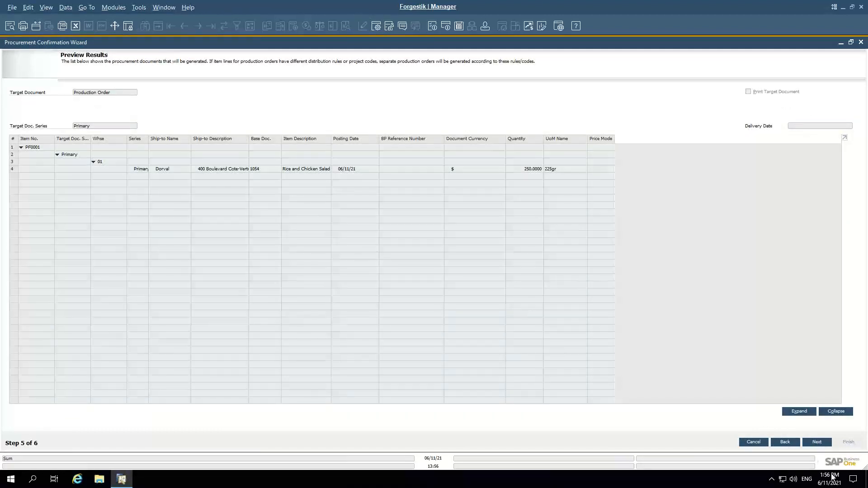
{"action": "left_click", "coordinate": [814, 441]}
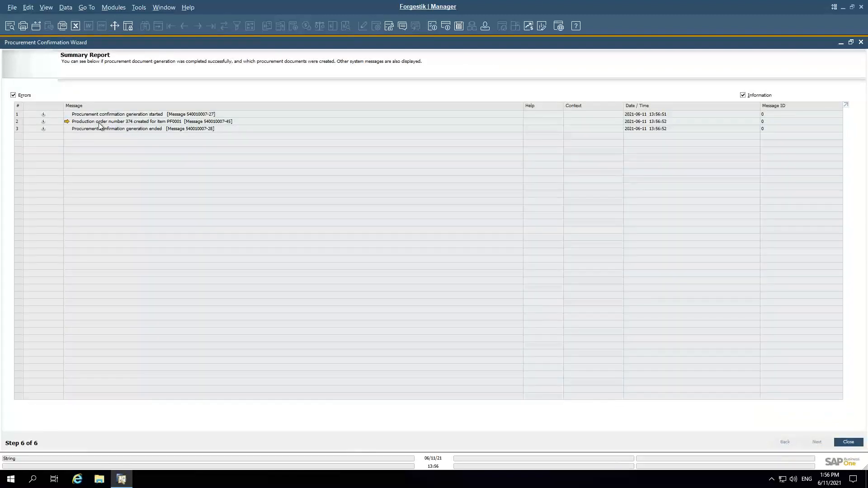
Open the generated Rice and Chicken Salad production order and examine its relationship map
{"action": "left_click", "coordinate": [66, 122]}
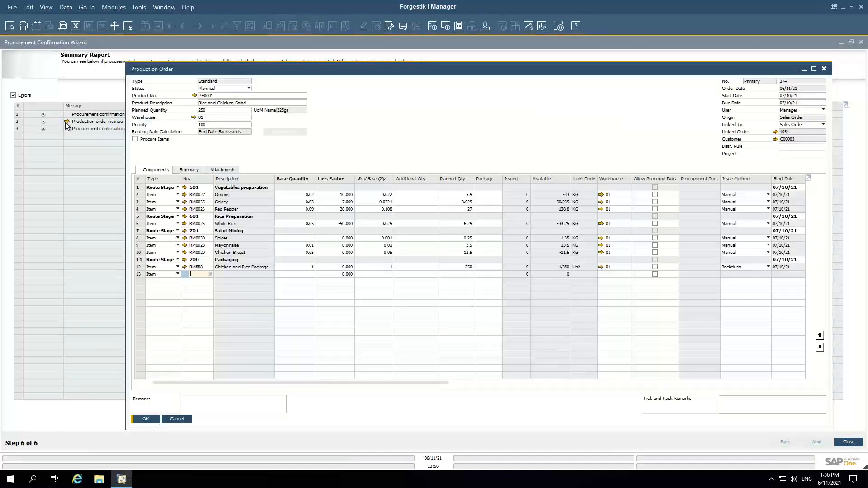
{"action": "left_click_drag", "start_coordinate": [310, 66], "coordinate": [272, 63]}
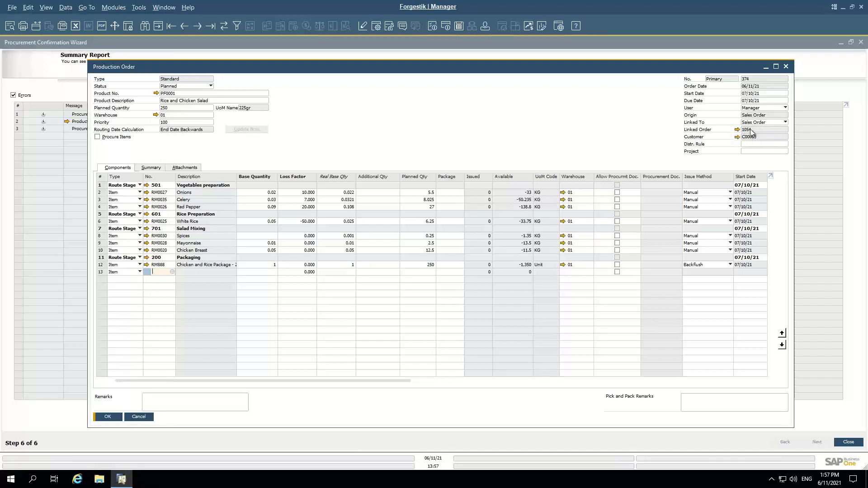
{"action": "right_click", "coordinate": [434, 120]}
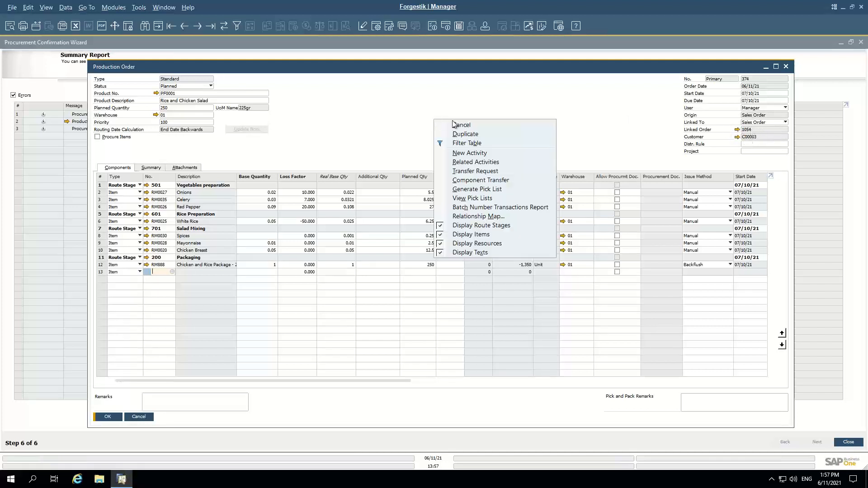
{"action": "left_click", "coordinate": [474, 217]}
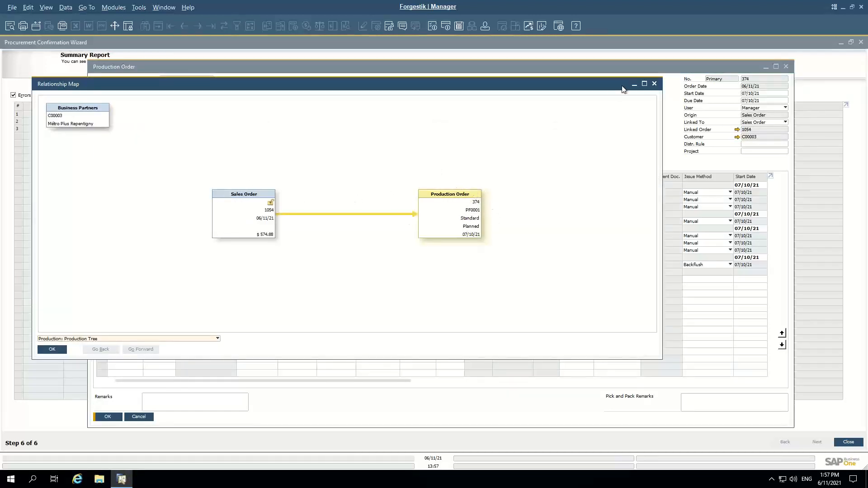
{"action": "left_click", "coordinate": [655, 83]}
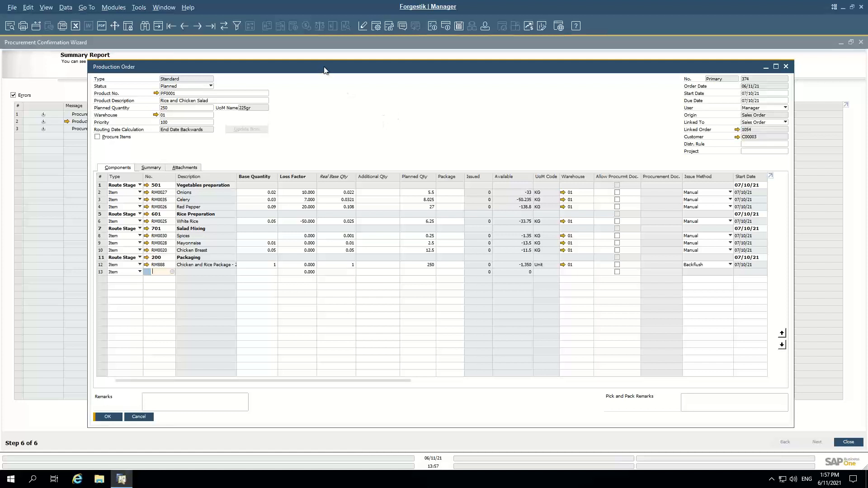
Allow a procurement document for Chicken Breast in the salad production order, update it, and generate the linked production order without consolidation
{"action": "left_click_drag", "start_coordinate": [325, 70], "coordinate": [307, 86]}
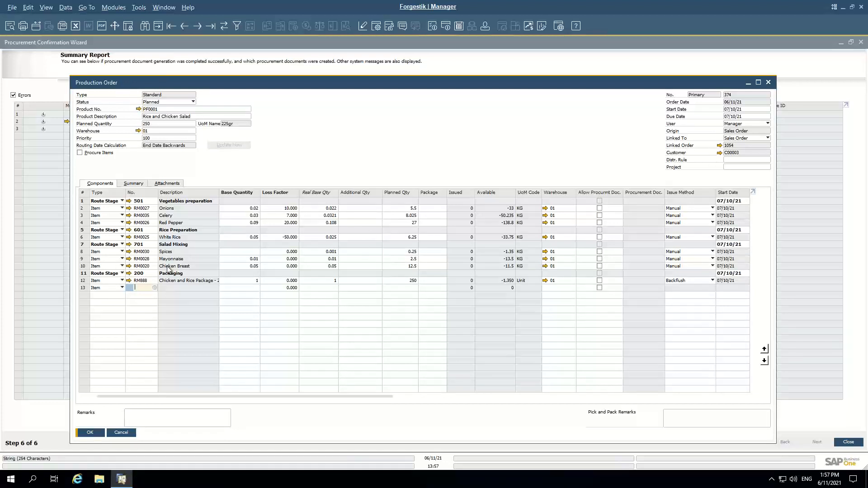
{"action": "left_click", "coordinate": [600, 266]}
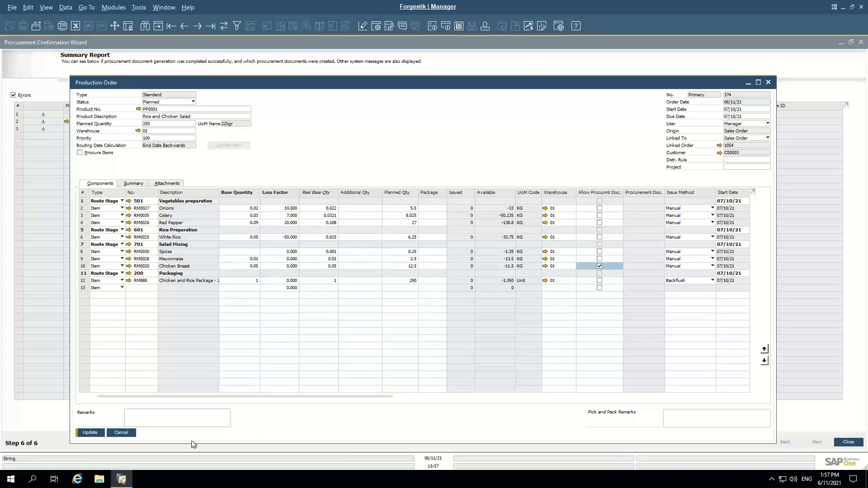
{"action": "left_click", "coordinate": [88, 433]}
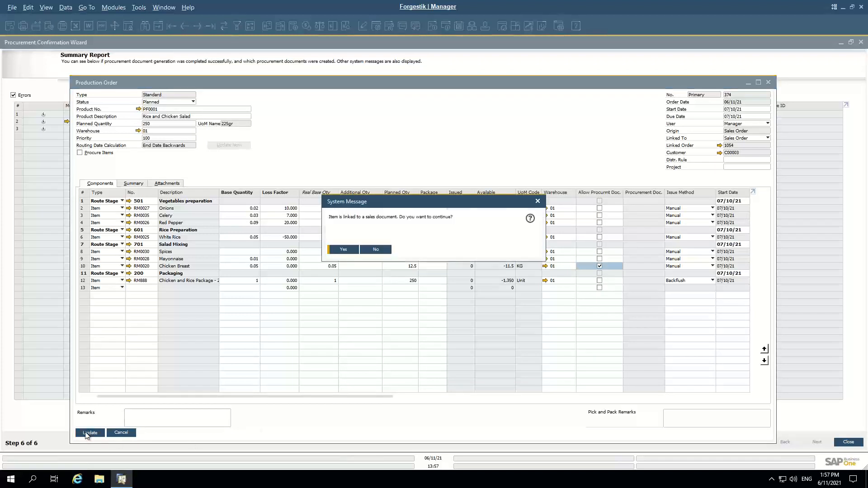
{"action": "left_click", "coordinate": [342, 250]}
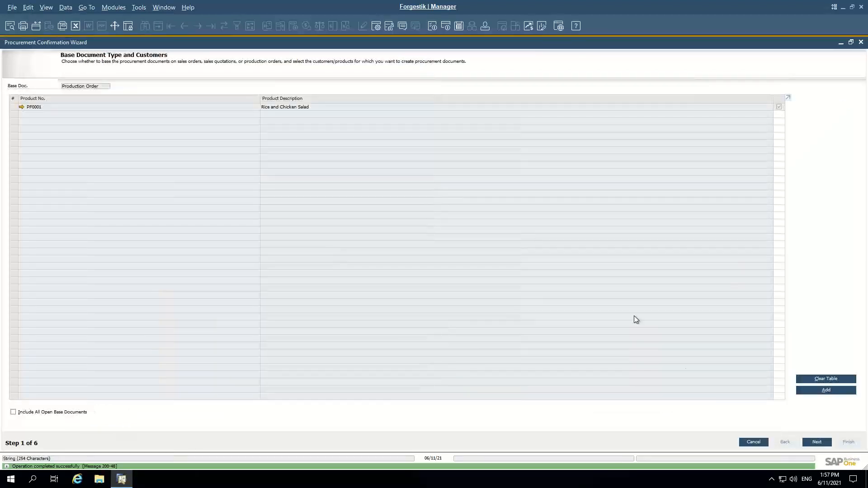
{"action": "left_click", "coordinate": [818, 442]}
{"action": "left_click", "coordinate": [818, 442]}
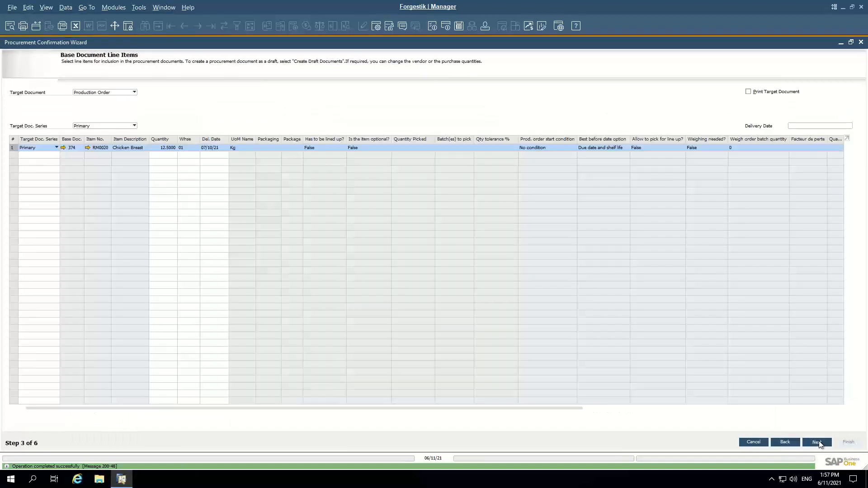
{"action": "left_click", "coordinate": [818, 442]}
{"action": "left_click", "coordinate": [817, 442]}
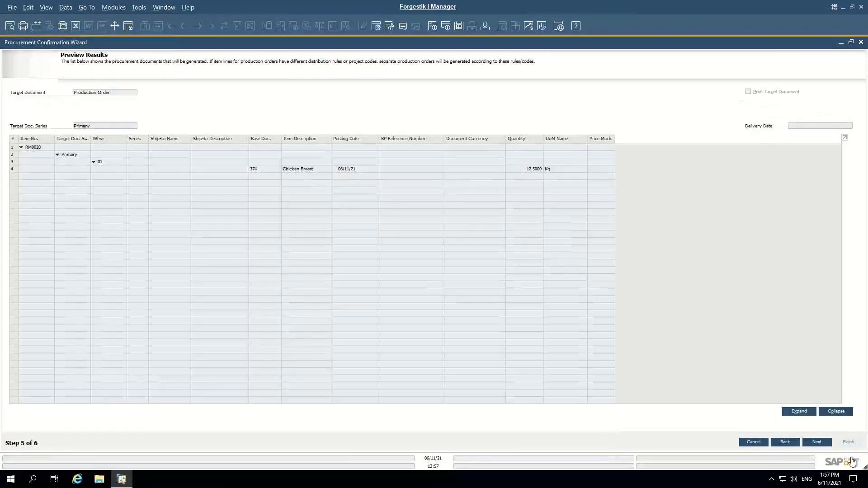
{"action": "left_click", "coordinate": [825, 446]}
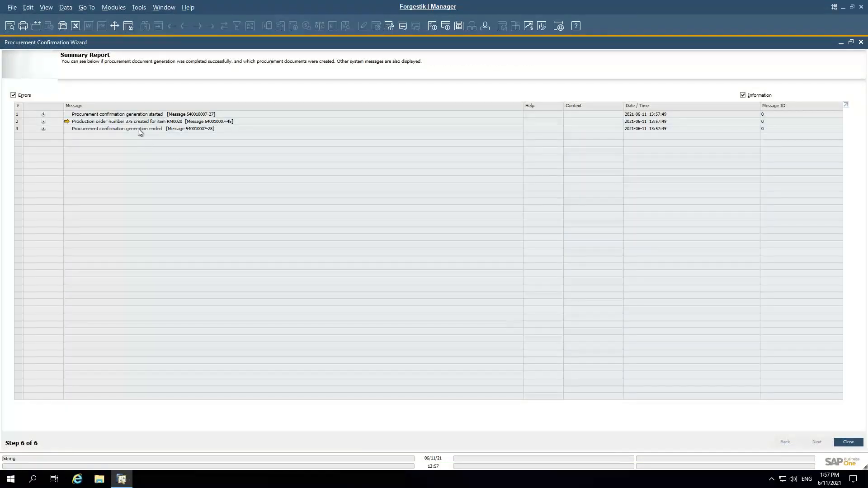
Open the generated Chicken Breast production order and examine its relationship map back to the sales order
{"action": "left_click", "coordinate": [66, 121]}
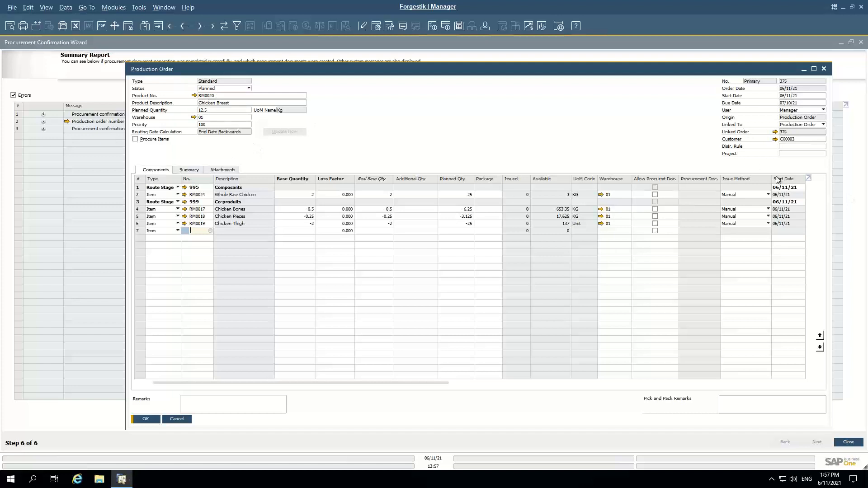
{"action": "right_click", "coordinate": [416, 117]}
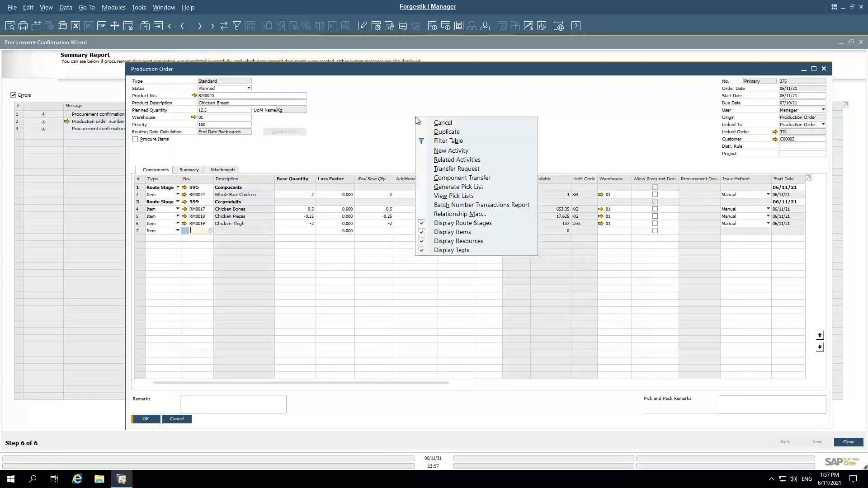
{"action": "left_click", "coordinate": [466, 216]}
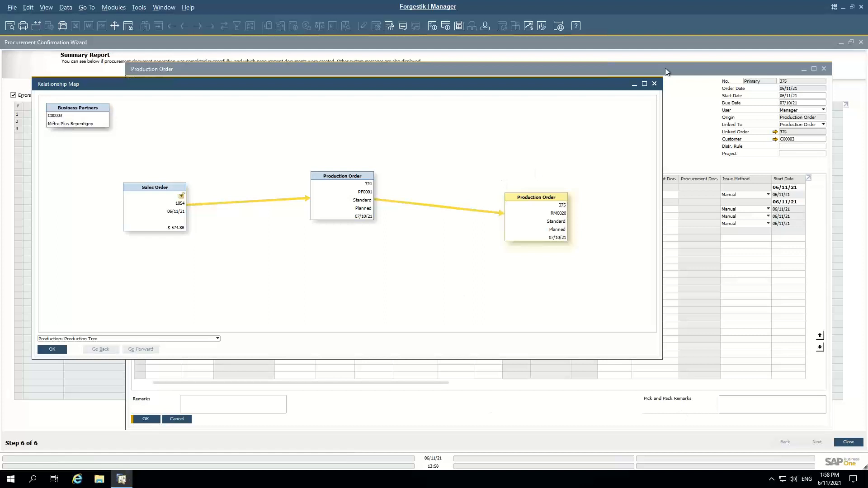
{"action": "left_click", "coordinate": [655, 84]}
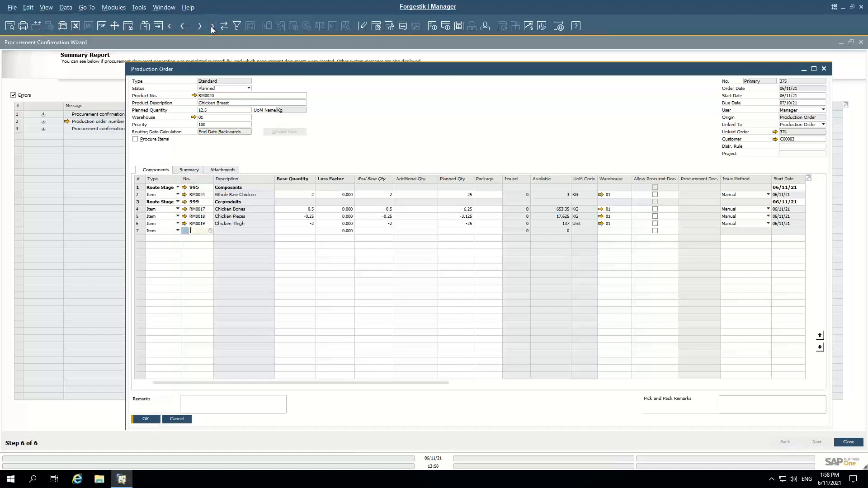
Return to the Rice and Chicken Salad production order, refresh it, and examine the document linked to its Chicken Breast line
{"action": "left_click", "coordinate": [176, 419]}
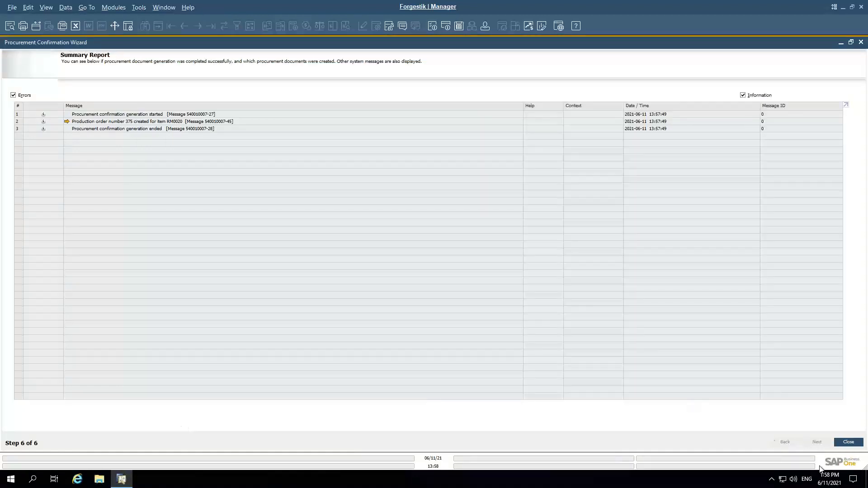
{"action": "left_click", "coordinate": [853, 443]}
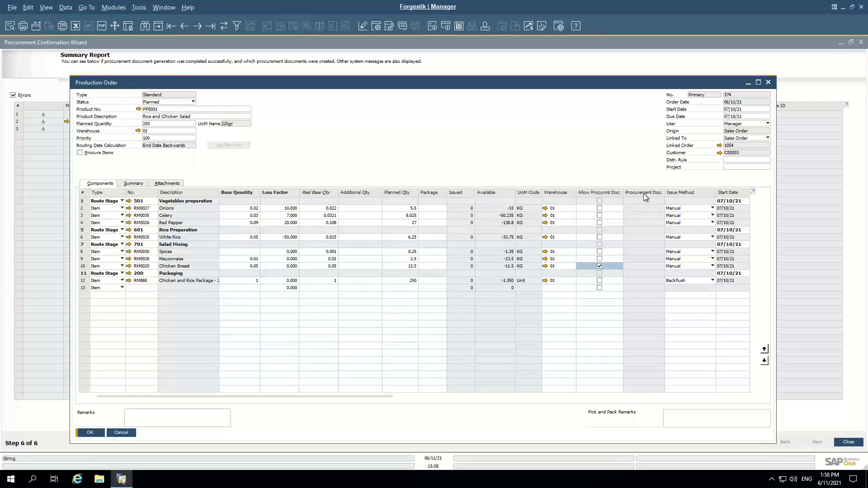
{"action": "left_click", "coordinate": [224, 27]}
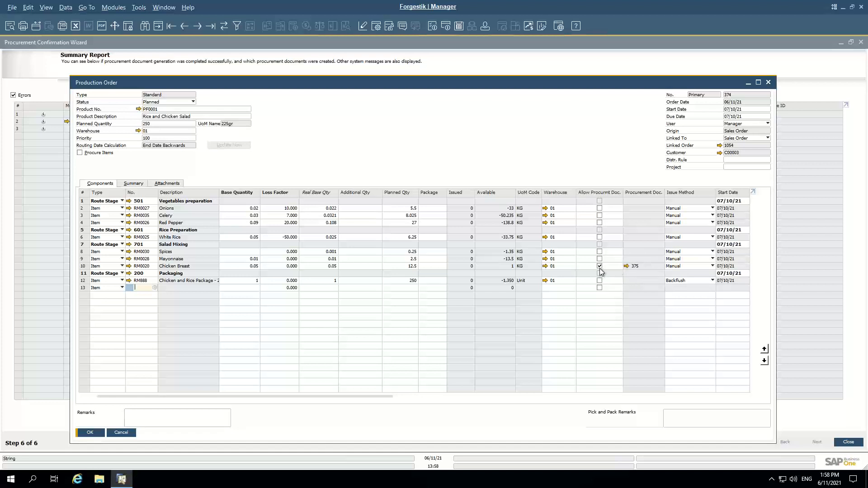
{"action": "left_click", "coordinate": [627, 267]}
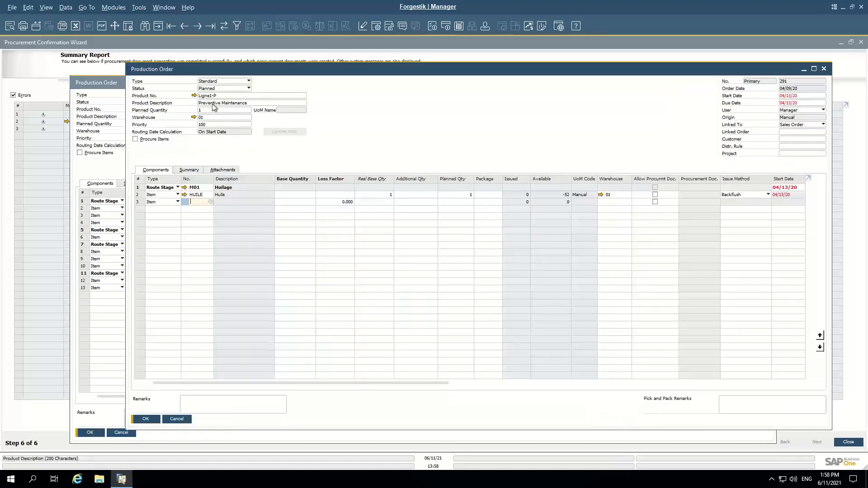
{"action": "left_click", "coordinate": [180, 421]}
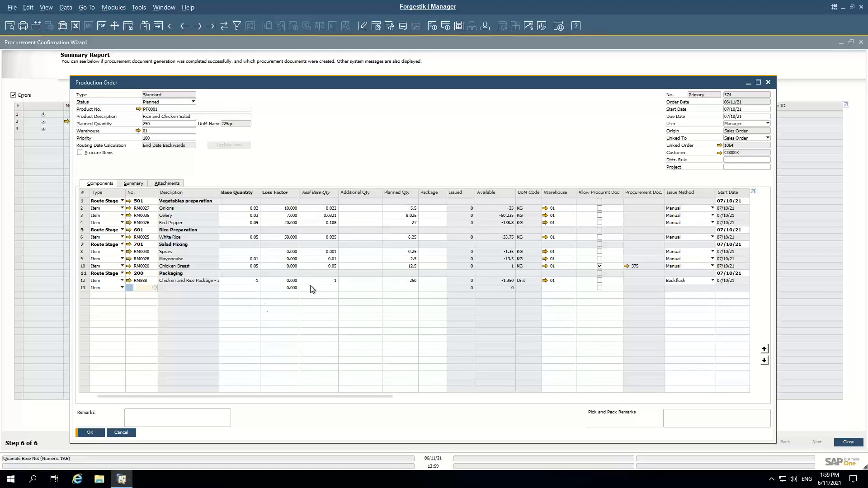
Set the Rice and Chicken Salad production order's status to Released and update it, accepting its link to a sales document
{"action": "right_click", "coordinate": [435, 149]}
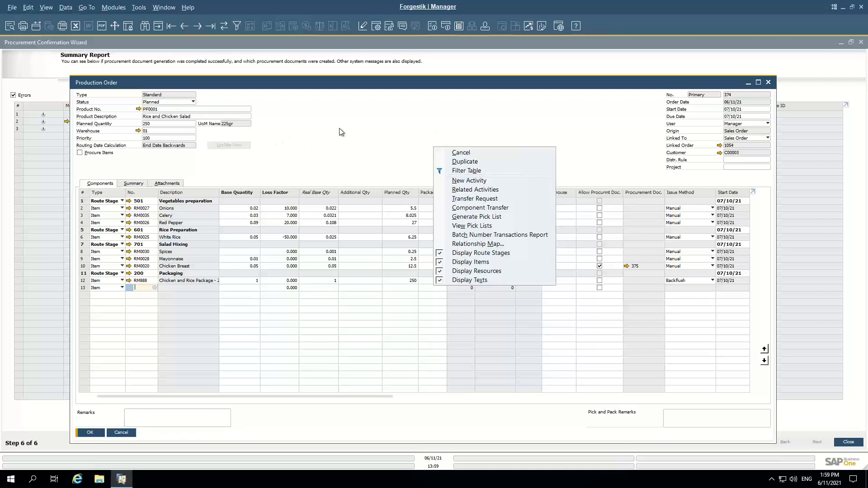
{"action": "left_click", "coordinate": [390, 164]}
{"action": "left_click", "coordinate": [185, 101]}
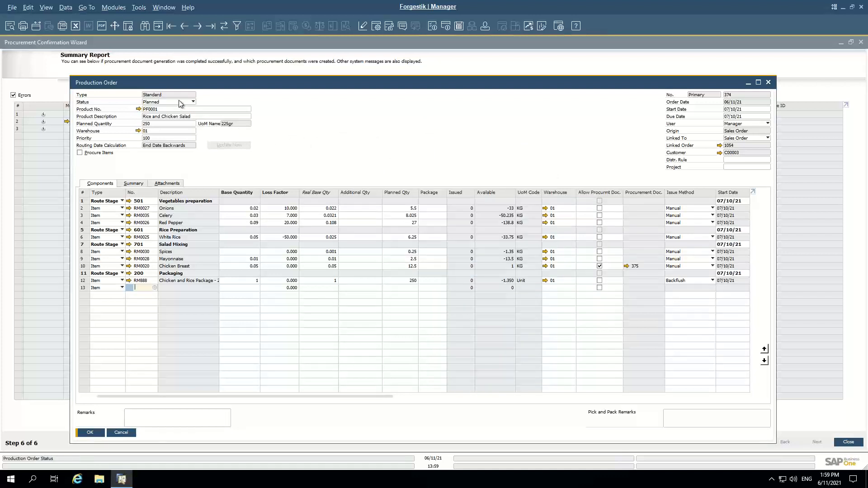
{"action": "left_click", "coordinate": [171, 115]}
{"action": "left_click", "coordinate": [91, 433]}
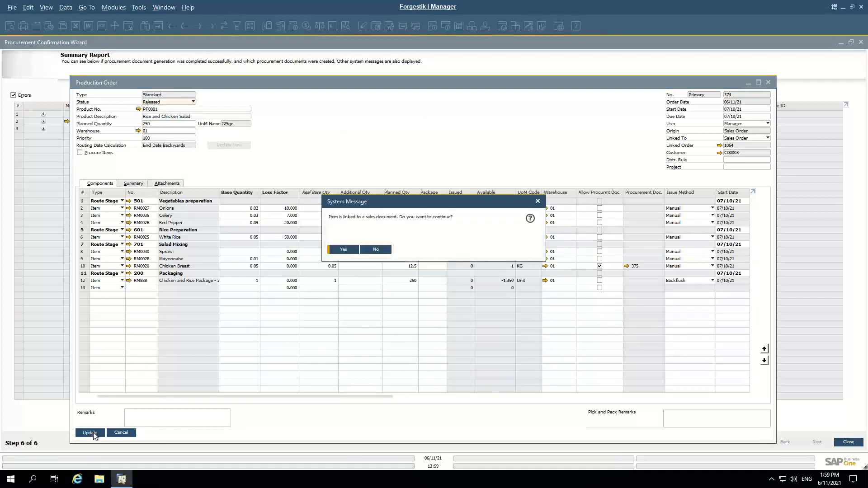
{"action": "left_click", "coordinate": [344, 251]}
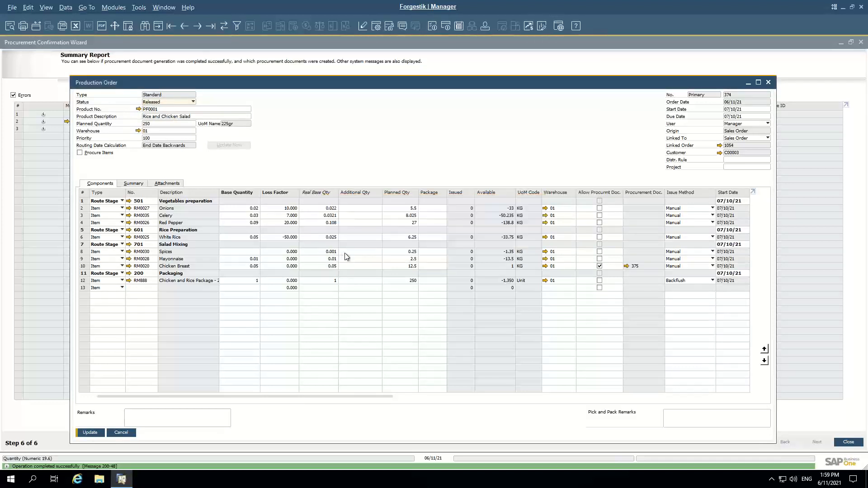
Generate a draft inventory transfer request for the open component quantities of the released salad order, and discard it
{"action": "right_click", "coordinate": [435, 159]}
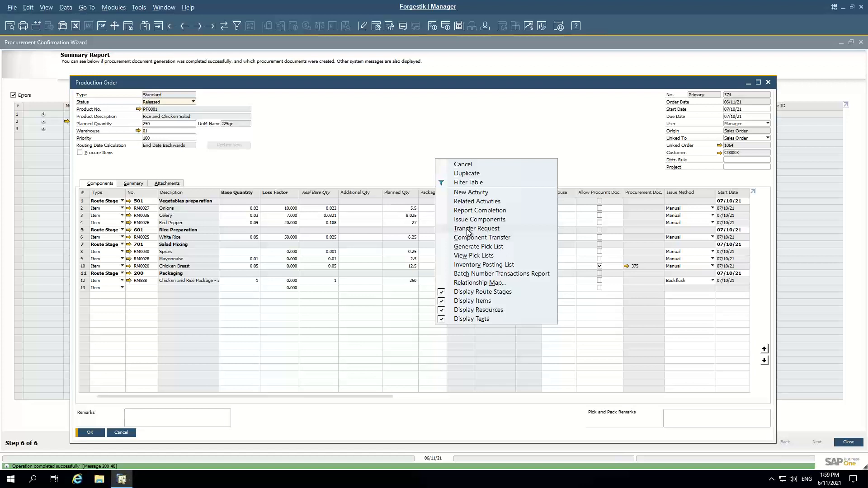
{"action": "left_click", "coordinate": [348, 164]}
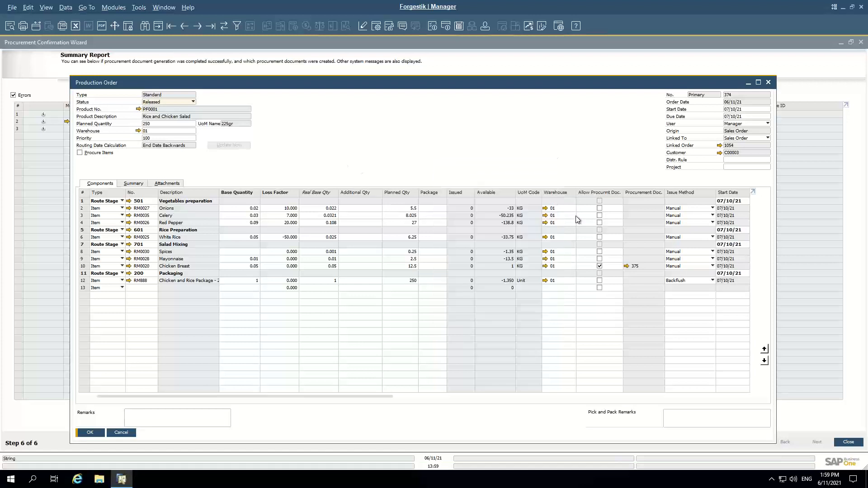
{"action": "right_click", "coordinate": [453, 151]}
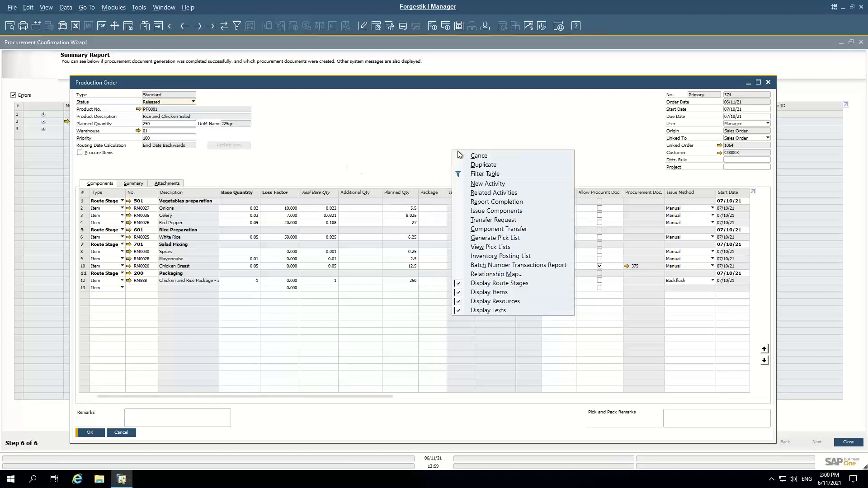
{"action": "left_click", "coordinate": [493, 220]}
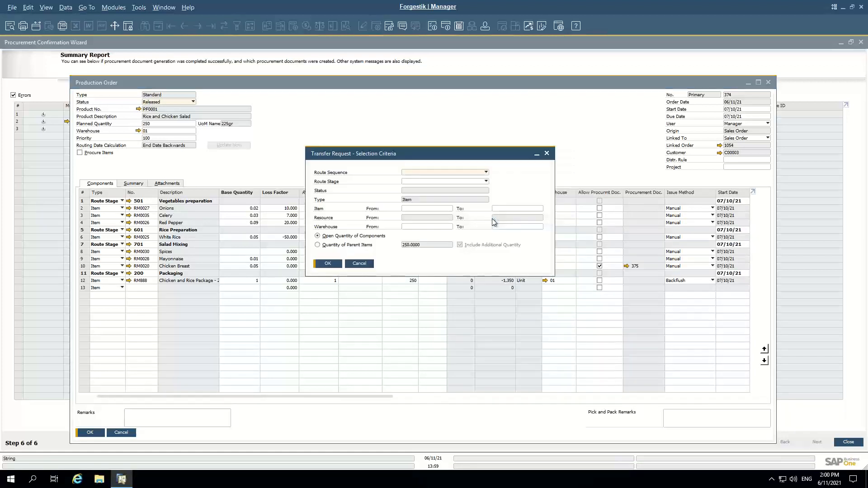
{"action": "left_click", "coordinate": [335, 265]}
{"action": "left_click", "coordinate": [342, 264]}
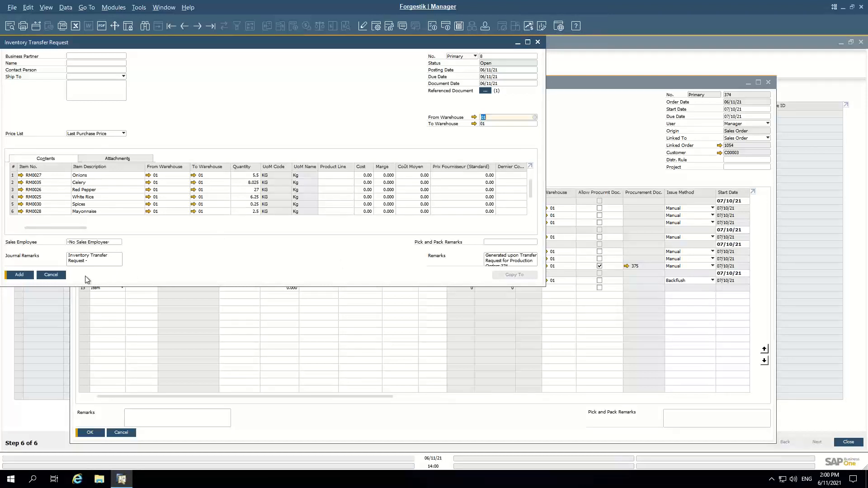
{"action": "left_click", "coordinate": [52, 276]}
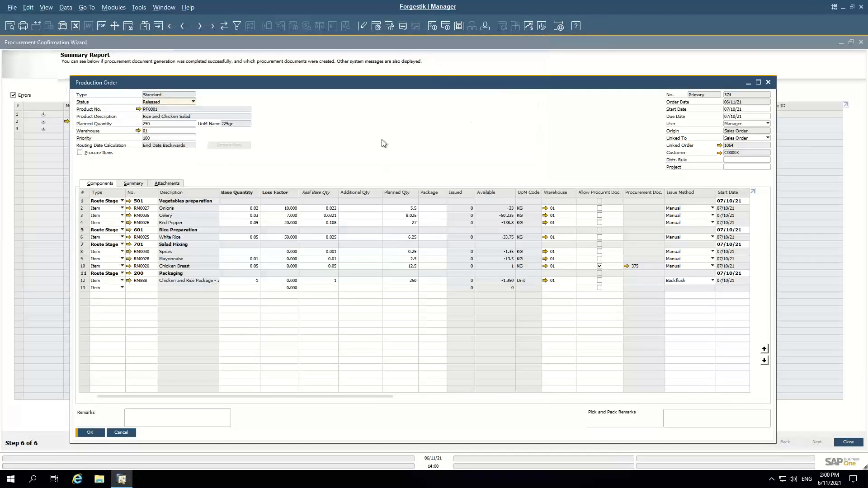
Generate the salad order's transfer request again, examine its component lines and warehouses, discard it, and review the order's component transfer options
{"action": "right_click", "coordinate": [435, 142]}
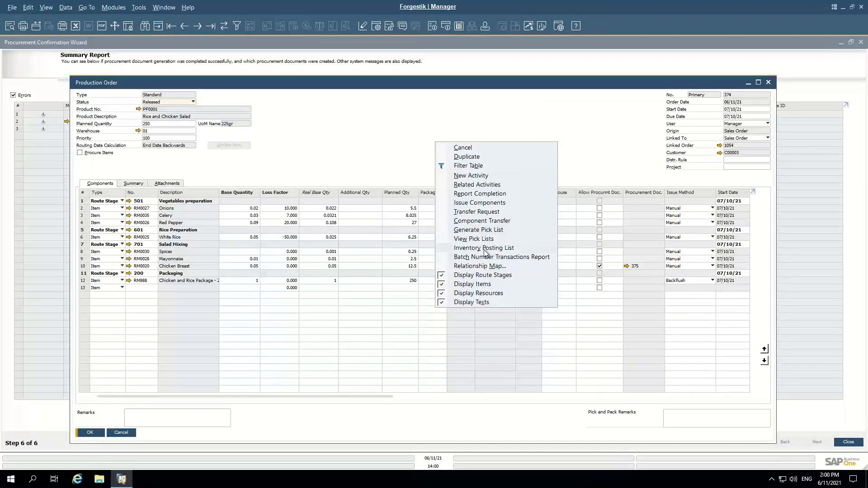
{"action": "left_click", "coordinate": [470, 212]}
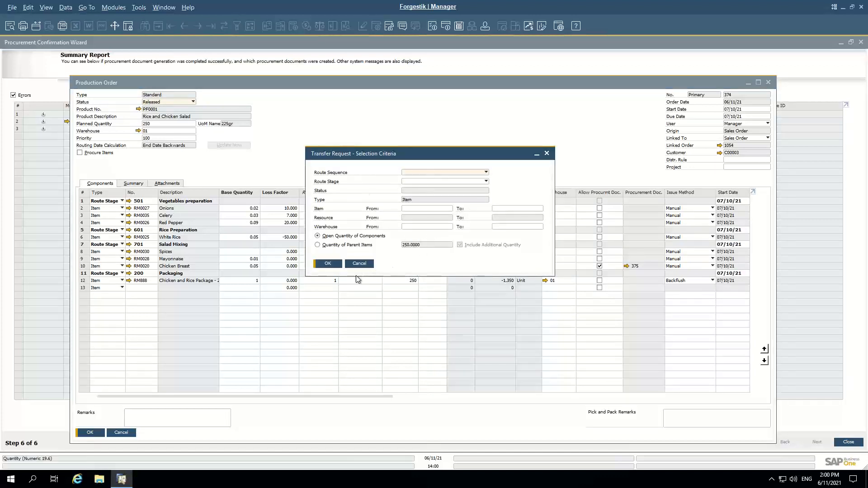
{"action": "left_click", "coordinate": [341, 267]}
{"action": "left_click", "coordinate": [349, 264]}
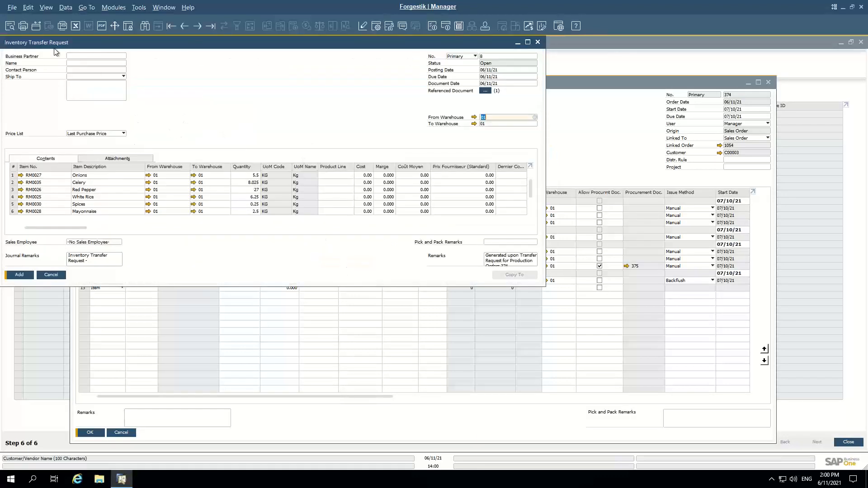
{"action": "left_click_drag", "start_coordinate": [94, 46], "coordinate": [216, 54]}
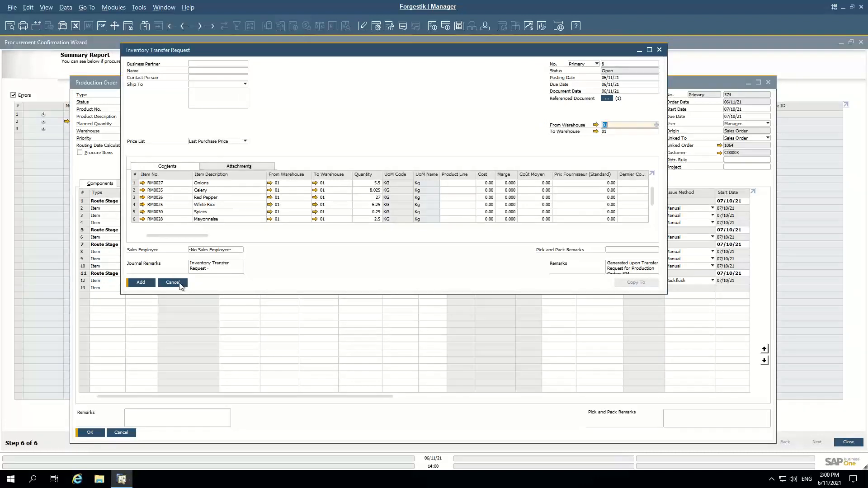
{"action": "left_click", "coordinate": [173, 283]}
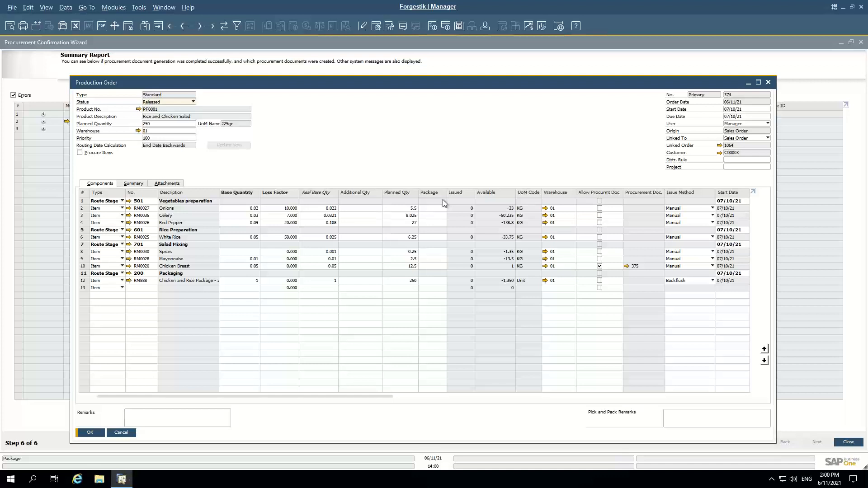
{"action": "right_click", "coordinate": [412, 140]}
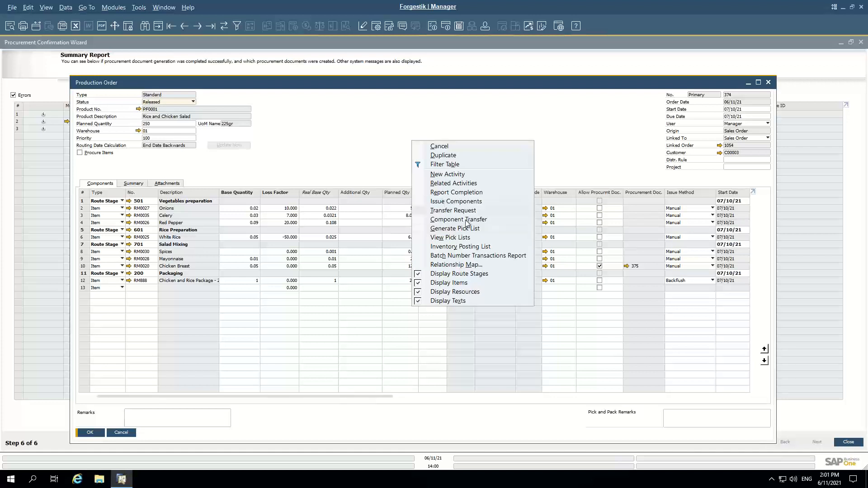
{"action": "left_click", "coordinate": [563, 148]}
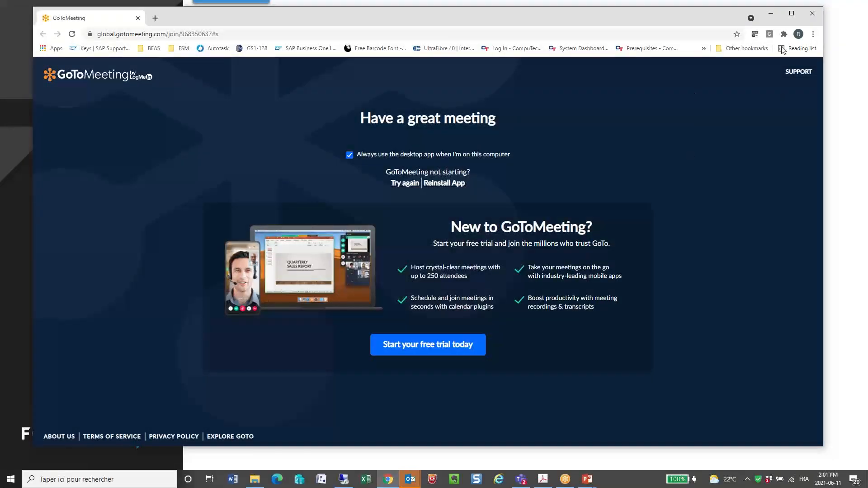
{"action": "left_click", "coordinate": [772, 18]}
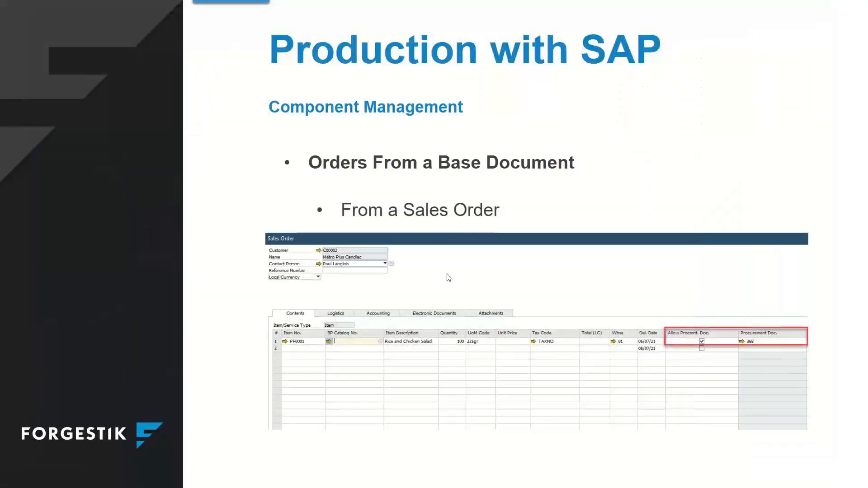
{"action": "key", "text": "Right"}
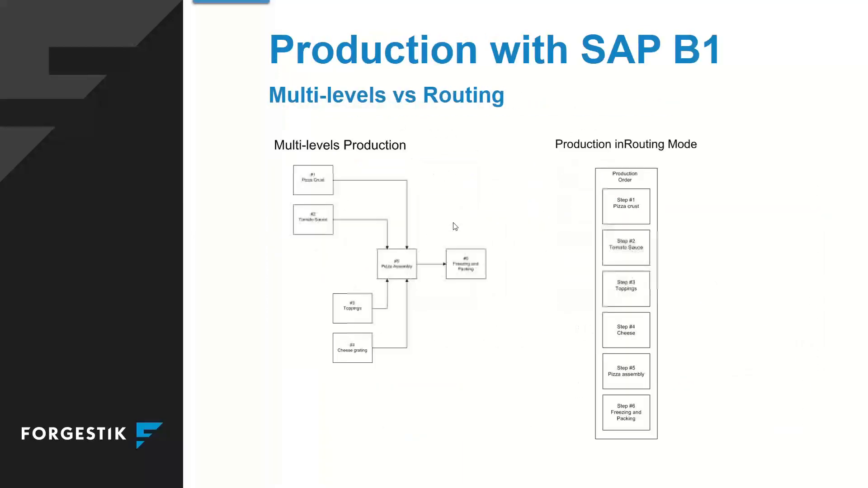
{"action": "key", "text": "Right"}
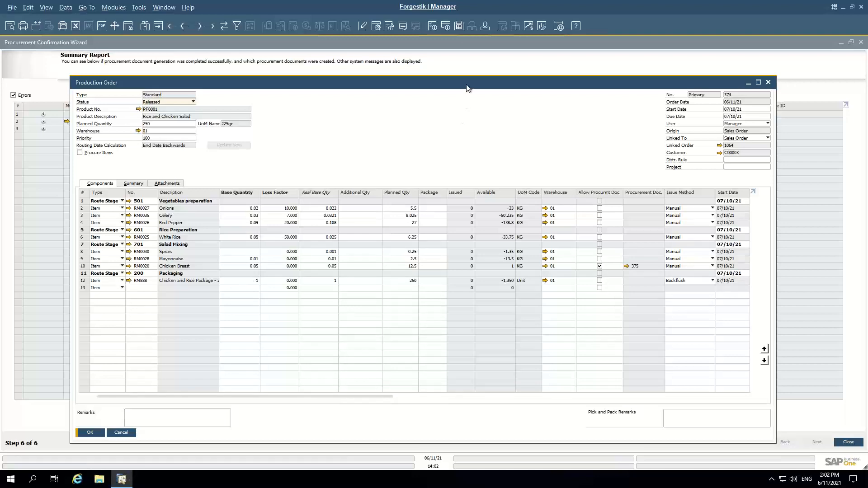
Prepare an issue for production from the salad order for route sequence 1 - 501 - Vegetables preparation, with a parent item quantity of 125
{"action": "left_click_drag", "start_coordinate": [467, 86], "coordinate": [463, 73]}
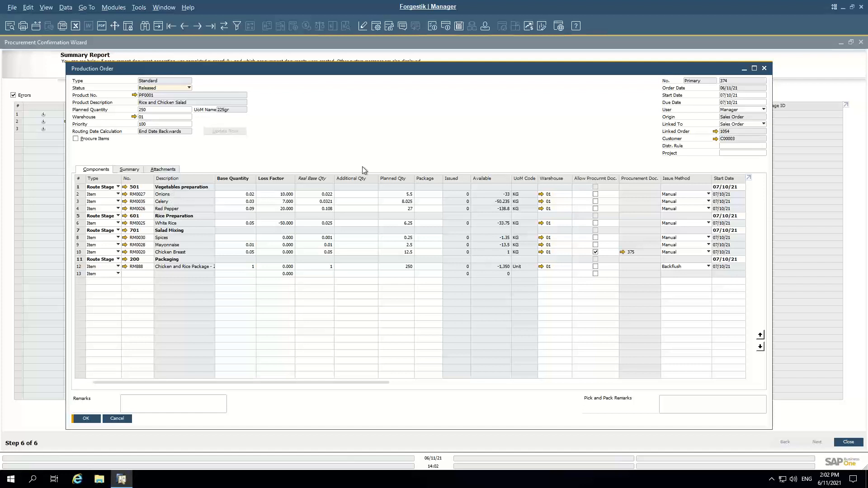
{"action": "right_click", "coordinate": [385, 120]}
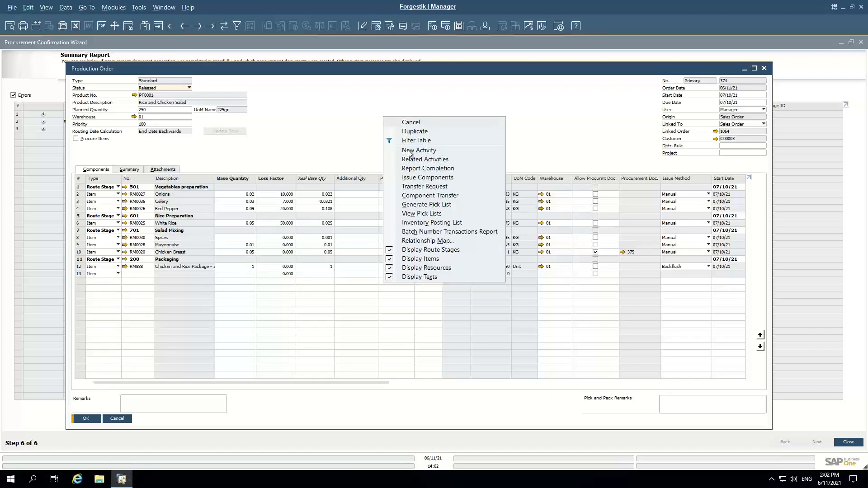
{"action": "left_click", "coordinate": [424, 177]}
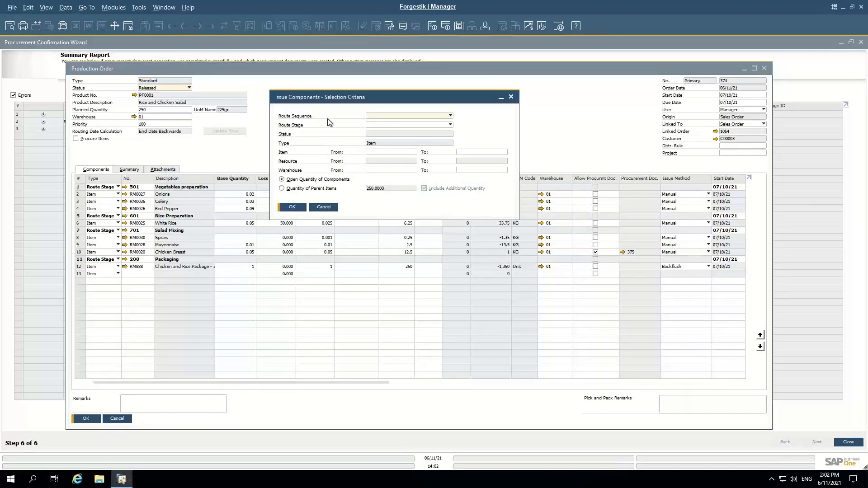
{"action": "left_click", "coordinate": [450, 116]}
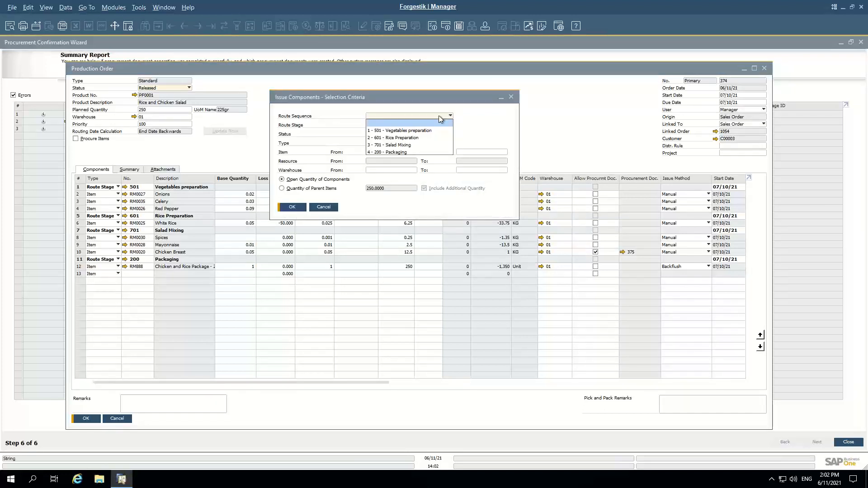
{"action": "left_click", "coordinate": [413, 130]}
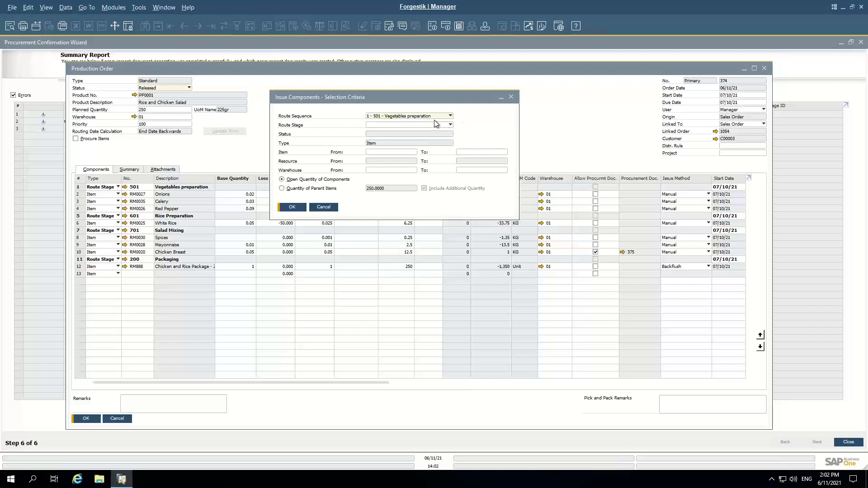
{"action": "left_click_drag", "start_coordinate": [379, 97], "coordinate": [469, 114]}
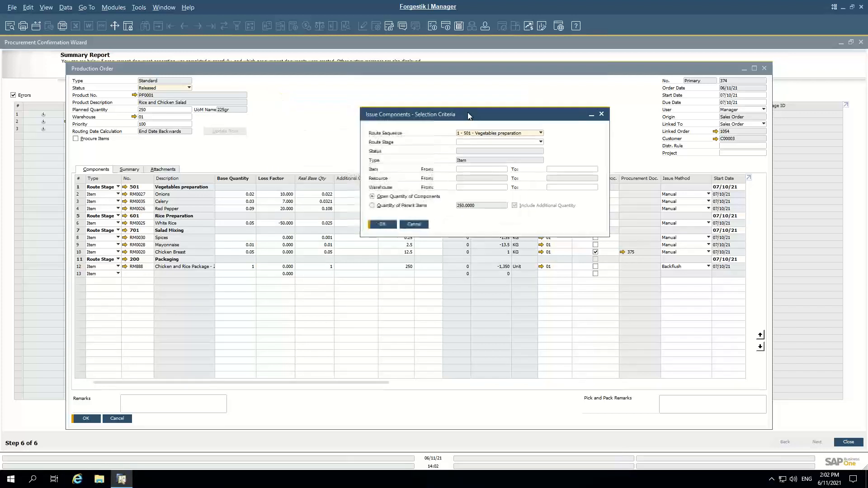
{"action": "left_click", "coordinate": [373, 207]}
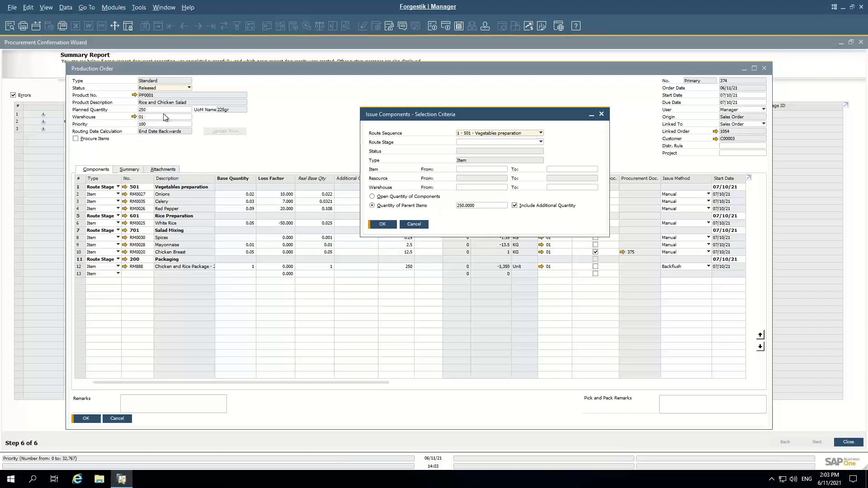
{"action": "left_click", "coordinate": [486, 205]}
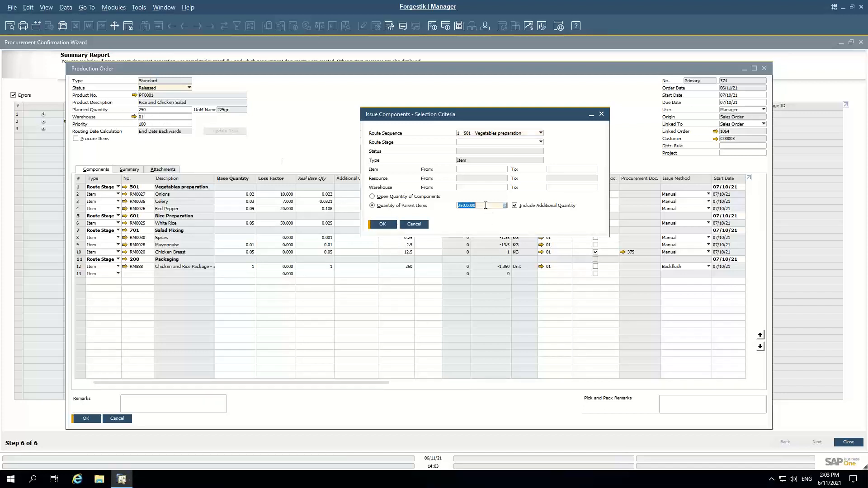
{"action": "type", "text": "125"}
{"action": "left_click", "coordinate": [387, 228]}
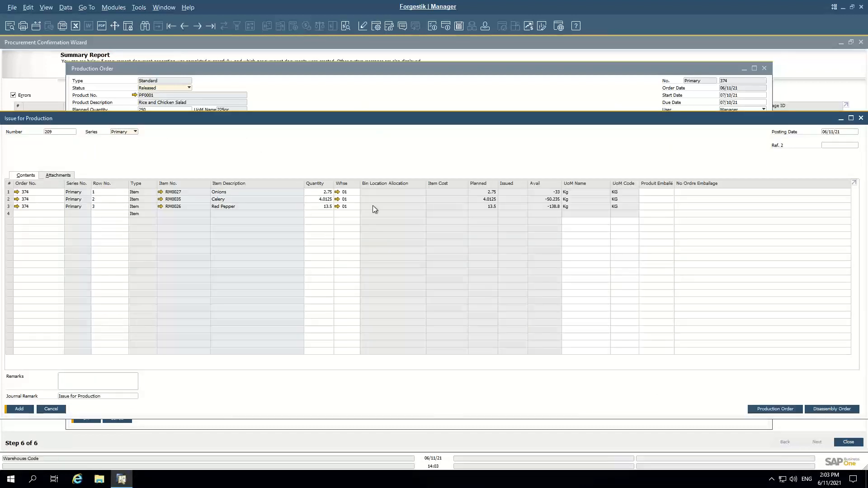
{"action": "left_click_drag", "start_coordinate": [223, 123], "coordinate": [309, 131]}
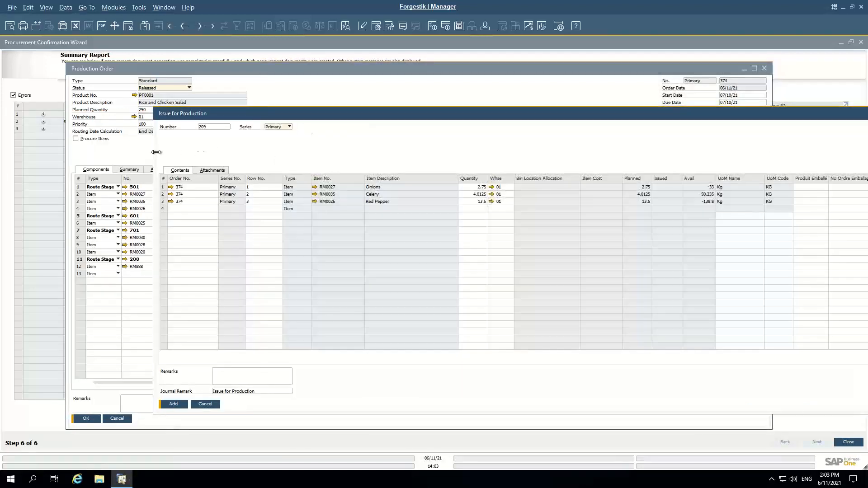
Compare the issue for production's component lines and quantities with the components of the salad production order behind it
{"action": "left_click_drag", "start_coordinate": [157, 152], "coordinate": [405, 152]}
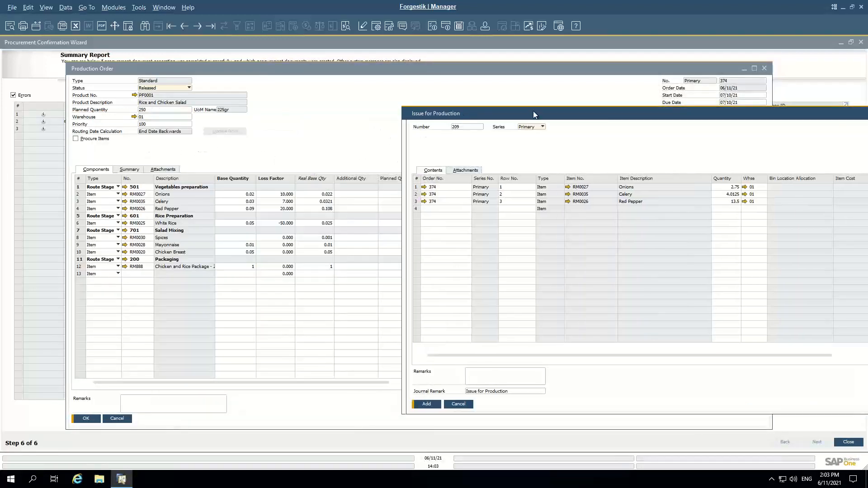
{"action": "left_click_drag", "start_coordinate": [534, 115], "coordinate": [636, 111]}
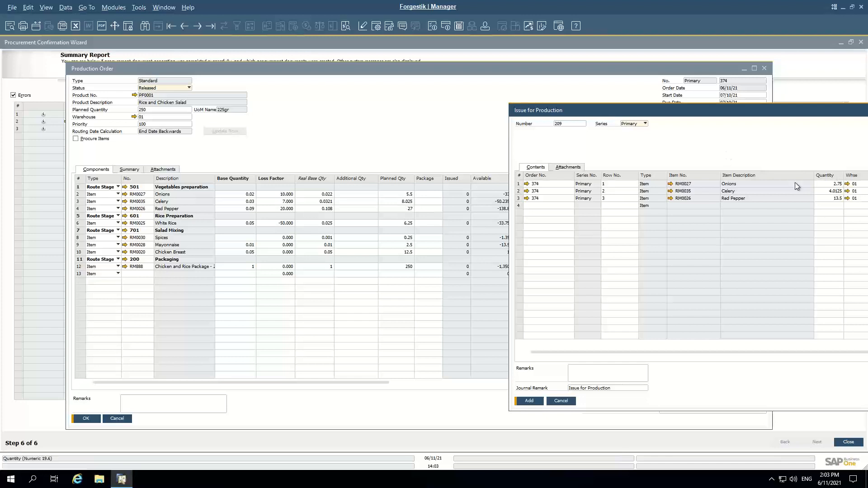
{"action": "left_click_drag", "start_coordinate": [805, 117], "coordinate": [453, 124]}
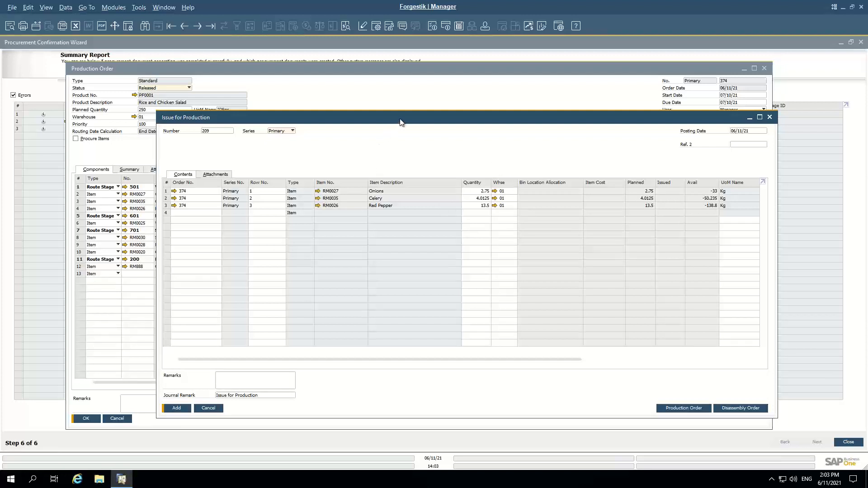
{"action": "left_click_drag", "start_coordinate": [400, 122], "coordinate": [367, 232]}
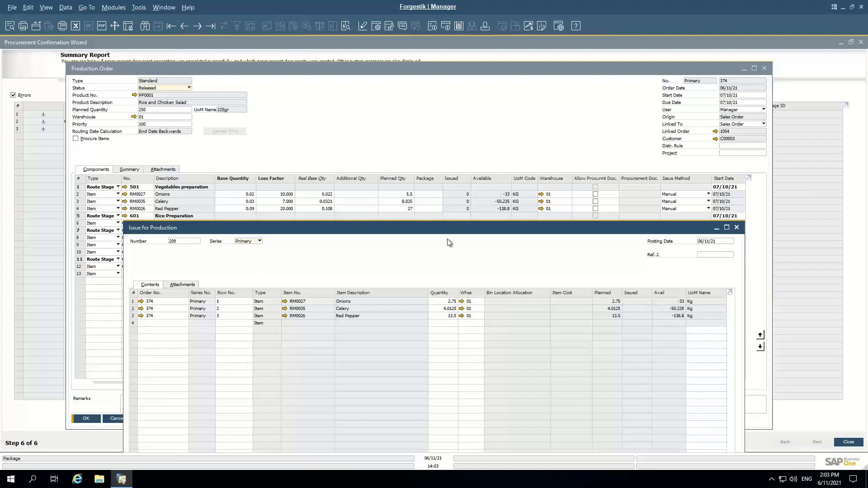
{"action": "left_click_drag", "start_coordinate": [450, 228], "coordinate": [435, 121]}
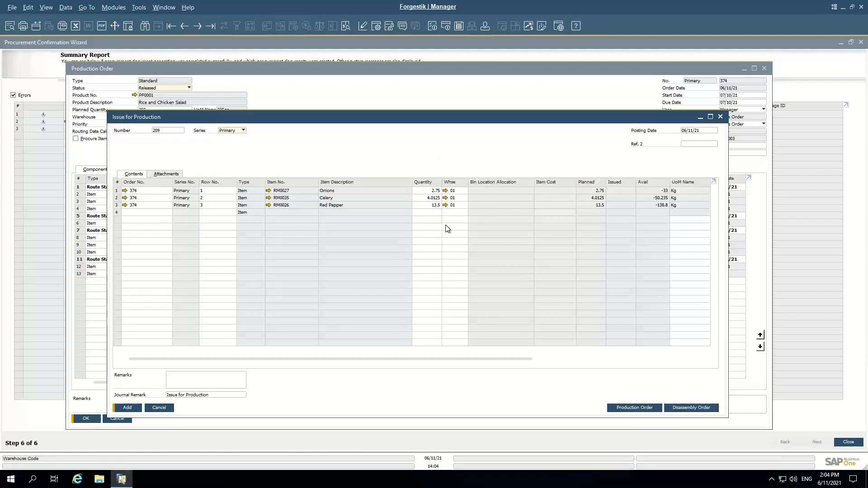
{"action": "left_click_drag", "start_coordinate": [429, 117], "coordinate": [429, 166]}
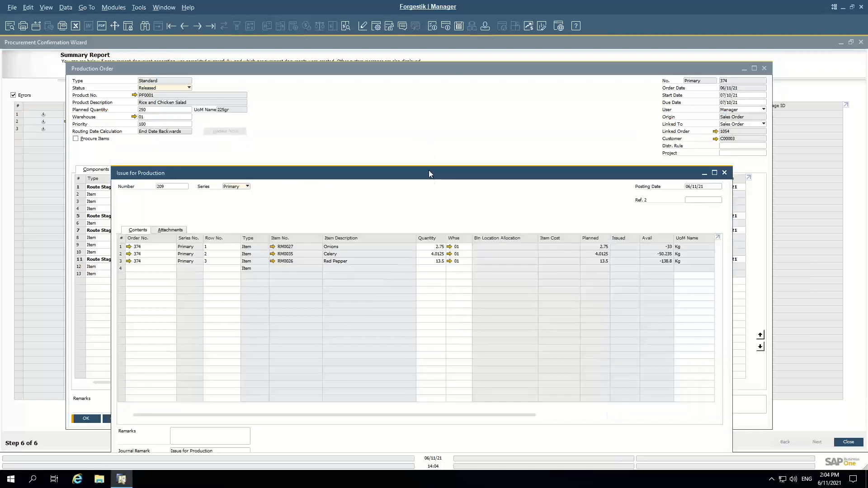
Review the actions available for the released salad production order, and minimize that order
{"action": "left_click", "coordinate": [398, 126]}
{"action": "right_click", "coordinate": [399, 128]}
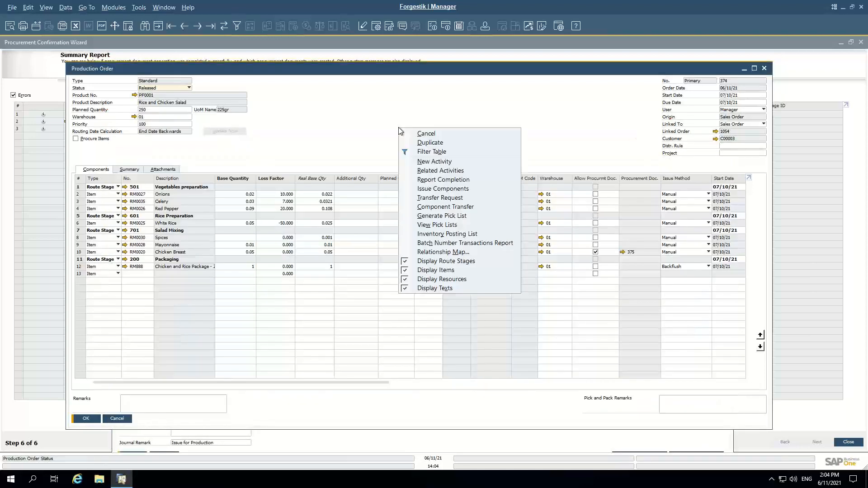
{"action": "left_click", "coordinate": [555, 131]}
{"action": "left_click", "coordinate": [745, 69]}
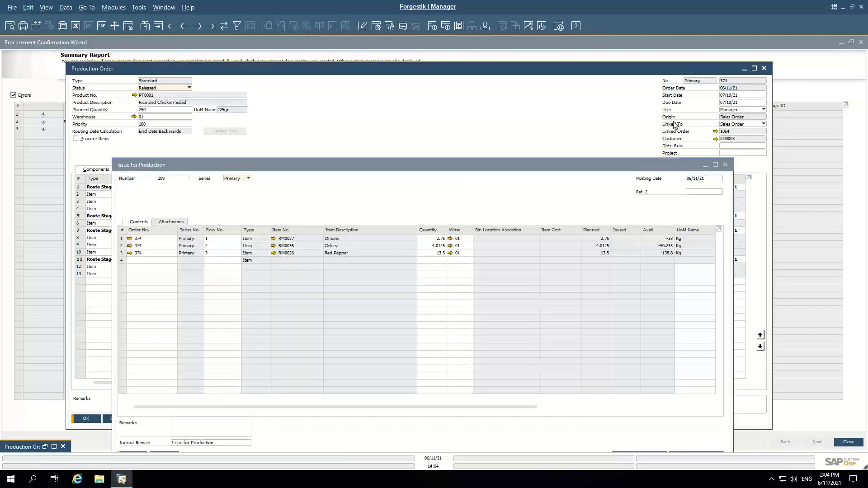
Set the Red Pepper issue quantity to 13, try to add the issue for production, and discard it
{"action": "left_click", "coordinate": [440, 254]}
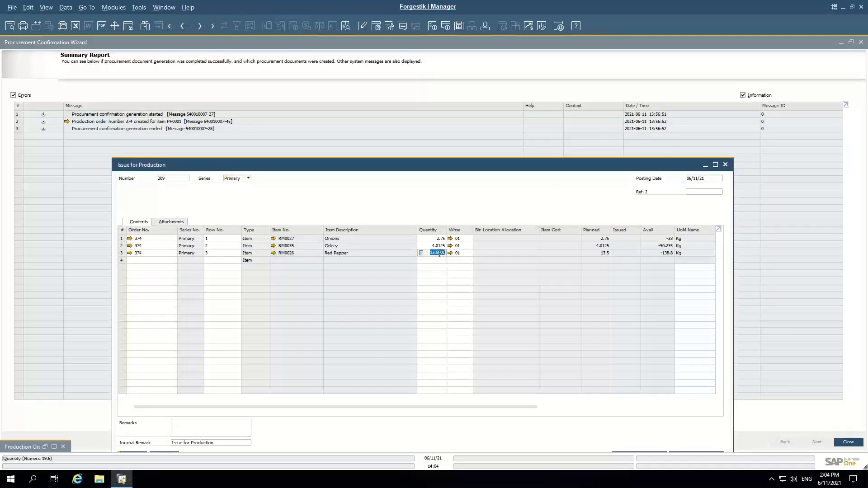
{"action": "left_click", "coordinate": [437, 246]}
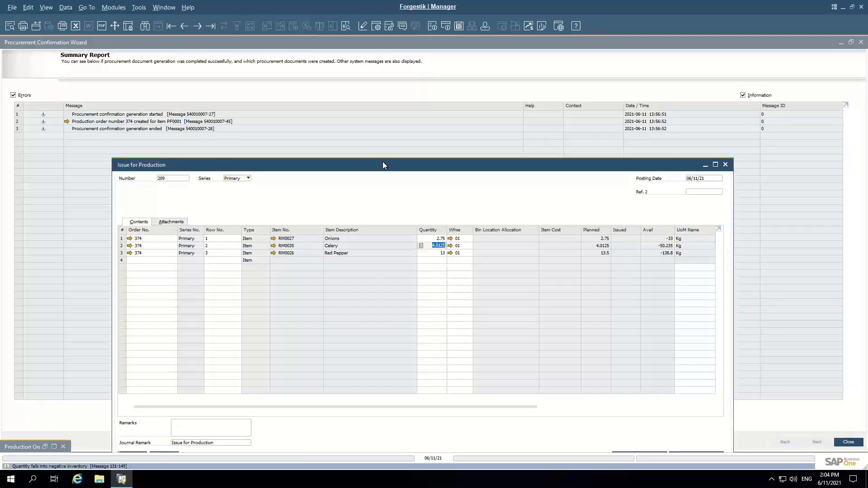
{"action": "left_click_drag", "start_coordinate": [383, 167], "coordinate": [388, 98]}
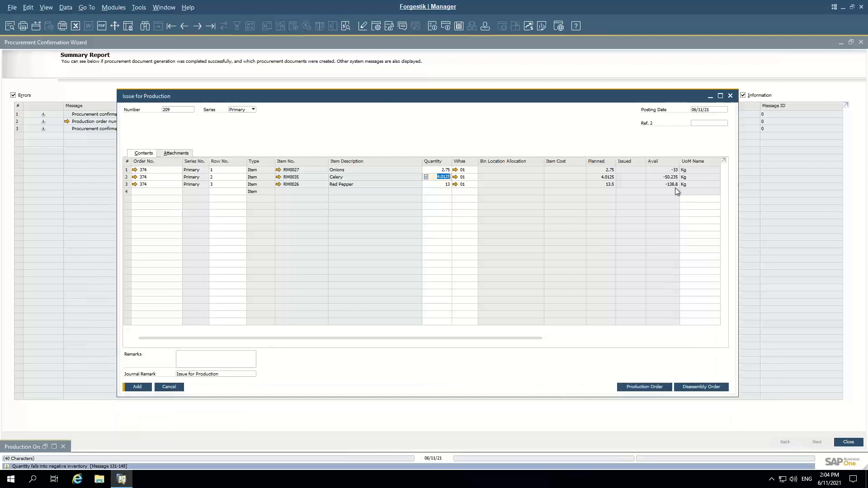
{"action": "left_click", "coordinate": [144, 389]}
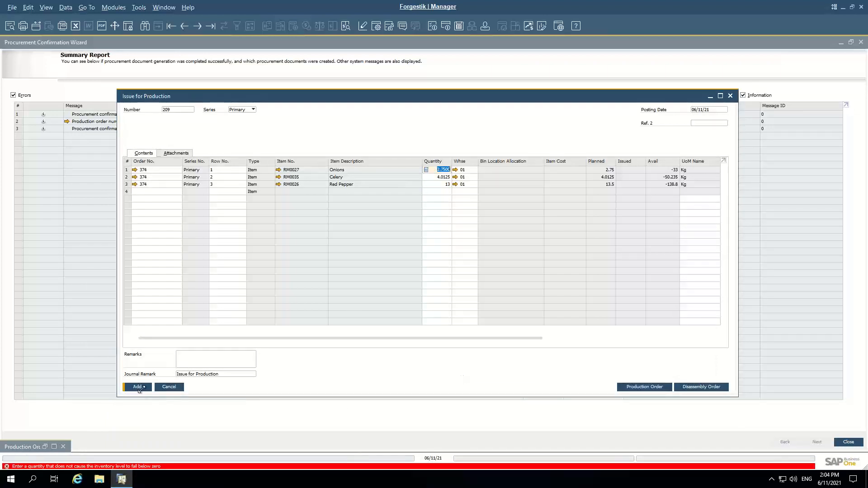
{"action": "left_click", "coordinate": [172, 388]}
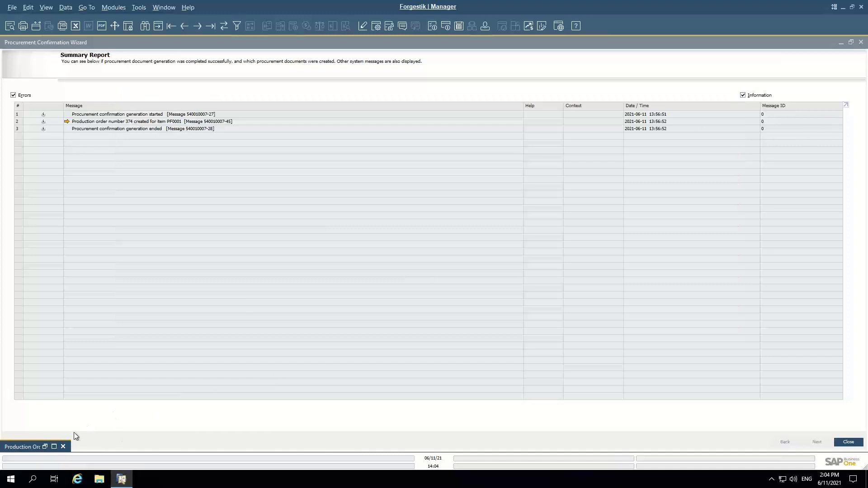
Close the procurement confirmation wizard, the sales order and the open bills of materials
{"action": "left_click", "coordinate": [703, 181]}
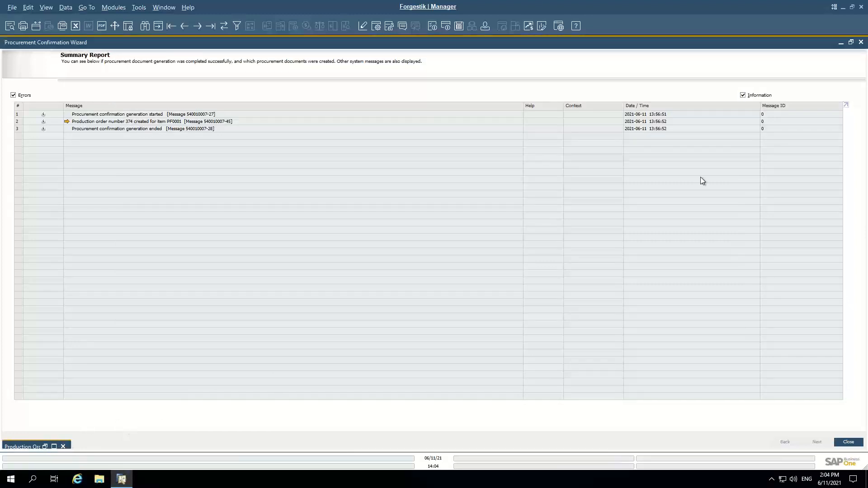
{"action": "left_click", "coordinate": [861, 42]}
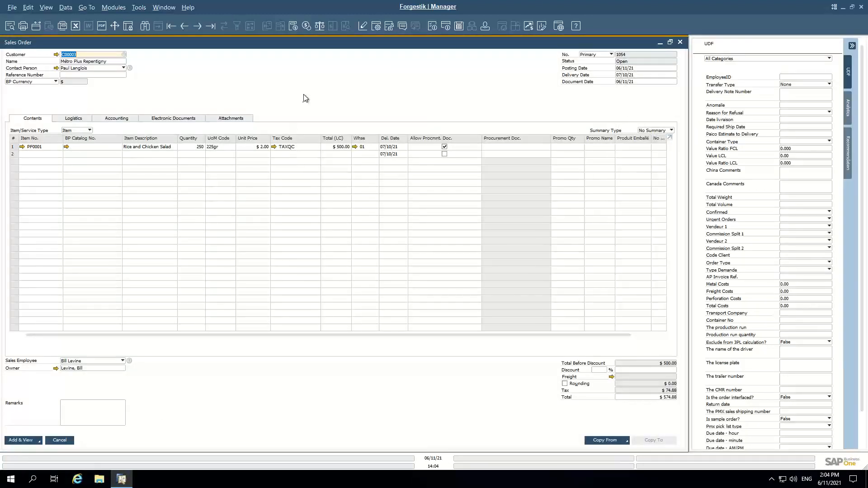
{"action": "left_click", "coordinate": [60, 440]}
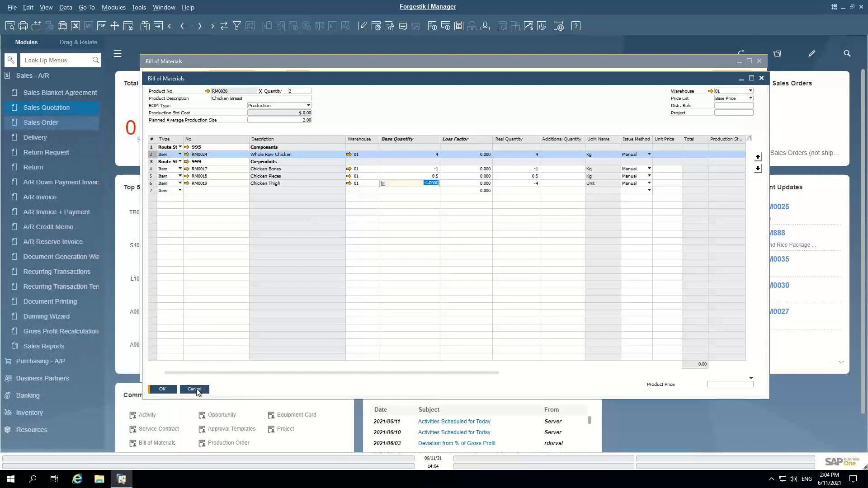
{"action": "left_click", "coordinate": [197, 392]}
{"action": "left_click", "coordinate": [196, 377]}
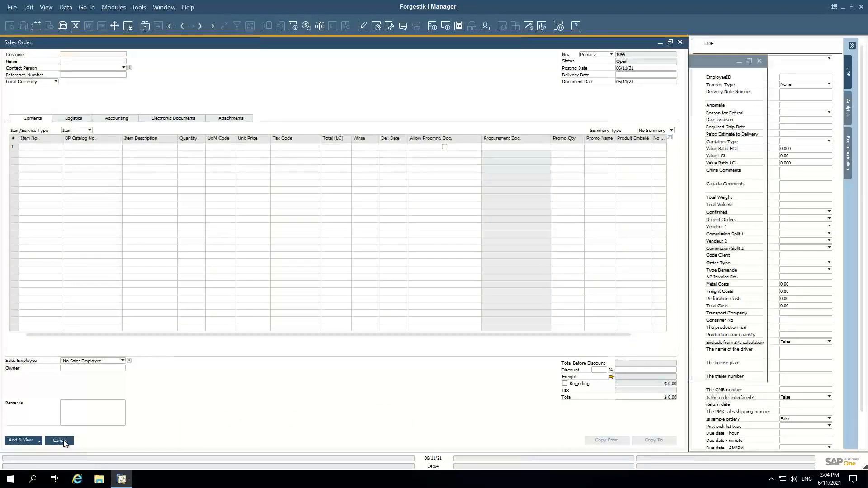
{"action": "left_click", "coordinate": [63, 441]}
{"action": "left_click", "coordinate": [194, 376]}
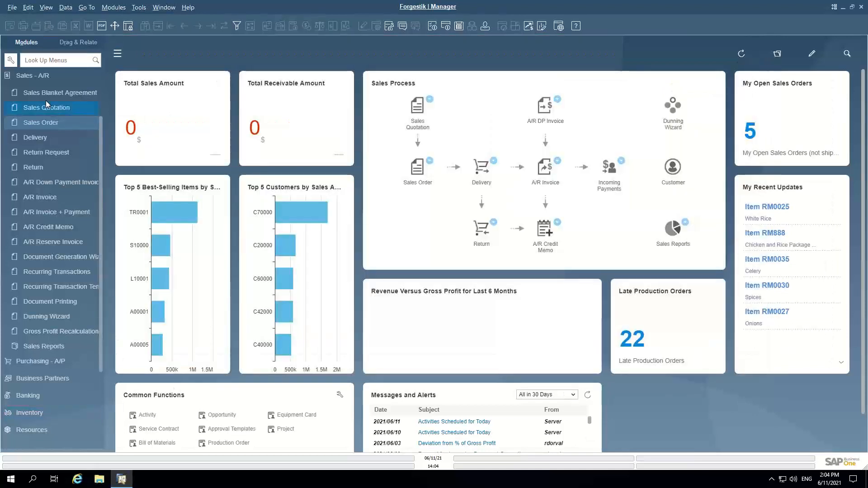
Open the planned Chicken Breast production order and review the actions available for it
{"action": "scroll", "coordinate": [39, 174], "scroll_direction": "up", "scroll_amount": 2}
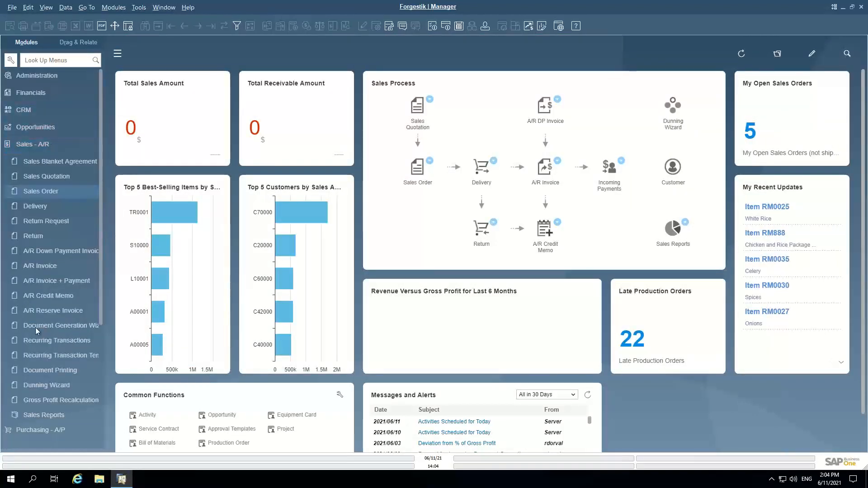
{"action": "scroll", "coordinate": [35, 327], "scroll_direction": "down", "scroll_amount": 4}
{"action": "left_click", "coordinate": [31, 347]}
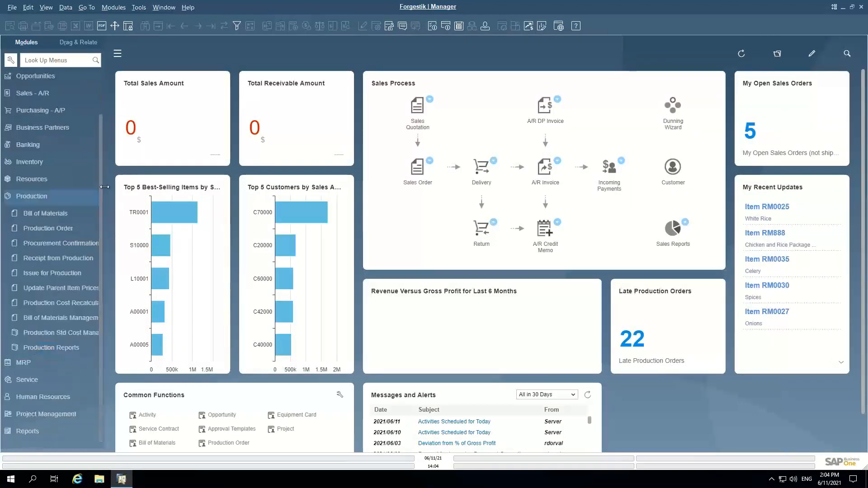
{"action": "left_click", "coordinate": [49, 229]}
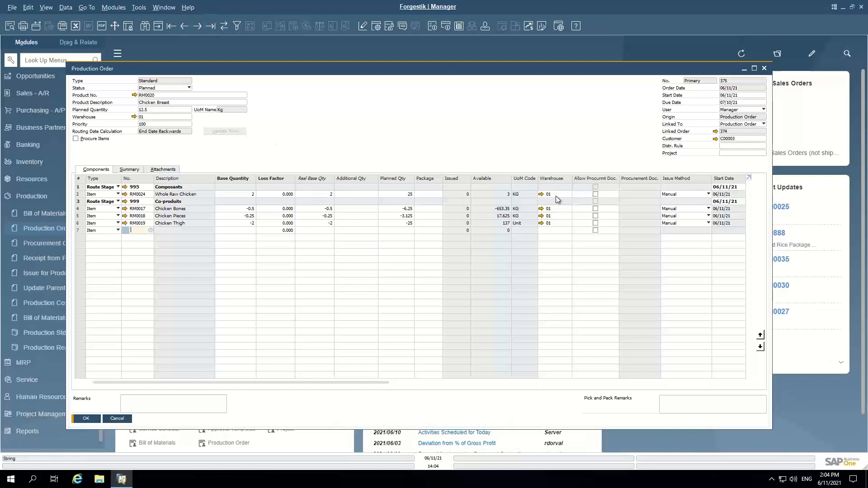
{"action": "right_click", "coordinate": [392, 142]}
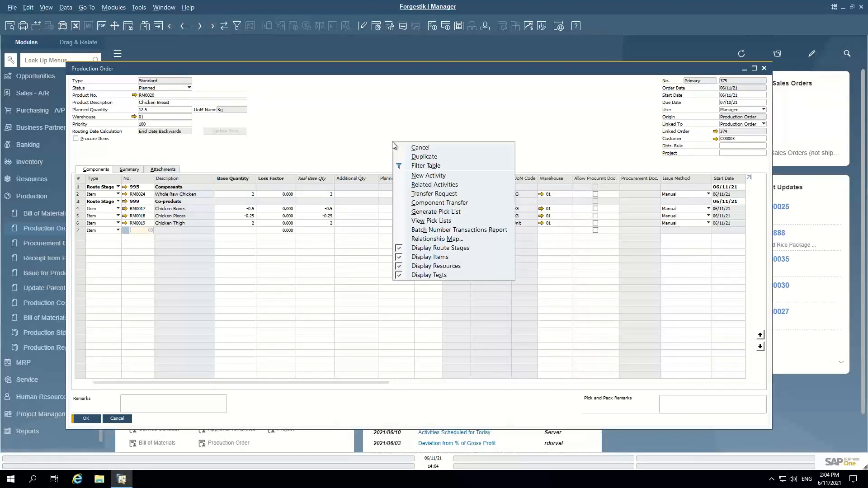
{"action": "left_click", "coordinate": [357, 127]}
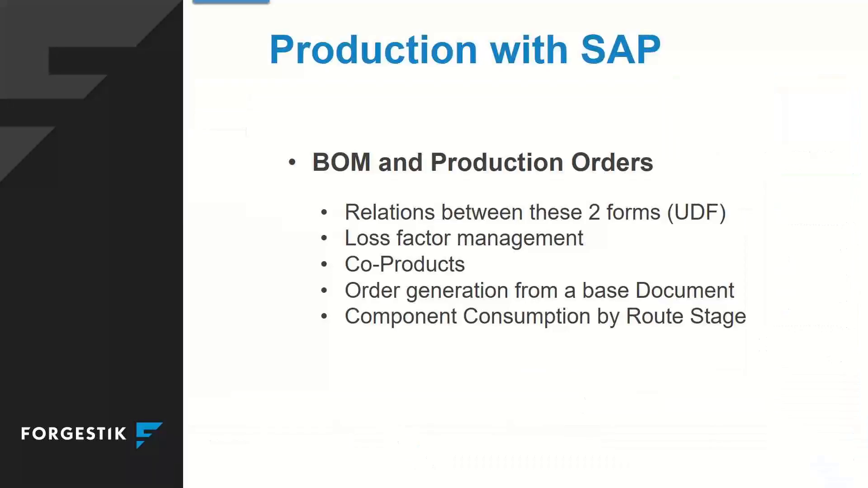
{"action": "left_click", "coordinate": [443, 318]}
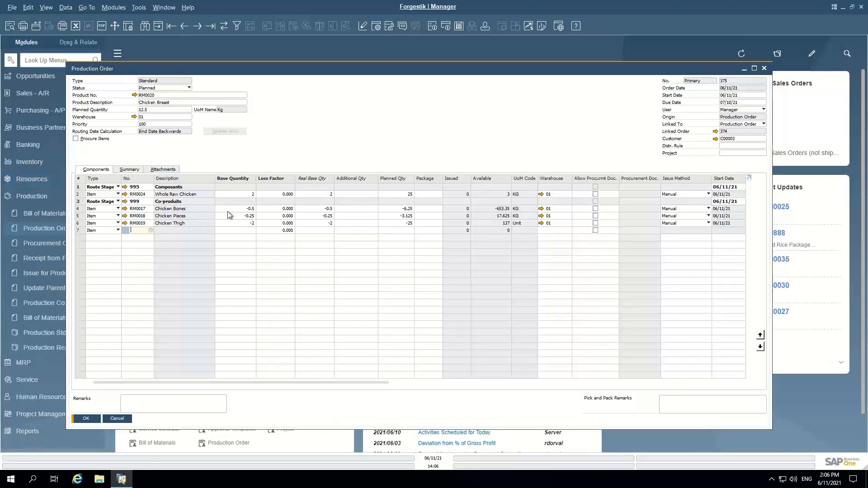
Allow a procurement document for the Chicken Bones co-product in the Chicken Breast order, and close the order without updating
{"action": "left_click", "coordinate": [596, 209]}
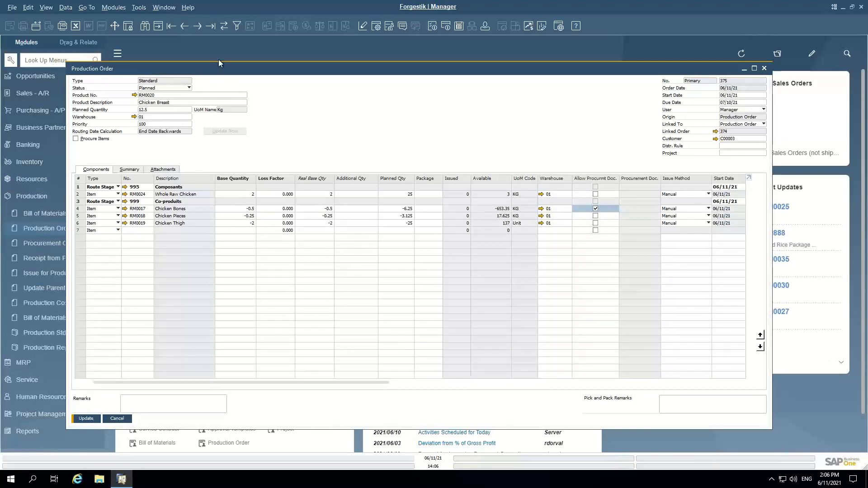
{"action": "left_click", "coordinate": [117, 419]}
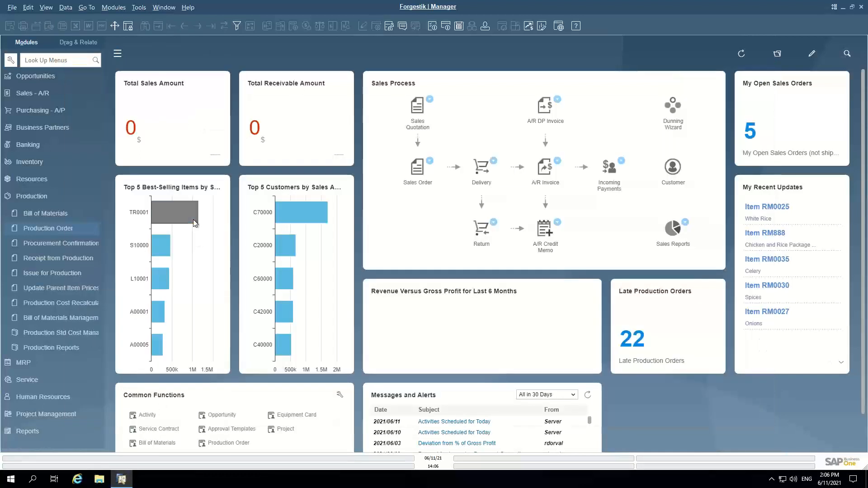
Display the MRP order recommendations for scenario SC2020, covering all order types
{"action": "left_click", "coordinate": [37, 202]}
{"action": "left_click", "coordinate": [34, 266]}
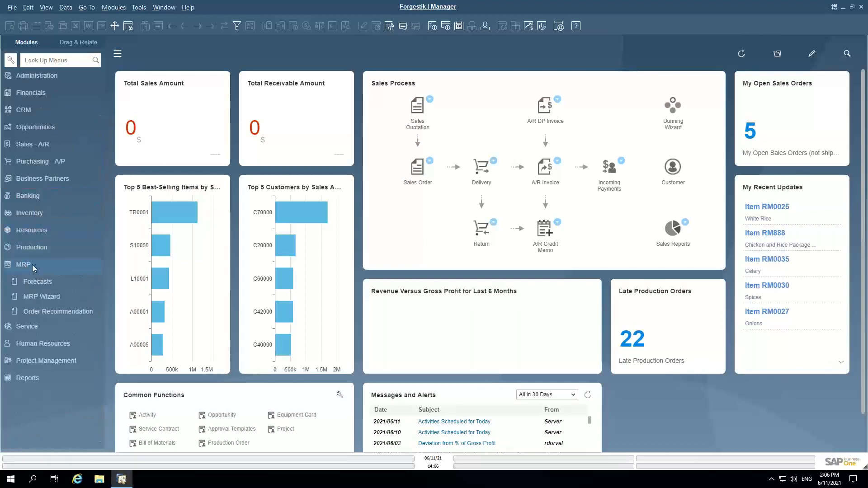
{"action": "left_click", "coordinate": [38, 298]}
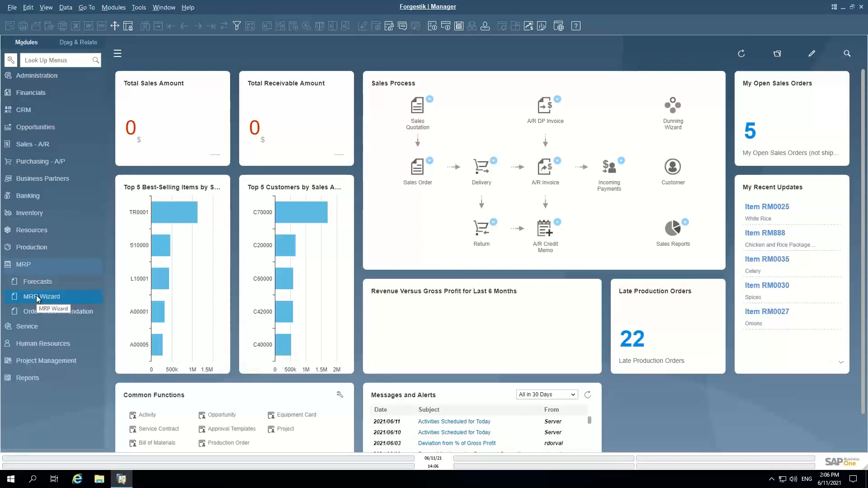
{"action": "left_click", "coordinate": [53, 313]}
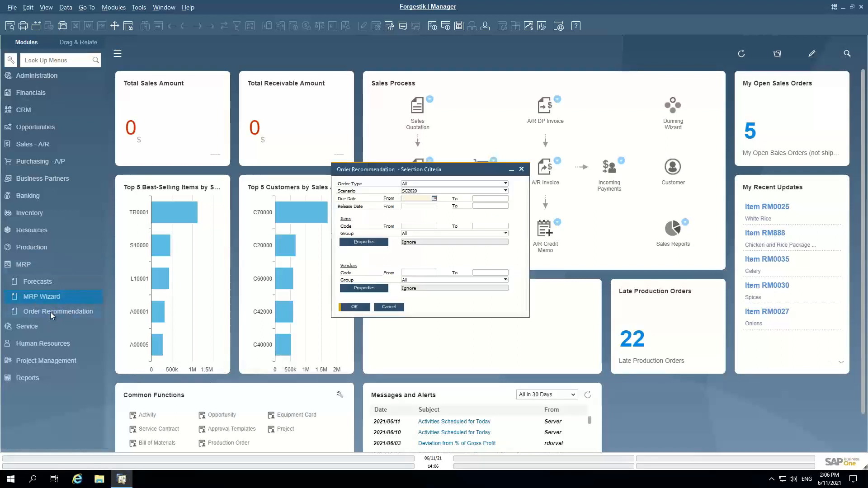
{"action": "left_click", "coordinate": [384, 308]}
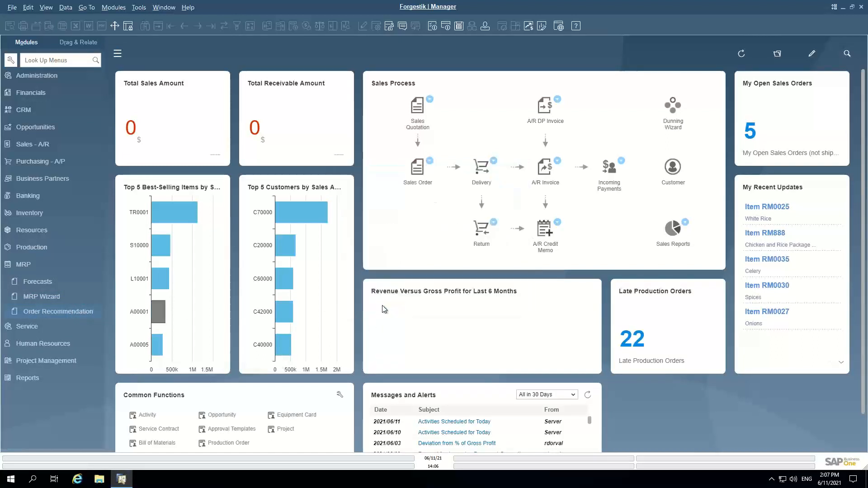
{"action": "left_click", "coordinate": [66, 312]}
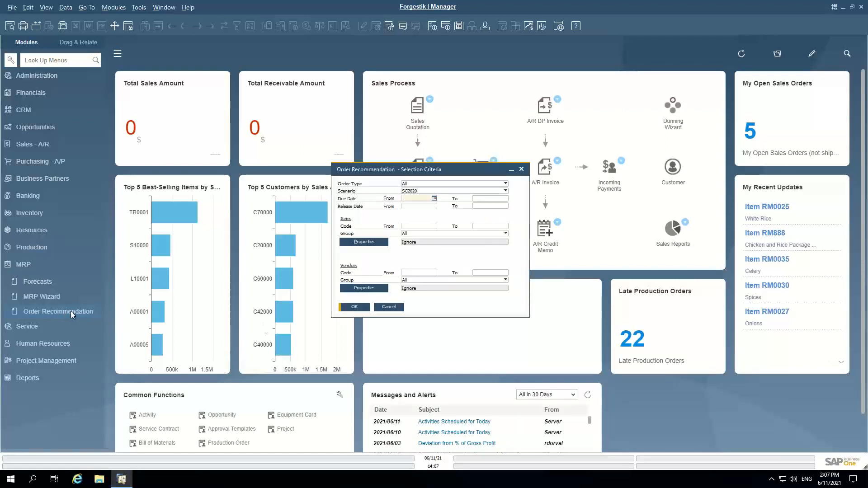
{"action": "left_click", "coordinate": [359, 307]}
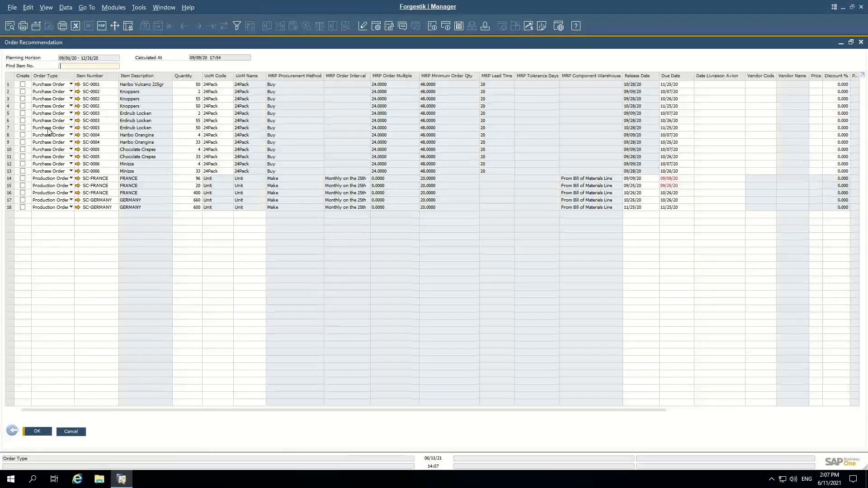
Mark all SC-FRANCE and SC-GERMANY production order recommendations for creation, and try to update the recommendations
{"action": "left_click", "coordinate": [23, 178]}
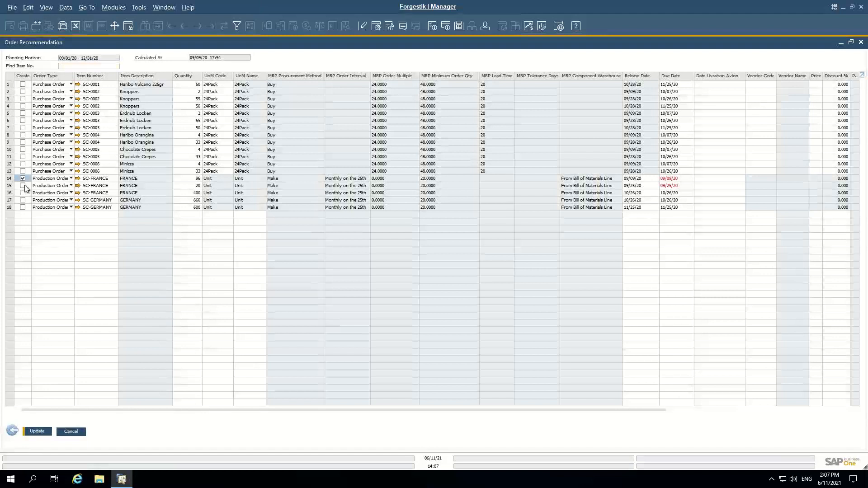
{"action": "left_click", "coordinate": [22, 186]}
{"action": "left_click", "coordinate": [22, 194]}
{"action": "left_click", "coordinate": [23, 201]}
{"action": "left_click", "coordinate": [23, 208]}
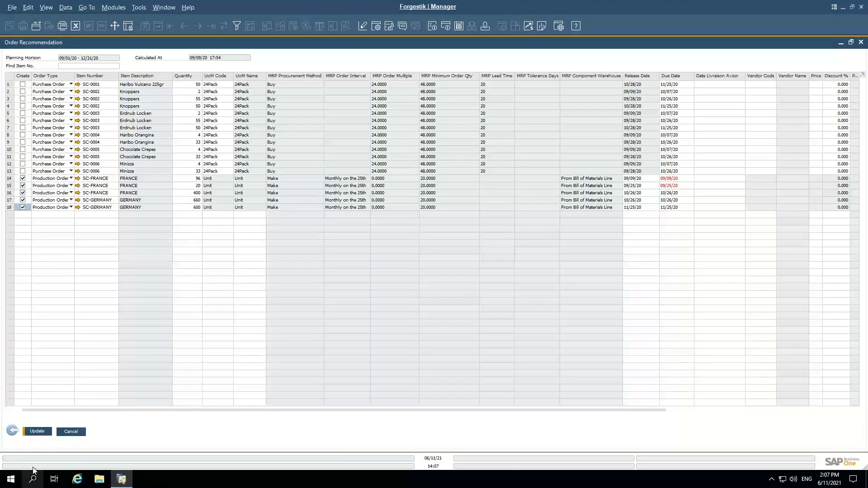
{"action": "left_click", "coordinate": [37, 432]}
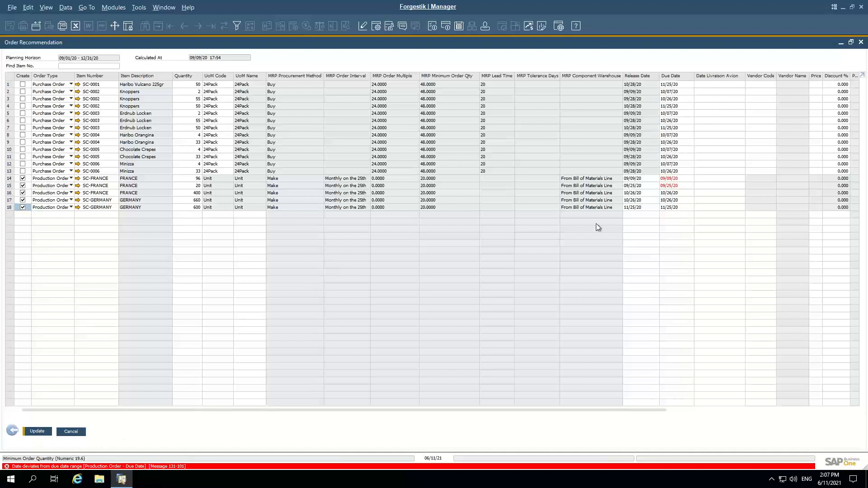
Set the release date of the three SC-FRANCE production order recommendations to 06/11/21
{"action": "left_click", "coordinate": [644, 180]}
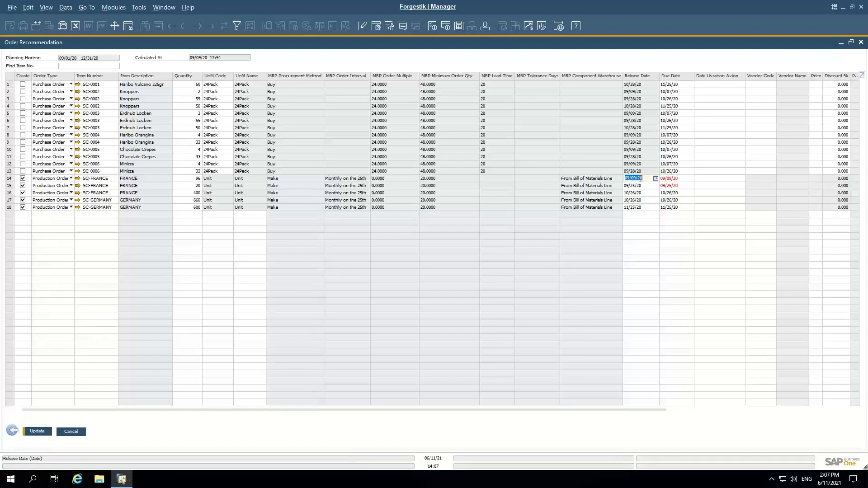
{"action": "type", "text": "99"}
{"action": "left_click", "coordinate": [644, 186]}
{"action": "type", "text": "g"}
{"action": "left_click", "coordinate": [644, 193]}
{"action": "type", "text": "g"}
Set the release date of both SC-GERMANY recommendations to the current date, and update to create the marked production orders
{"action": "left_click", "coordinate": [643, 199]}
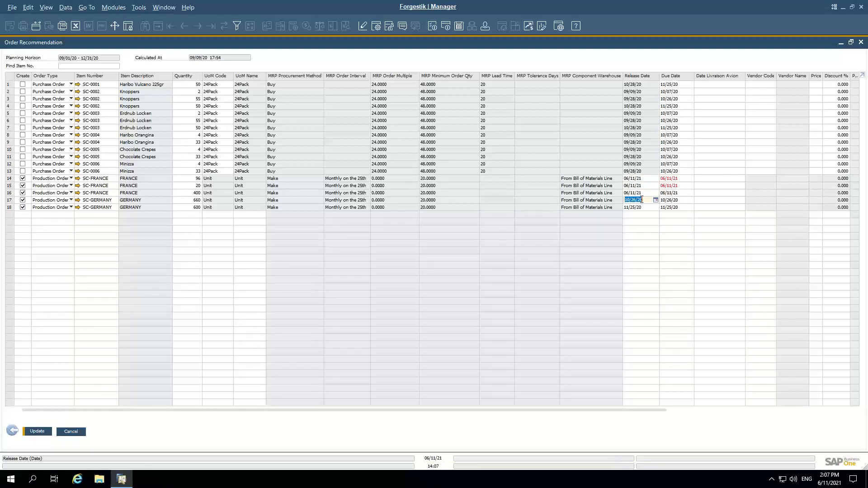
{"action": "left_click", "coordinate": [640, 200]}
{"action": "double_click", "coordinate": [643, 200]}
{"action": "type", "text": "g"}
{"action": "left_click", "coordinate": [641, 208]}
{"action": "type", "text": "g"}
{"action": "left_click", "coordinate": [641, 200]}
{"action": "left_click", "coordinate": [30, 433]}
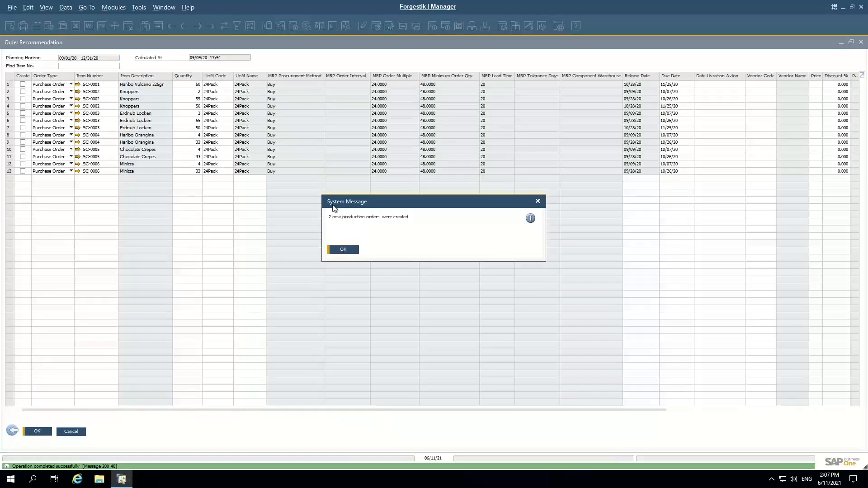
{"action": "left_click", "coordinate": [344, 249]}
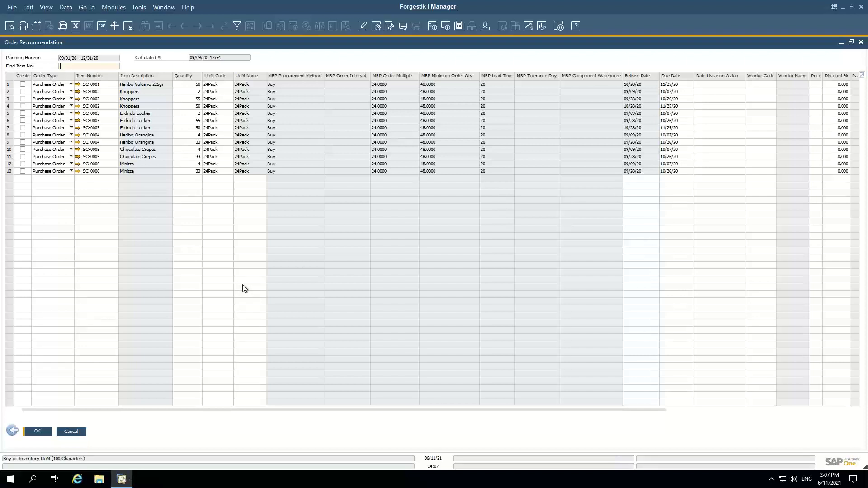
Check the recommendation consolidation and document series in the form settings, and close the order recommendations and their selection criteria
{"action": "left_click", "coordinate": [376, 26]}
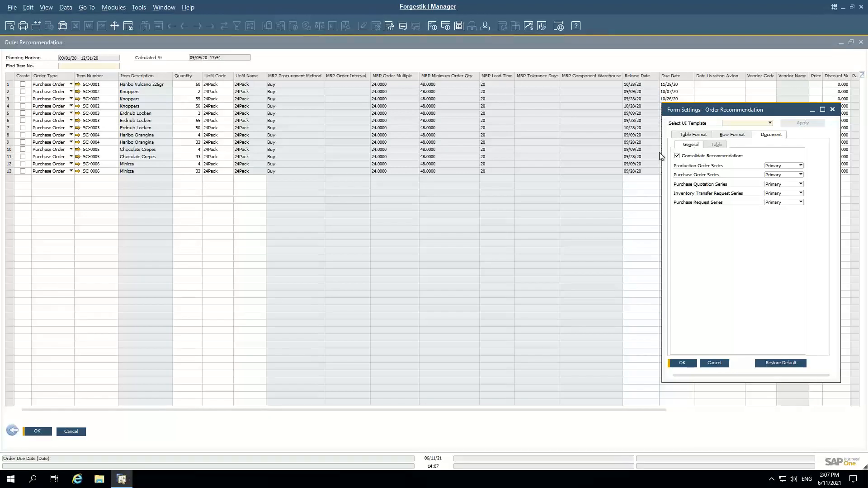
{"action": "left_click", "coordinate": [684, 364]}
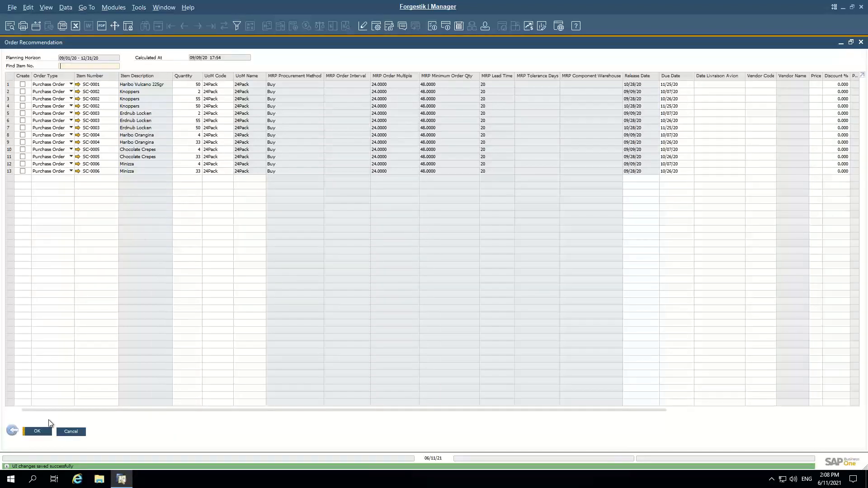
{"action": "left_click", "coordinate": [27, 432]}
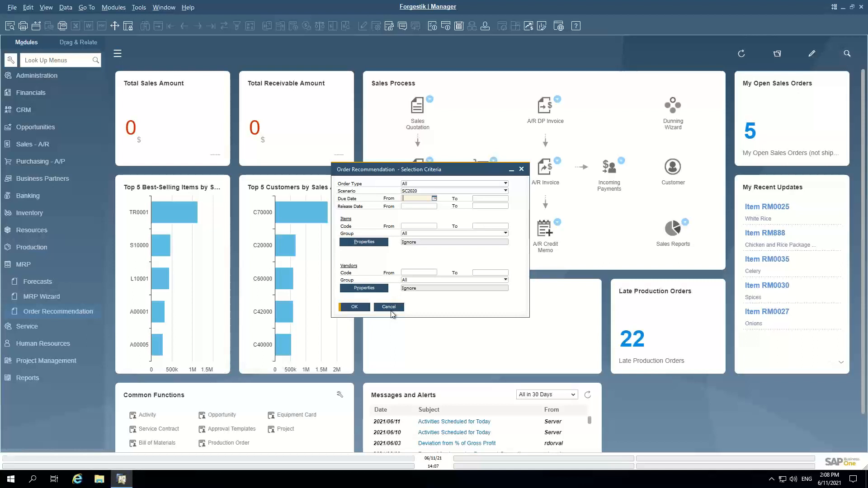
{"action": "left_click", "coordinate": [391, 309]}
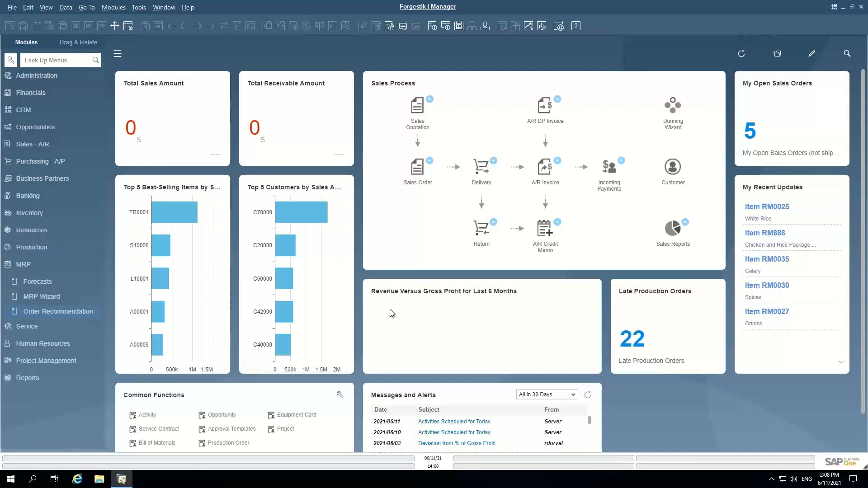
Open the last bill of materials record, for Tablet PC White
{"action": "left_click", "coordinate": [36, 267]}
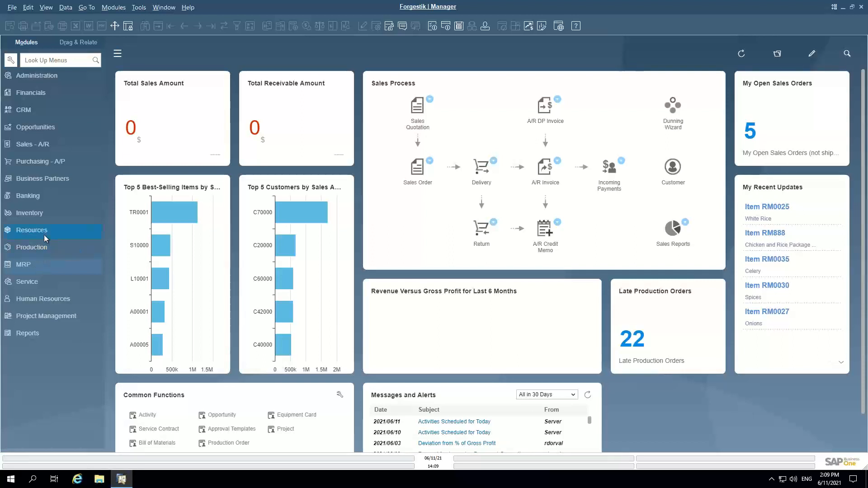
{"action": "left_click", "coordinate": [37, 247]}
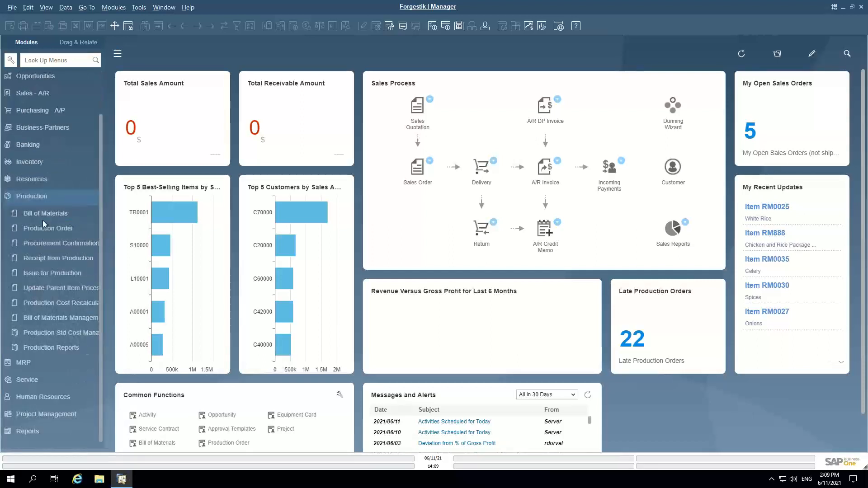
{"action": "left_click", "coordinate": [43, 217]}
{"action": "left_click", "coordinate": [185, 27]}
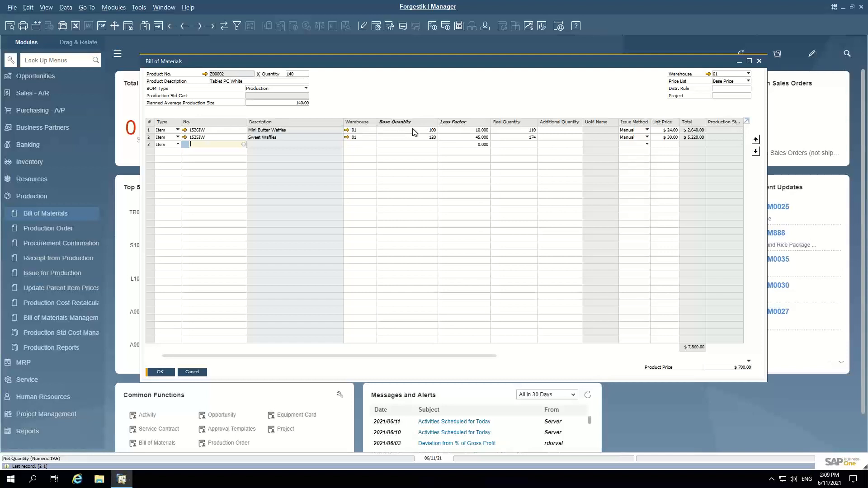
Set the Mini Butter Waffles component's base quantity to 120 and its loss factor to 15 in the bill of materials
{"action": "left_click", "coordinate": [419, 130]}
{"action": "type", "text": "120"}
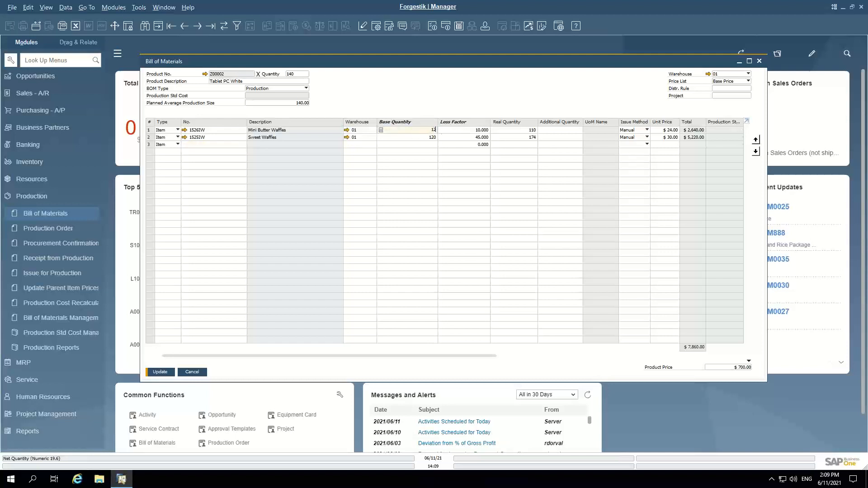
{"action": "left_click", "coordinate": [448, 131]}
{"action": "type", "text": "1"}
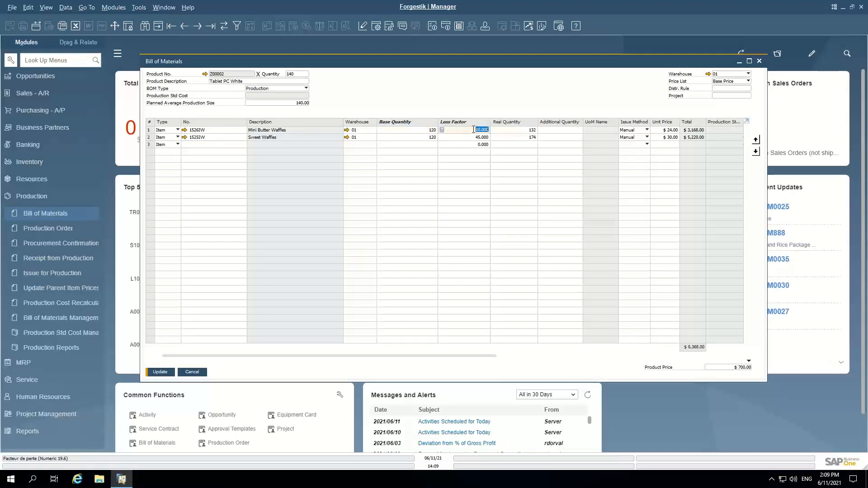
{"action": "type", "text": "5"}
{"action": "left_click", "coordinate": [520, 130]}
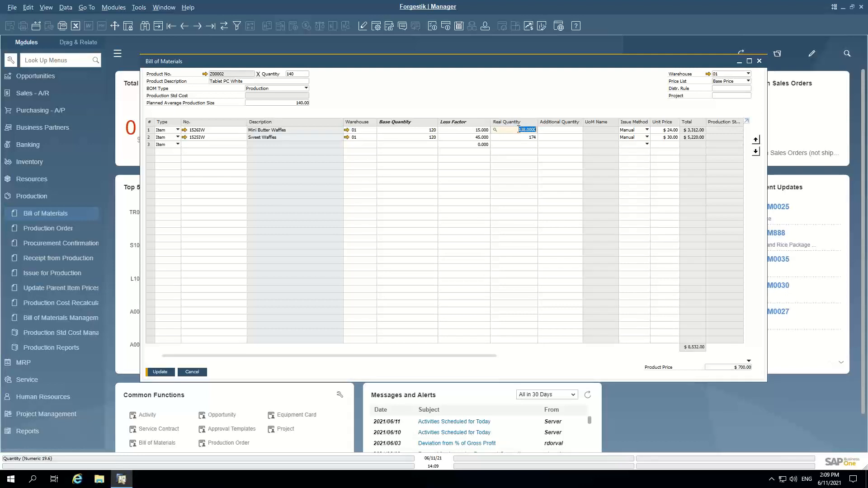
Examine the user-defined values setup behind the Mini Butter Waffles real quantity, and close the bill of materials without updating
{"action": "left_click", "coordinate": [424, 130]}
{"action": "left_click", "coordinate": [496, 131]}
{"action": "right_click", "coordinate": [505, 131]}
{"action": "key", "text": "Escape"}
{"action": "left_click", "coordinate": [141, 8]}
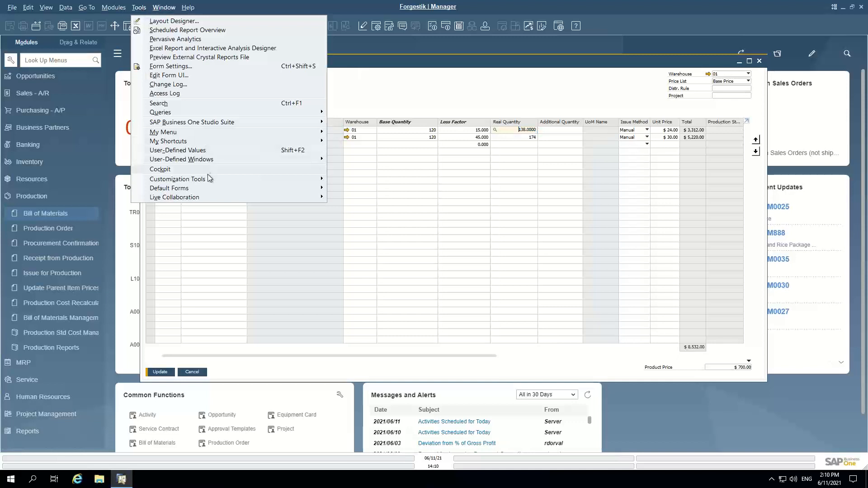
{"action": "mouse_move", "coordinate": [210, 179]}
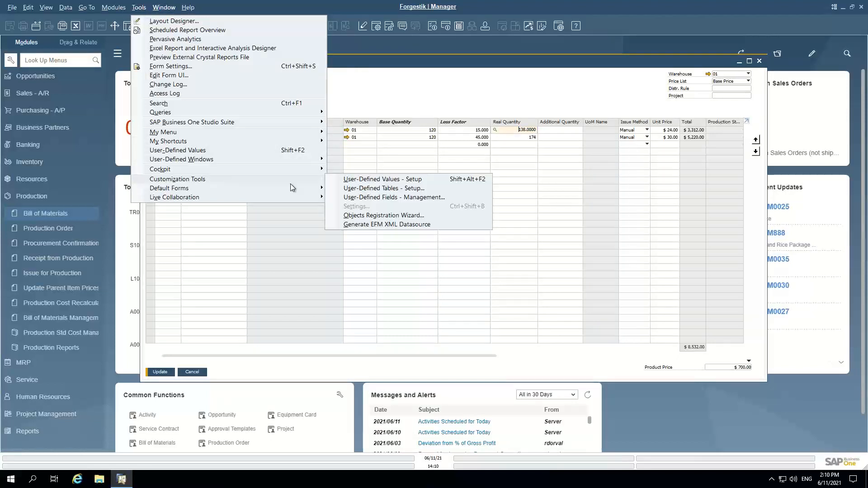
{"action": "left_click", "coordinate": [364, 179]}
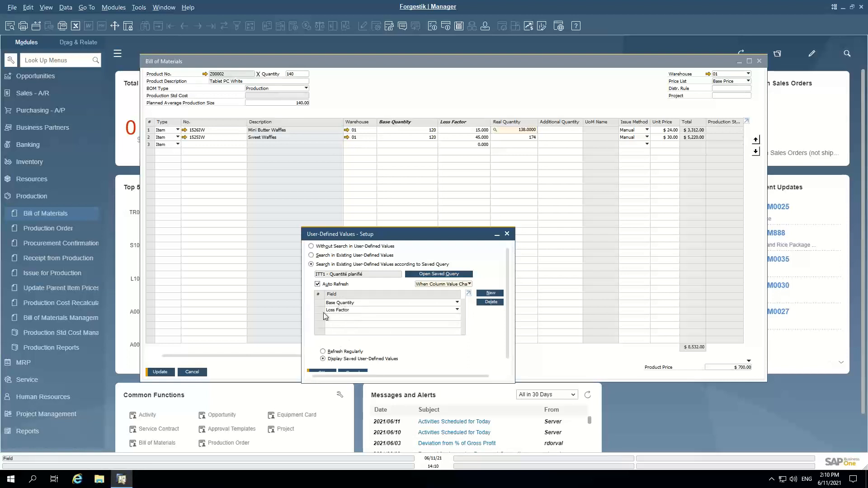
{"action": "left_click_drag", "start_coordinate": [441, 235], "coordinate": [507, 199]}
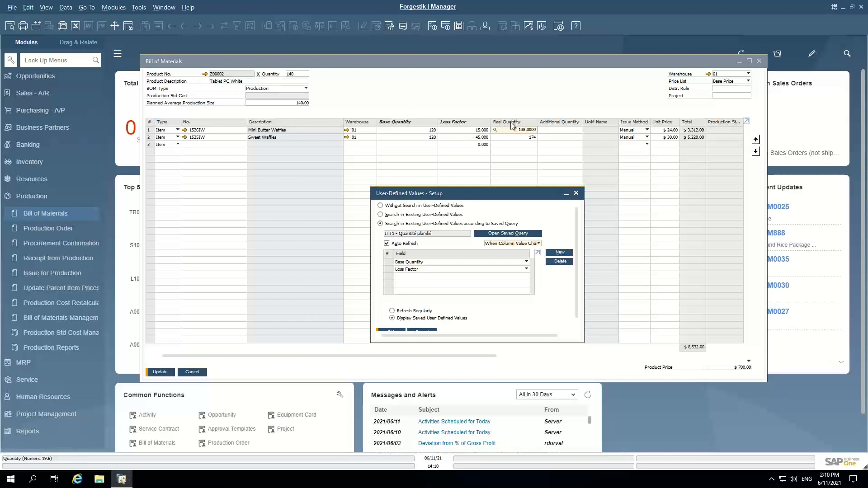
{"action": "left_click", "coordinate": [423, 333]}
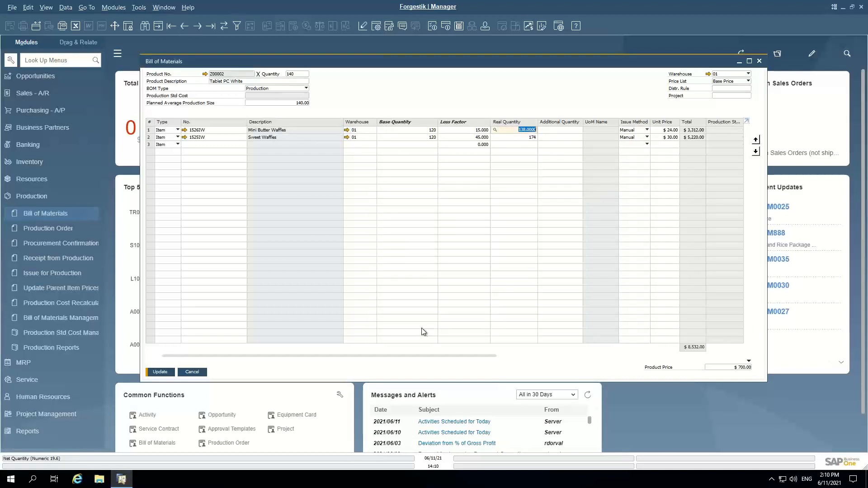
{"action": "left_click", "coordinate": [192, 372]}
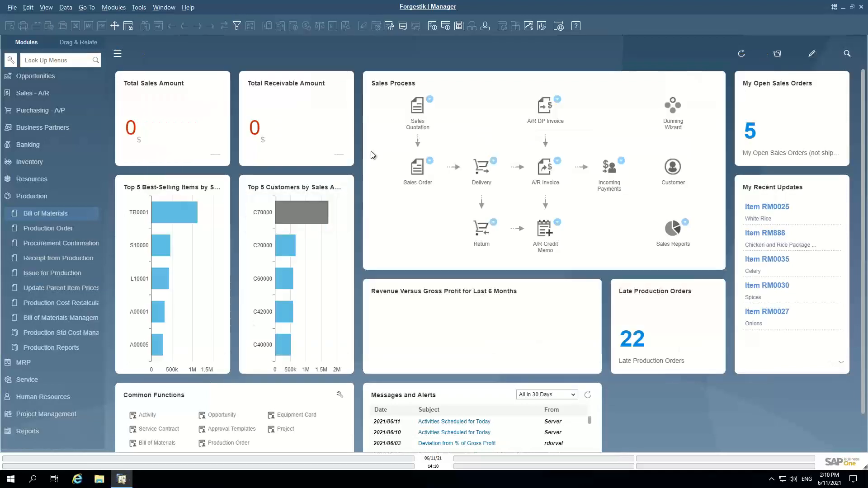